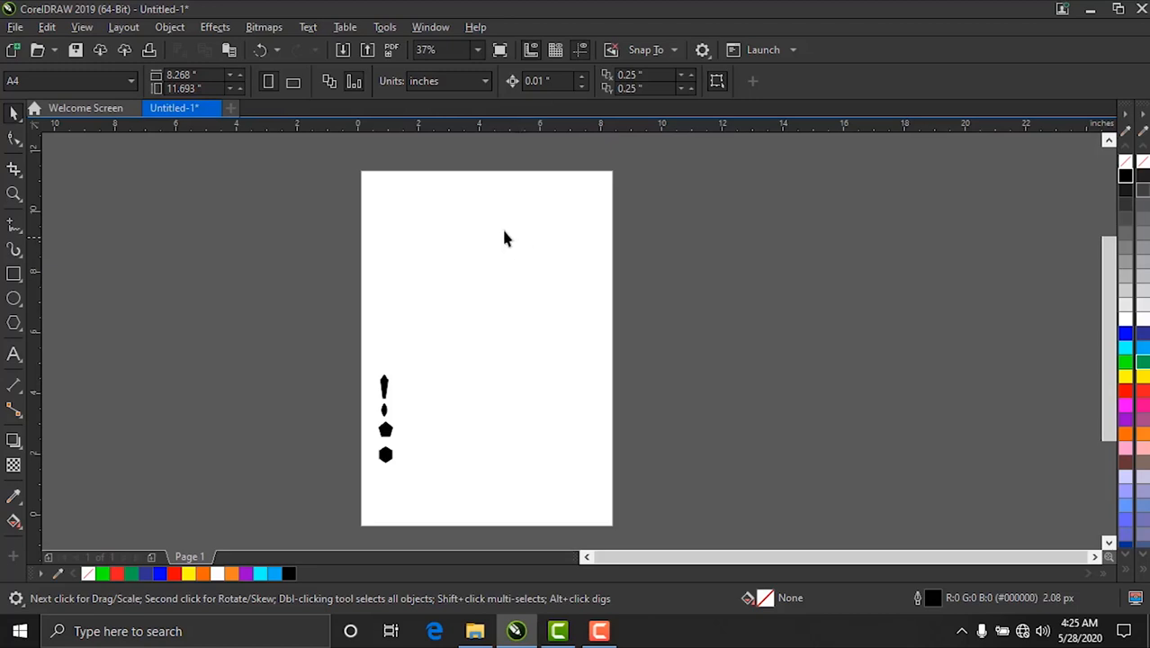
Step: Open the settings for the Pointillizer effect
{"action": "left_click", "coordinate": [207, 29]}
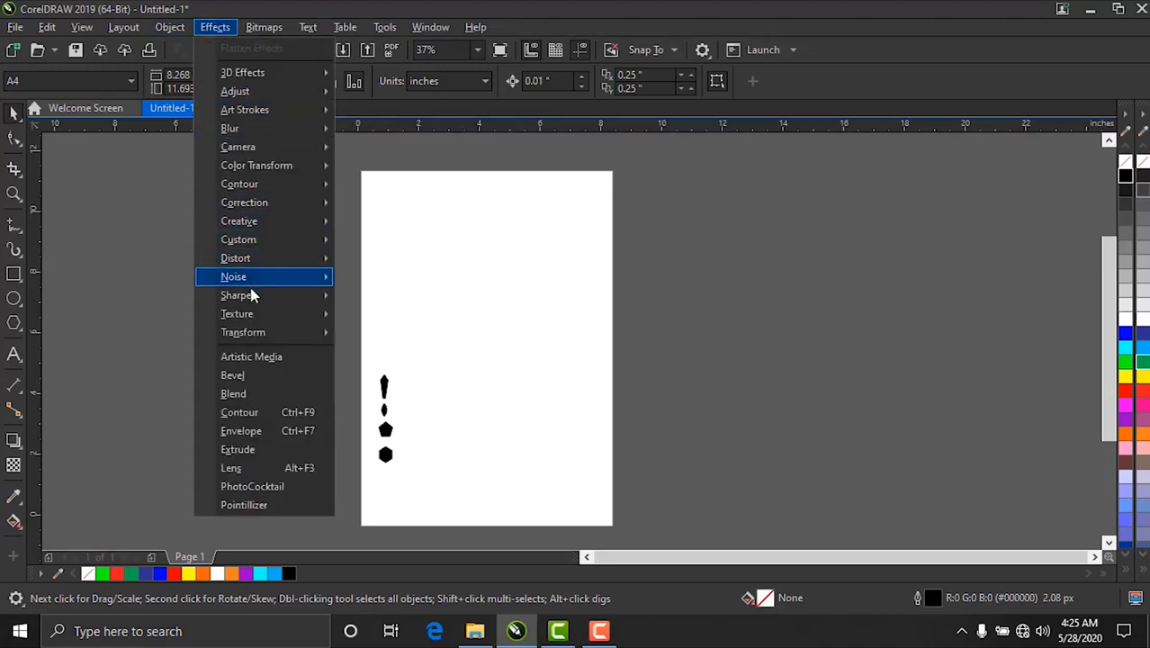
{"action": "mouse_move", "coordinate": [252, 296]}
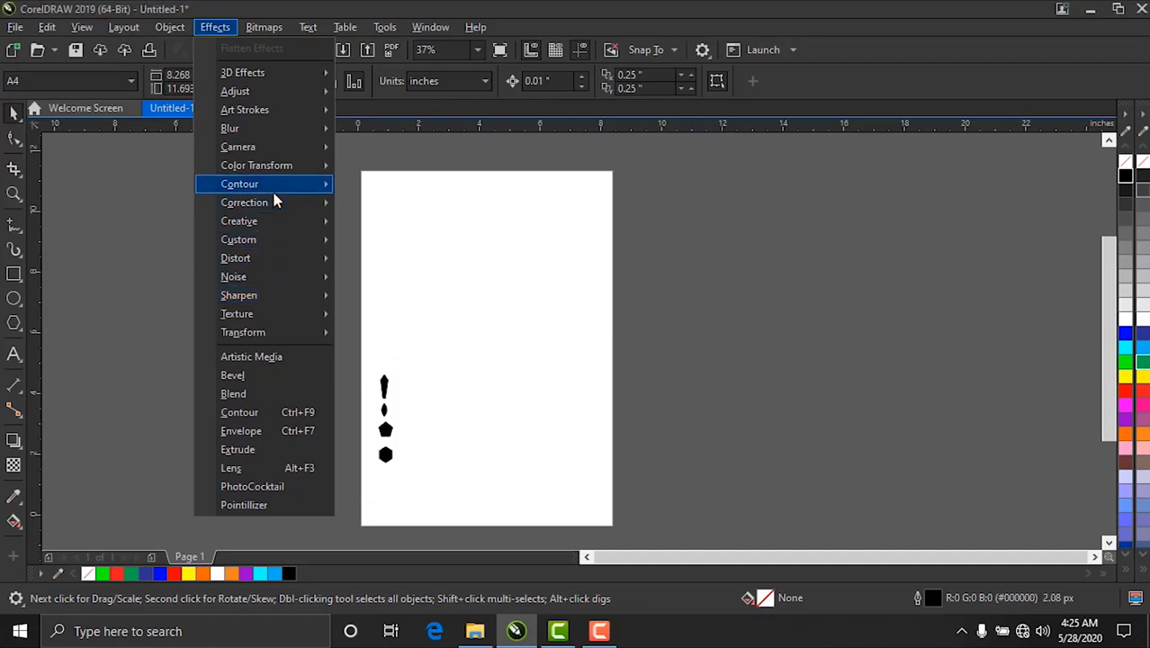
{"action": "mouse_move", "coordinate": [271, 187]}
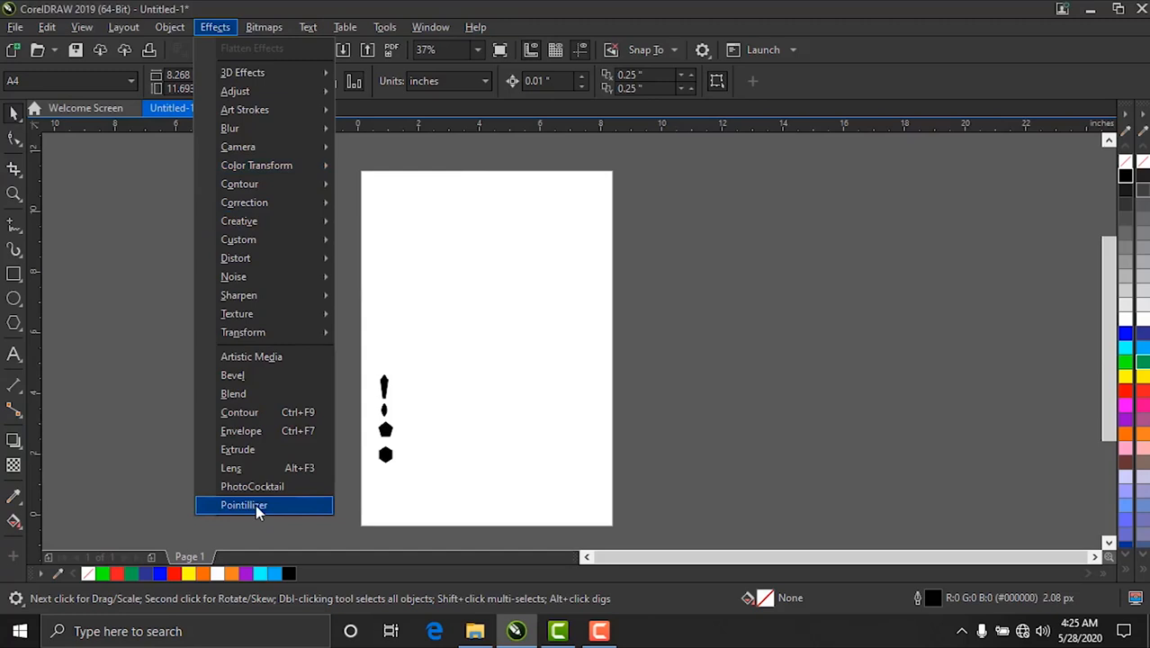
{"action": "left_click", "coordinate": [255, 504]}
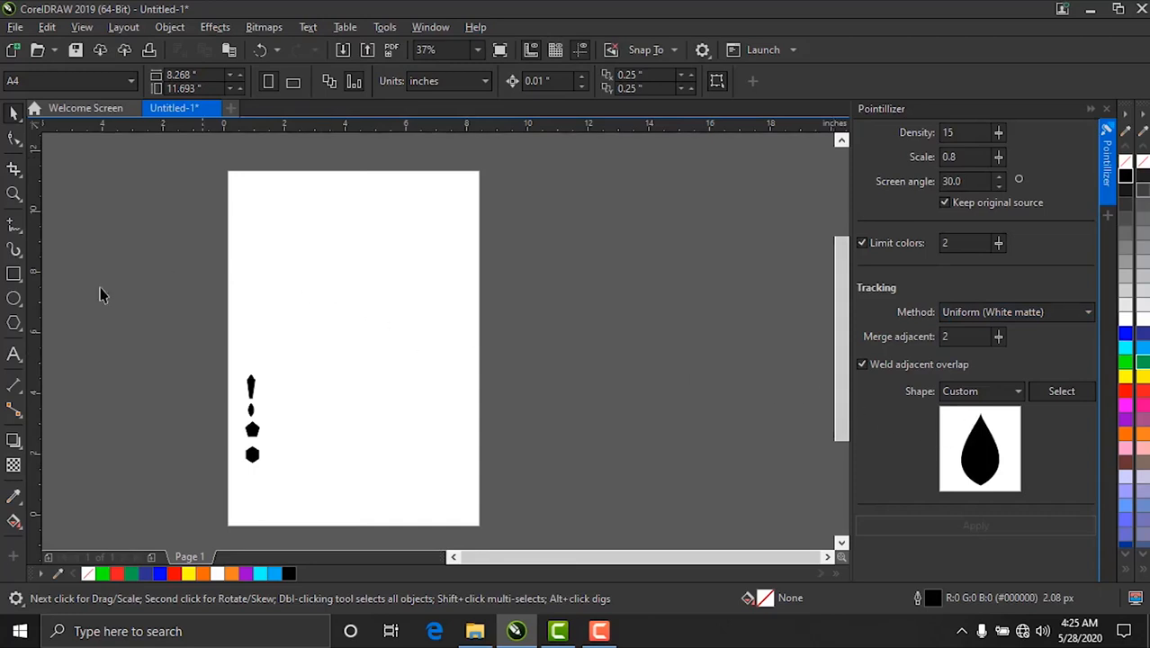
Step: Draw a rectangle about 7.1 by 2.6 inches near the page's upper edge and fill it with dark green (C100 M0 Y100 K0)
{"action": "left_click", "coordinate": [13, 279]}
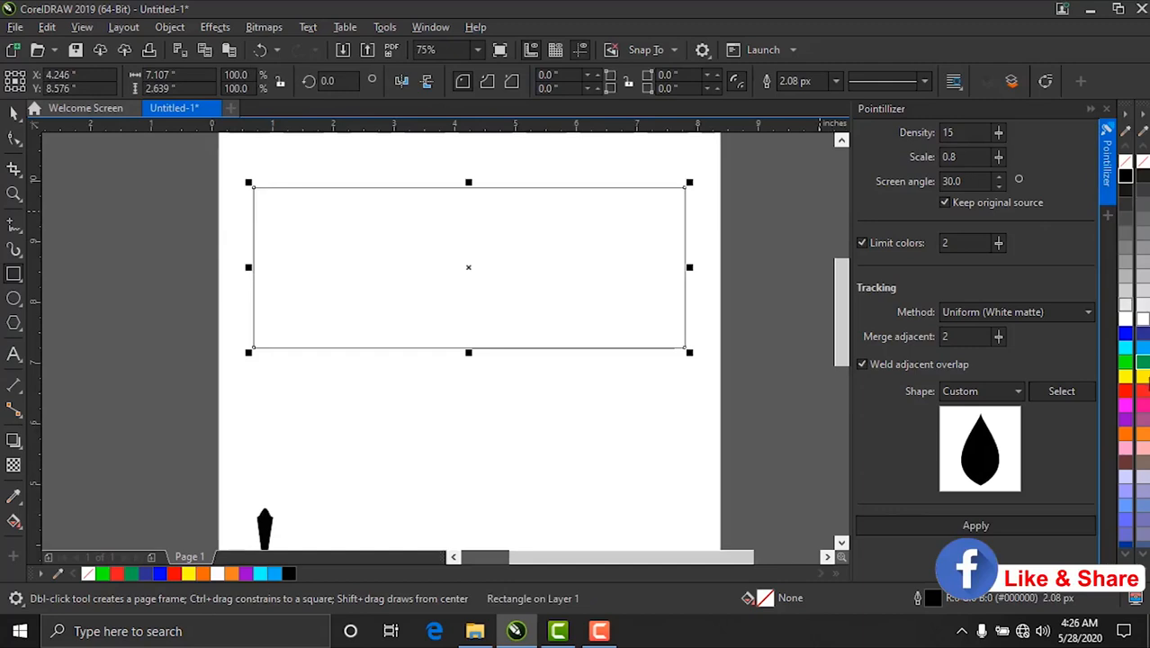
{"action": "left_click", "coordinate": [1126, 367]}
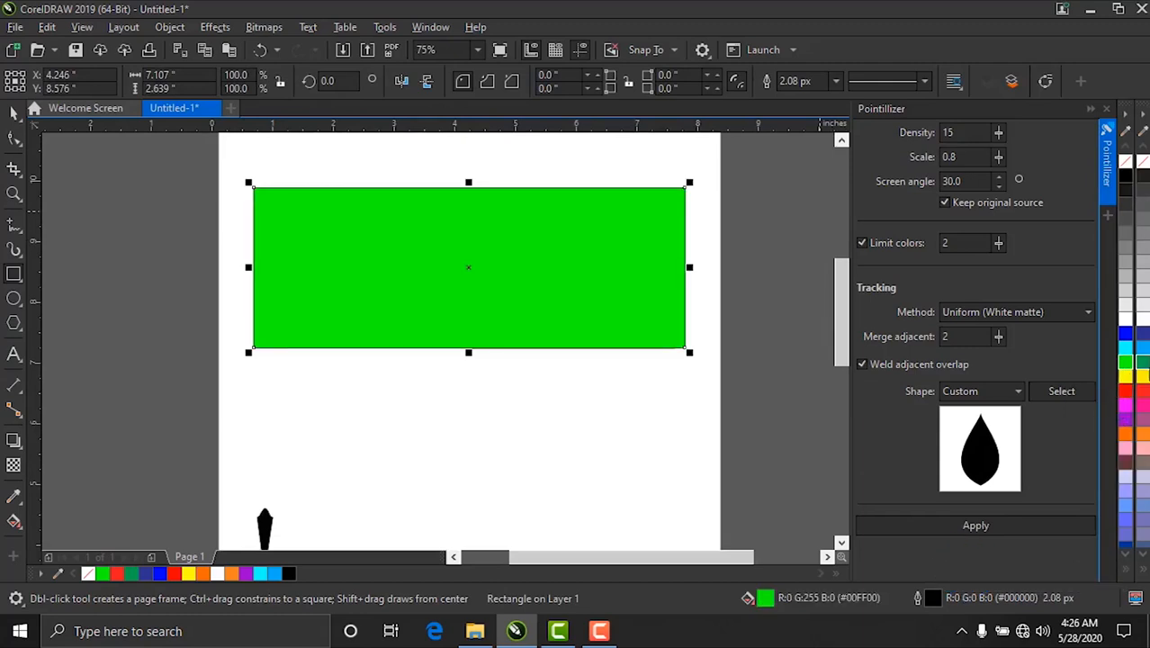
{"action": "left_click", "coordinate": [1143, 363]}
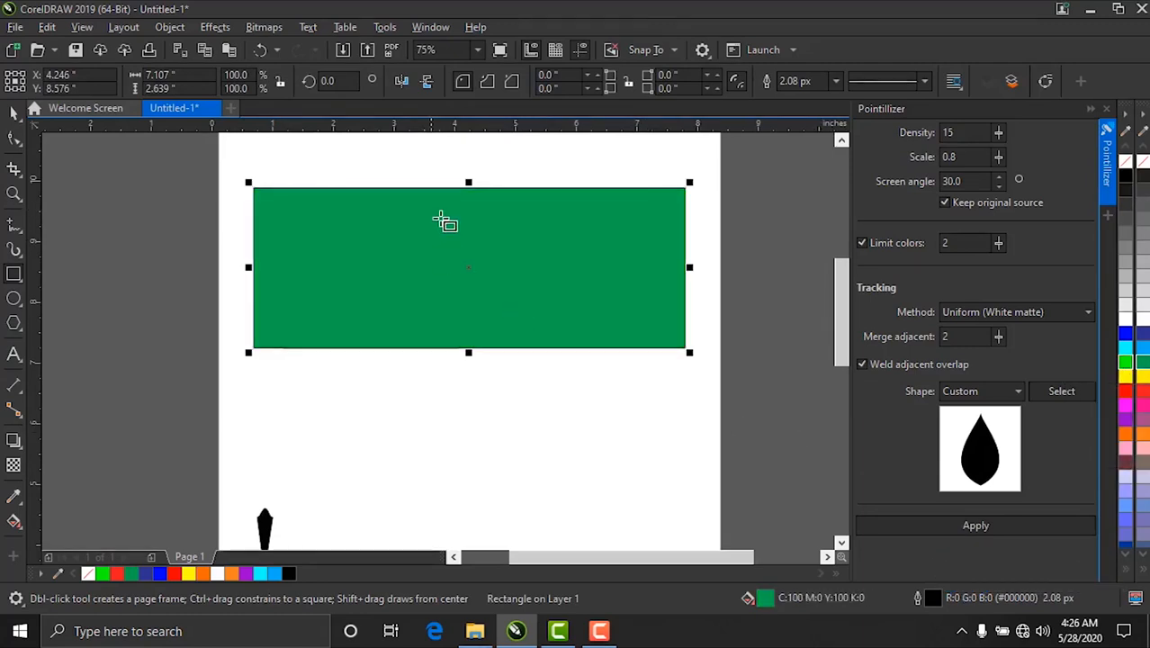
{"action": "scroll", "coordinate": [522, 243], "scroll_direction": "up", "scroll_amount": 2}
{"action": "scroll", "coordinate": [449, 315], "scroll_direction": "down", "scroll_amount": 2}
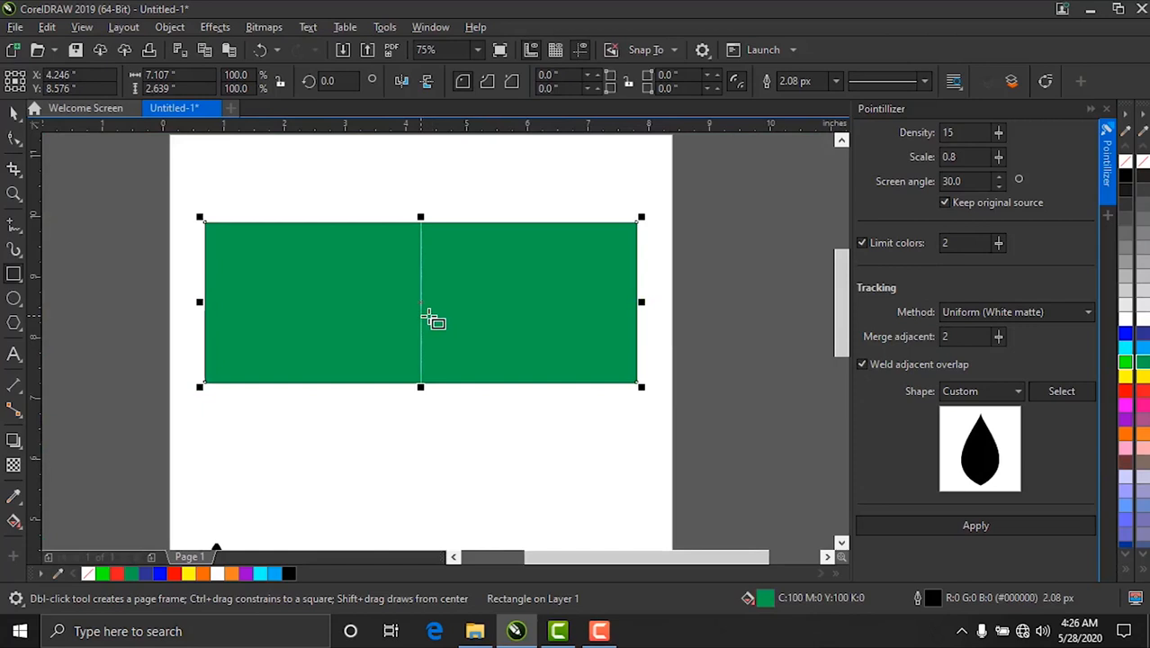
Step: Convert the green rectangle to a 300 dpi RGB Color (24-bit) bitmap with anti-aliasing and a transparent background
{"action": "left_click", "coordinate": [13, 111]}
{"action": "left_click_drag", "start_coordinate": [183, 204], "coordinate": [665, 419]}
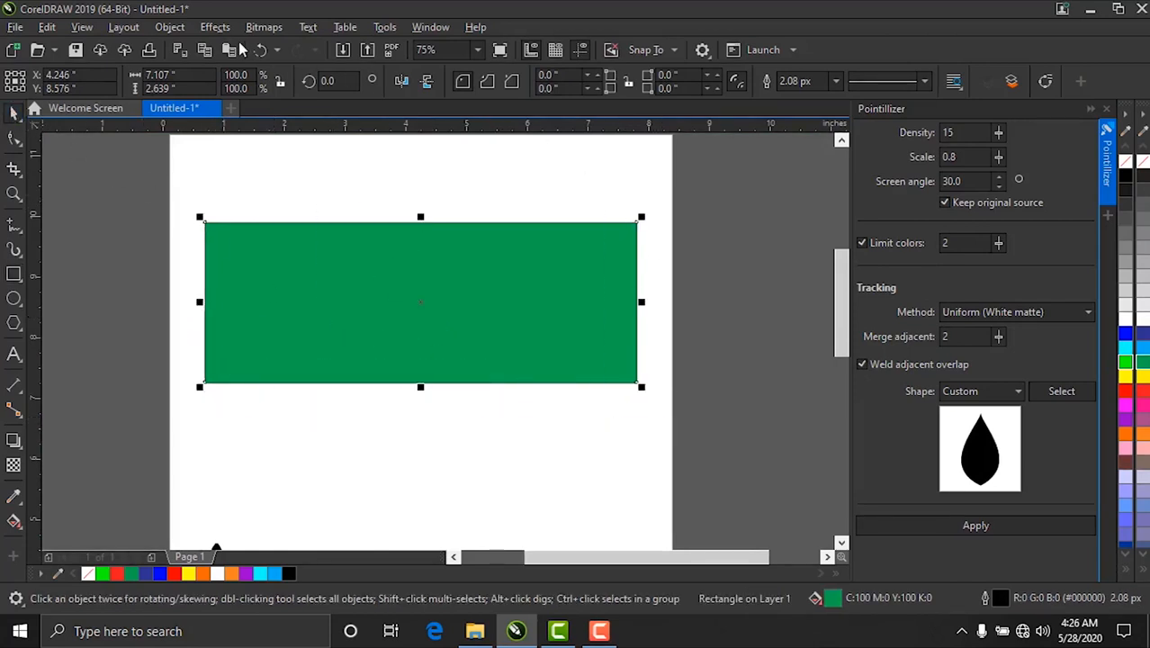
{"action": "left_click", "coordinate": [261, 28]}
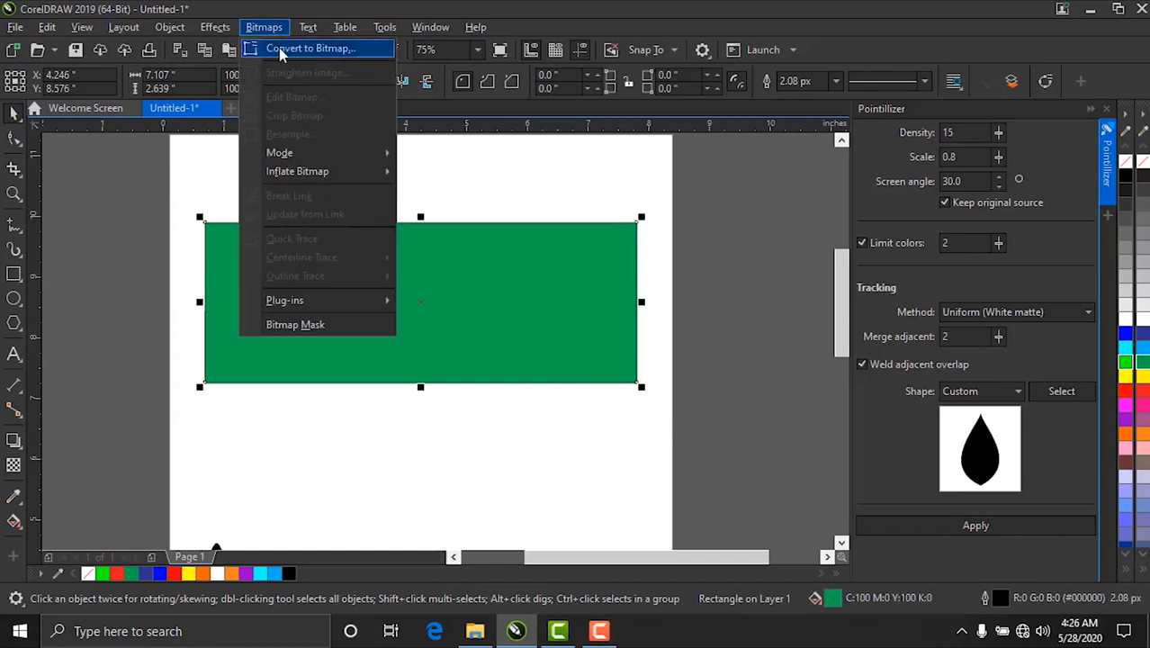
{"action": "left_click", "coordinate": [279, 48]}
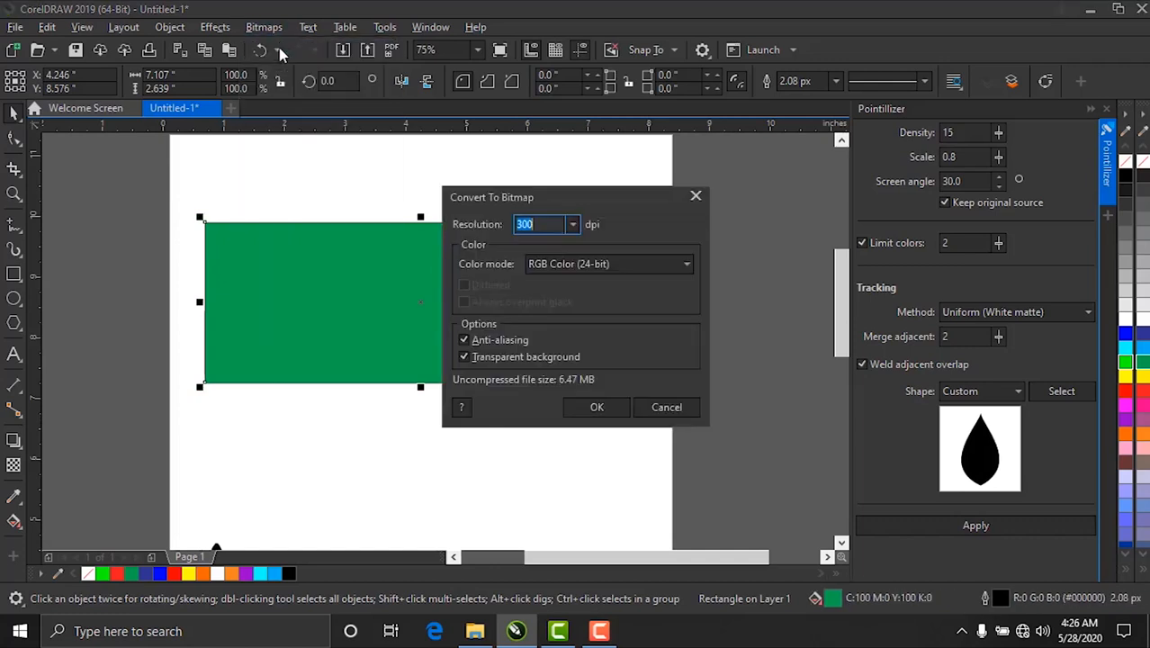
{"action": "left_click", "coordinate": [573, 270]}
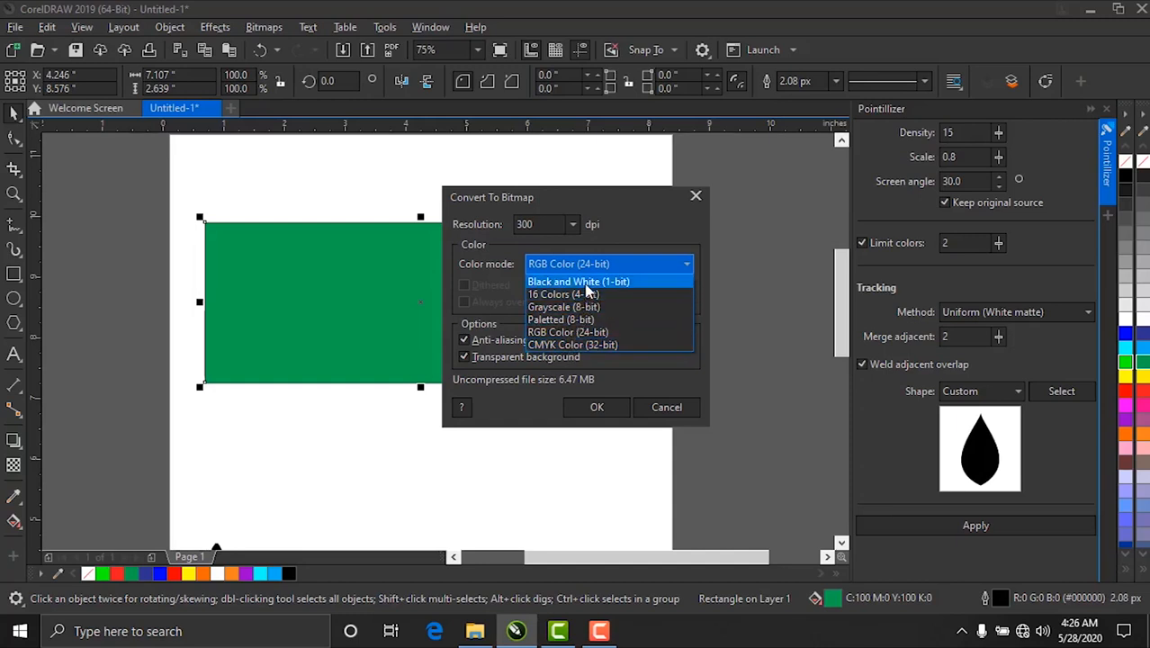
{"action": "left_click", "coordinate": [586, 333]}
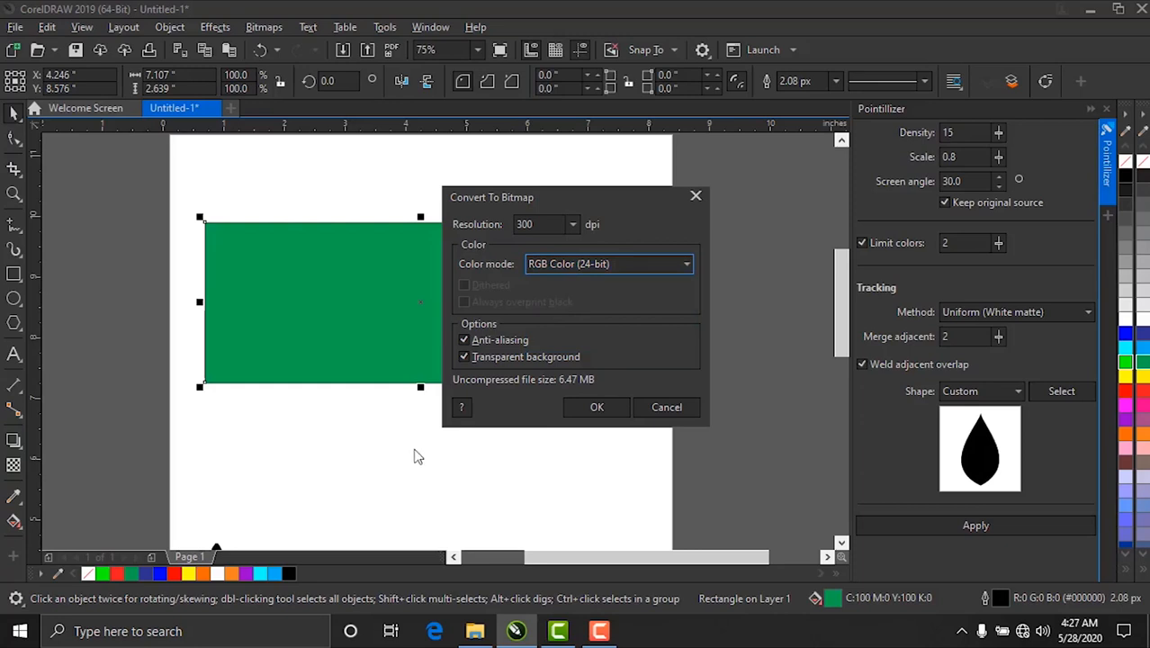
{"action": "left_click", "coordinate": [597, 408]}
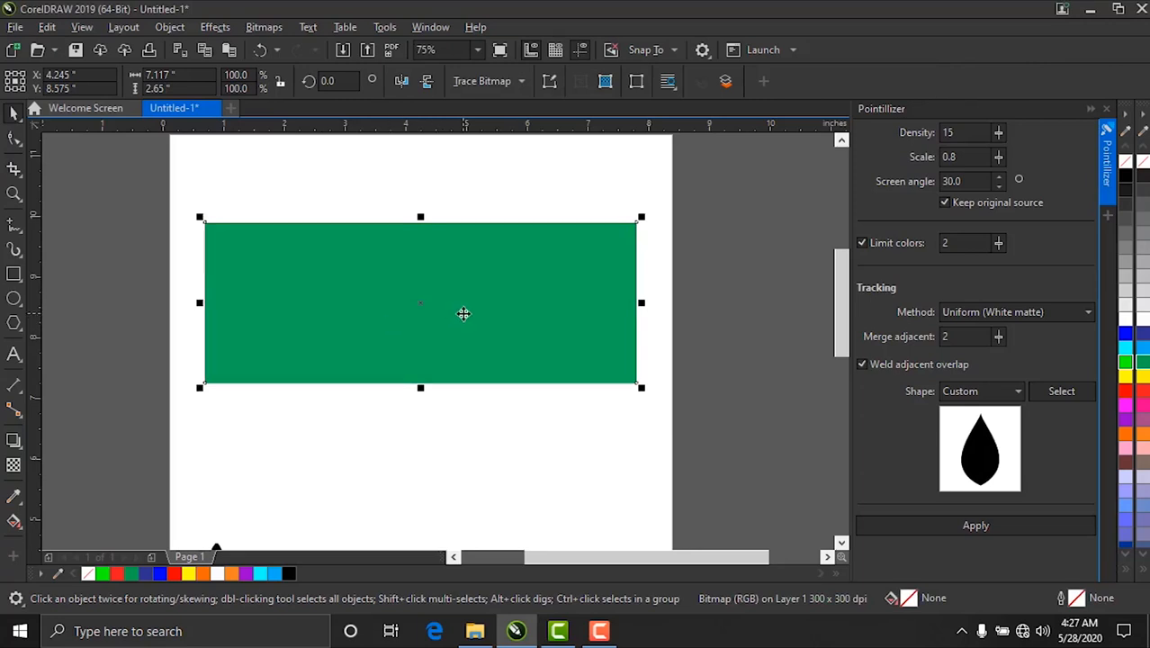
Step: With the green bitmap selected, set the Pointillizer density to 10 and the screen angle to 0
{"action": "left_click", "coordinate": [505, 292]}
{"action": "left_click", "coordinate": [506, 292]}
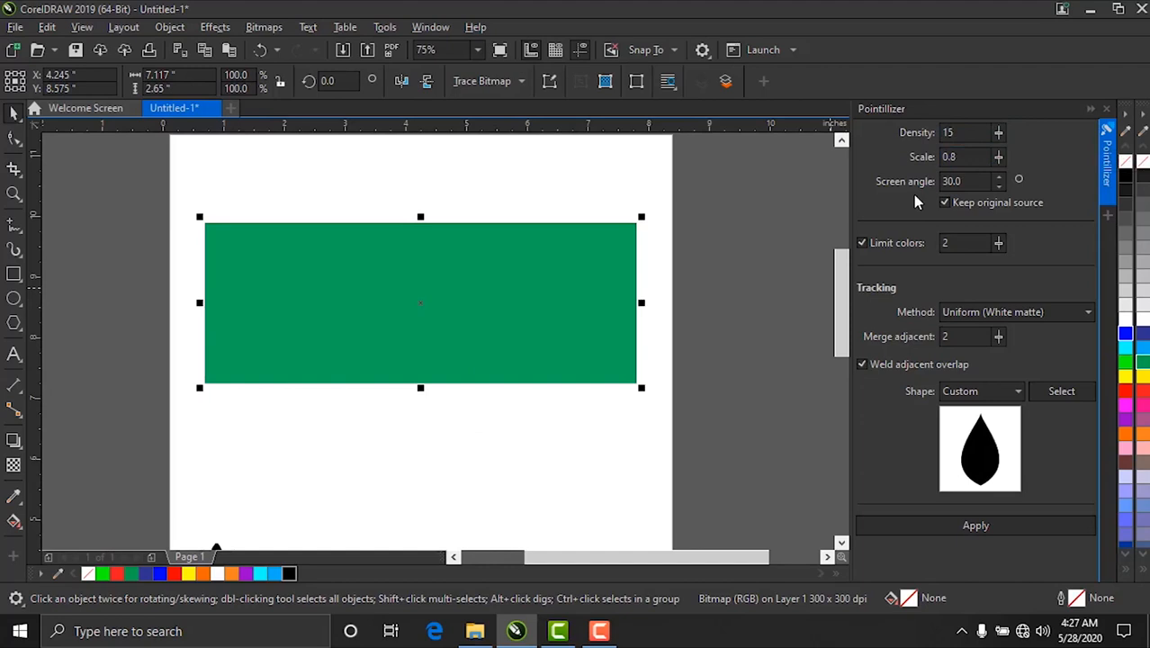
{"action": "left_click", "coordinate": [955, 181]}
{"action": "left_click", "coordinate": [976, 134]}
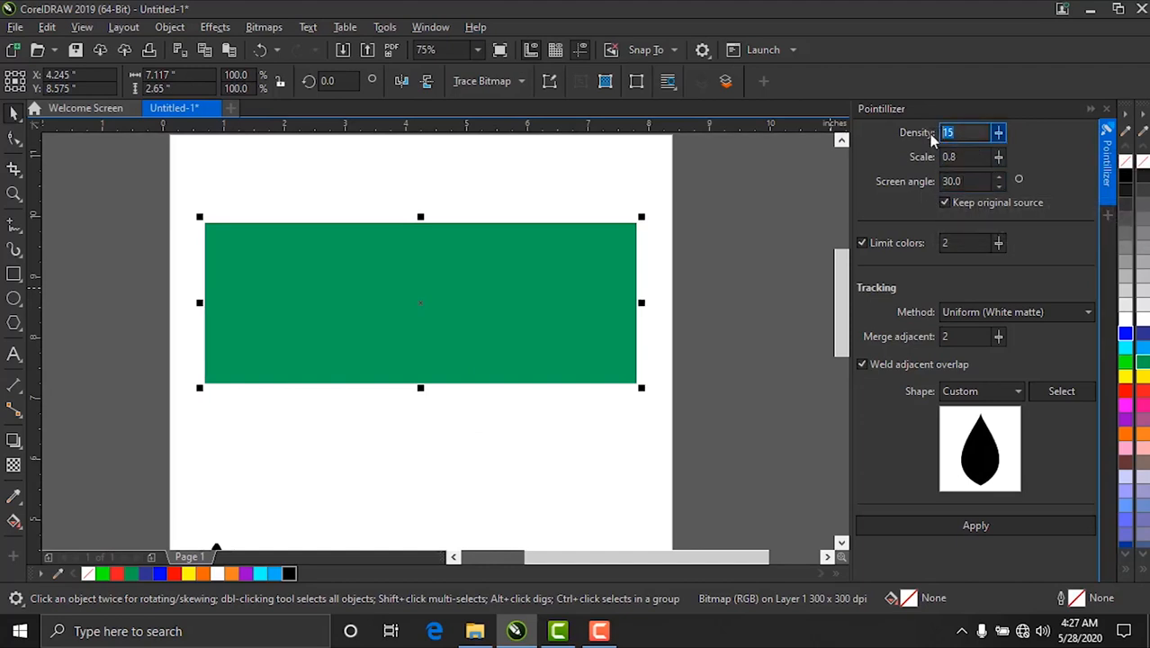
{"action": "key", "text": "BackSpace"}
{"action": "type", "text": "0"}
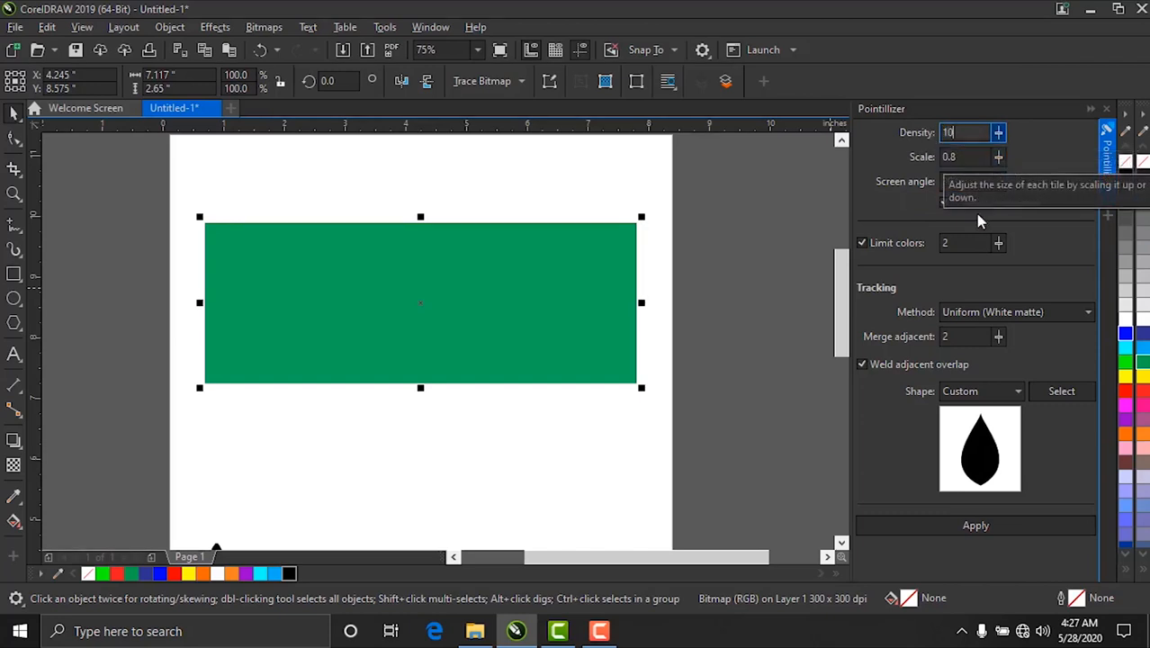
{"action": "left_click", "coordinate": [967, 181]}
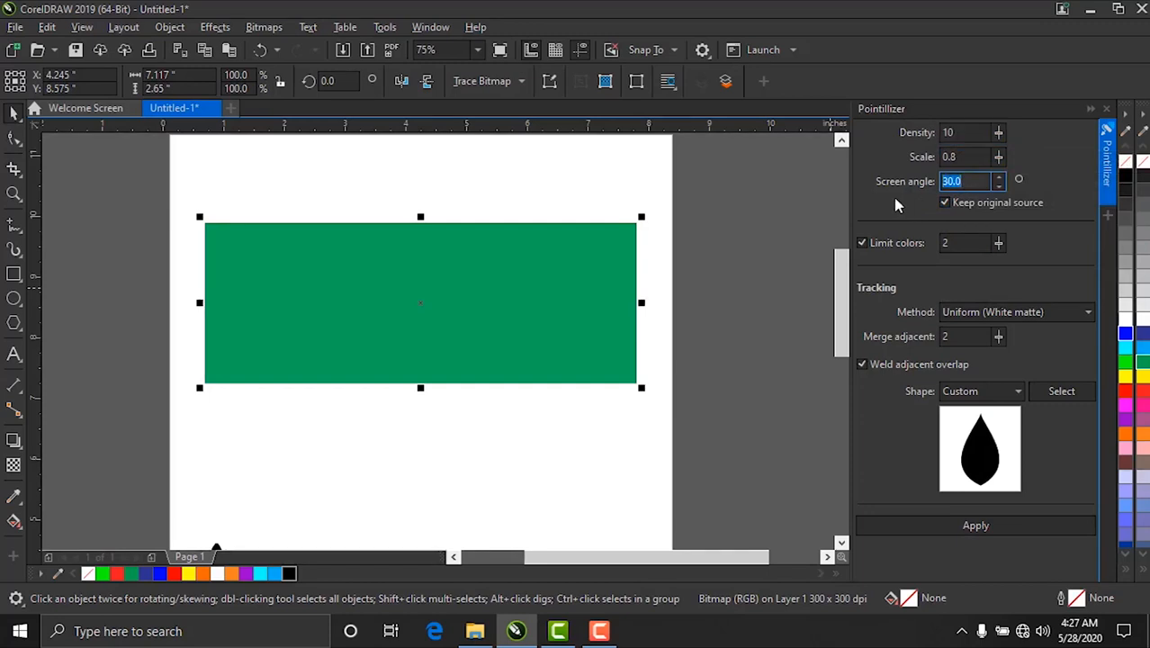
{"action": "type", "text": "0"}
Step: Choose Circle as the Pointillizer tile shape and apply the effect to the green bitmap
{"action": "left_click", "coordinate": [980, 392]}
{"action": "left_click", "coordinate": [987, 396]}
{"action": "left_click", "coordinate": [987, 396]}
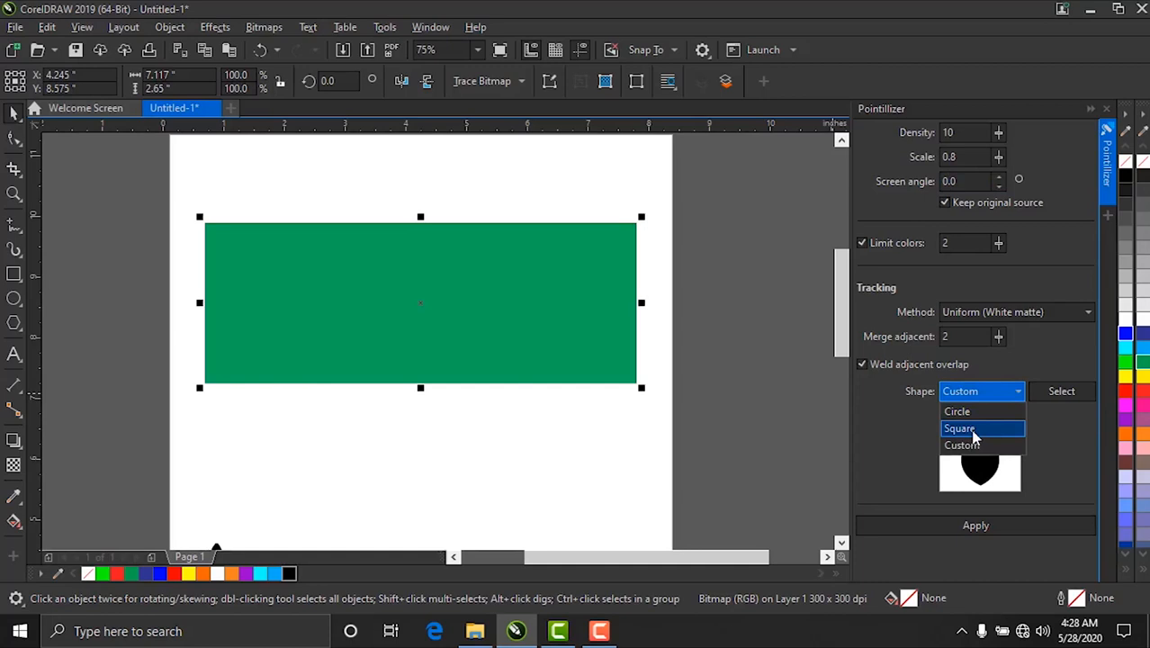
{"action": "left_click", "coordinate": [974, 418]}
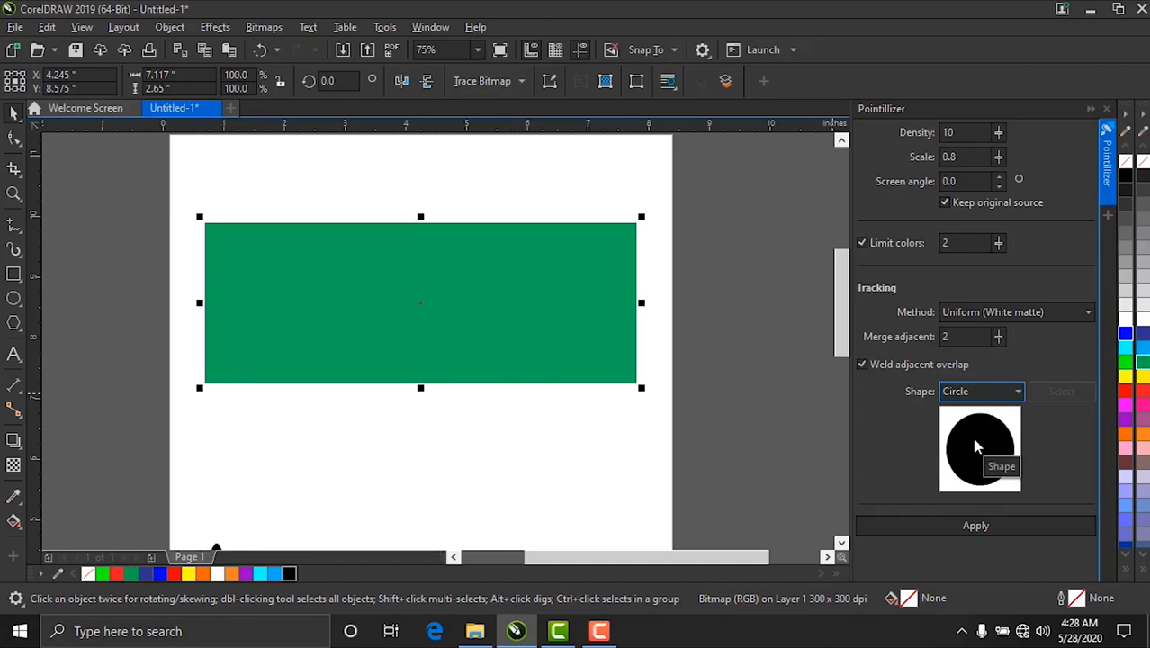
{"action": "left_click", "coordinate": [962, 529]}
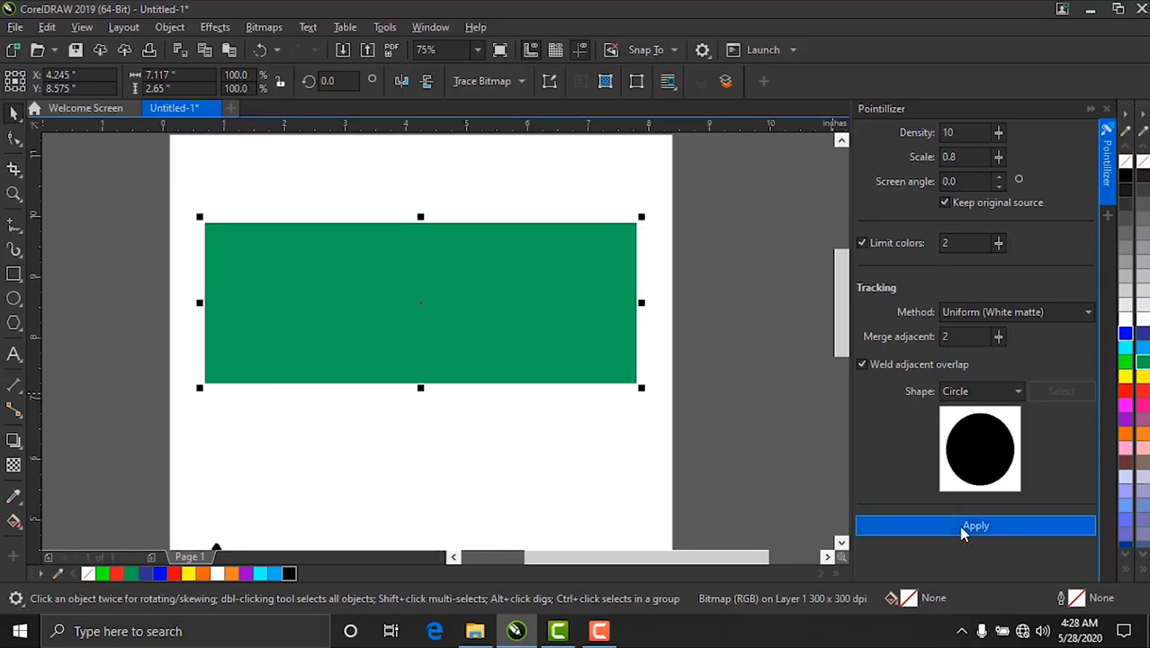
Step: Move the generated circle pattern below the green bitmap and inspect its dots up close
{"action": "scroll", "coordinate": [561, 304], "scroll_direction": "down", "scroll_amount": 2}
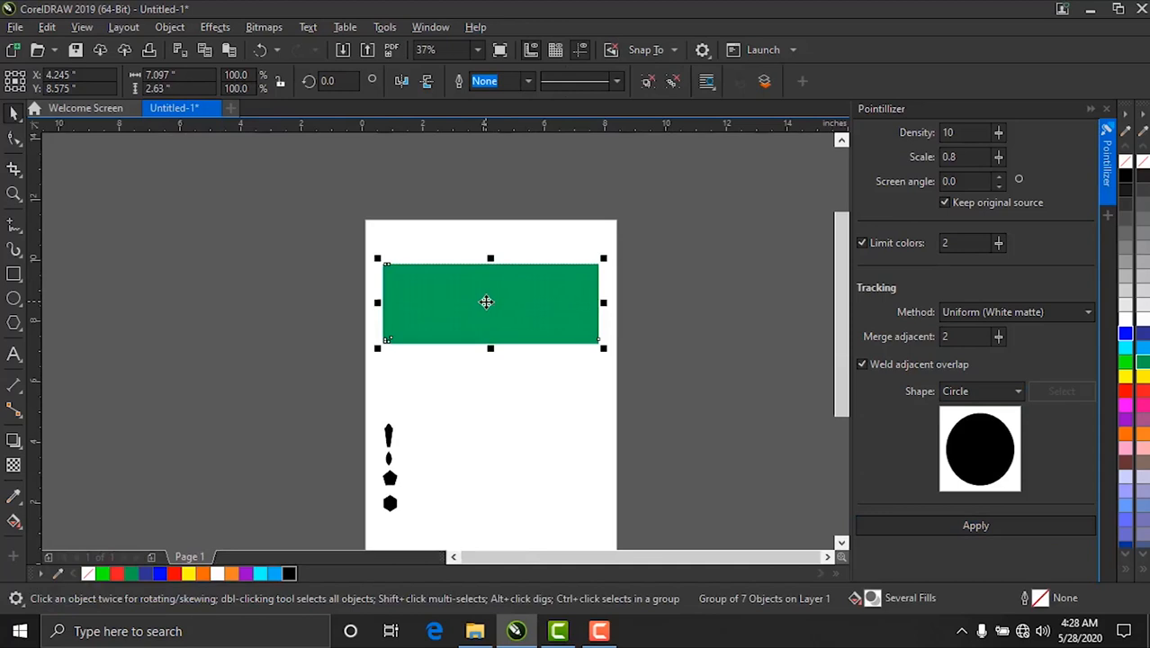
{"action": "mouse_move", "coordinate": [486, 302]}
{"action": "left_mouse_down"}
{"action": "mouse_move", "coordinate": [488, 397]}
{"action": "mouse_move", "coordinate": [509, 400]}
{"action": "left_mouse_up"}
{"action": "scroll", "coordinate": [509, 402], "scroll_direction": "up", "scroll_amount": 5}
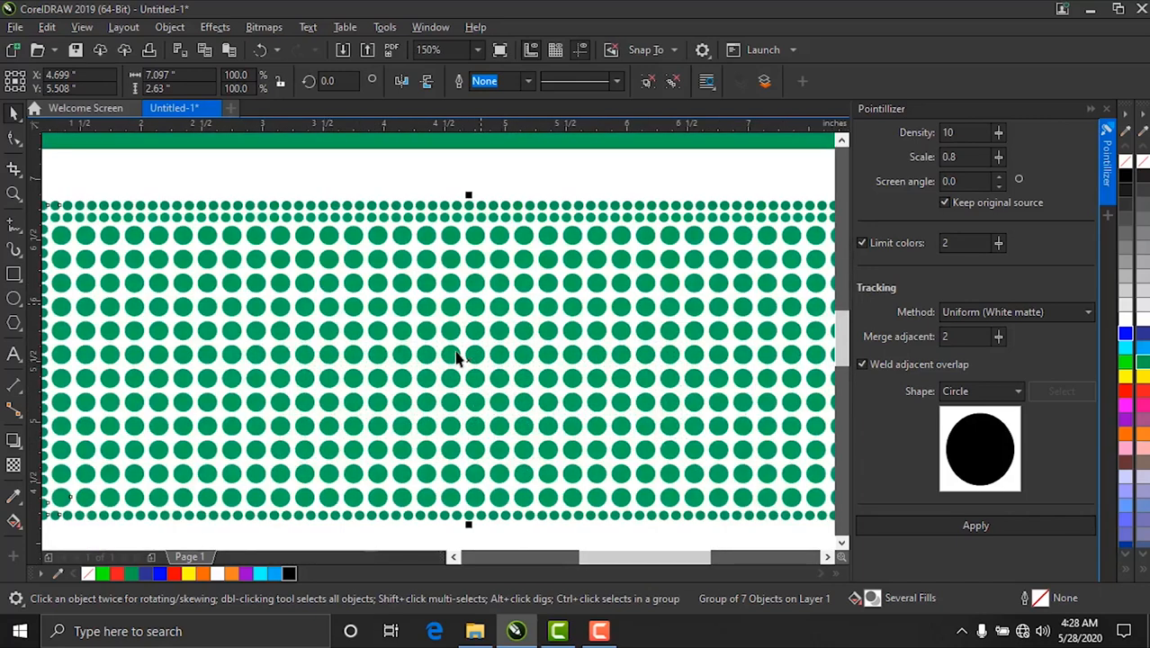
{"action": "scroll", "coordinate": [495, 332], "scroll_direction": "down", "scroll_amount": 2}
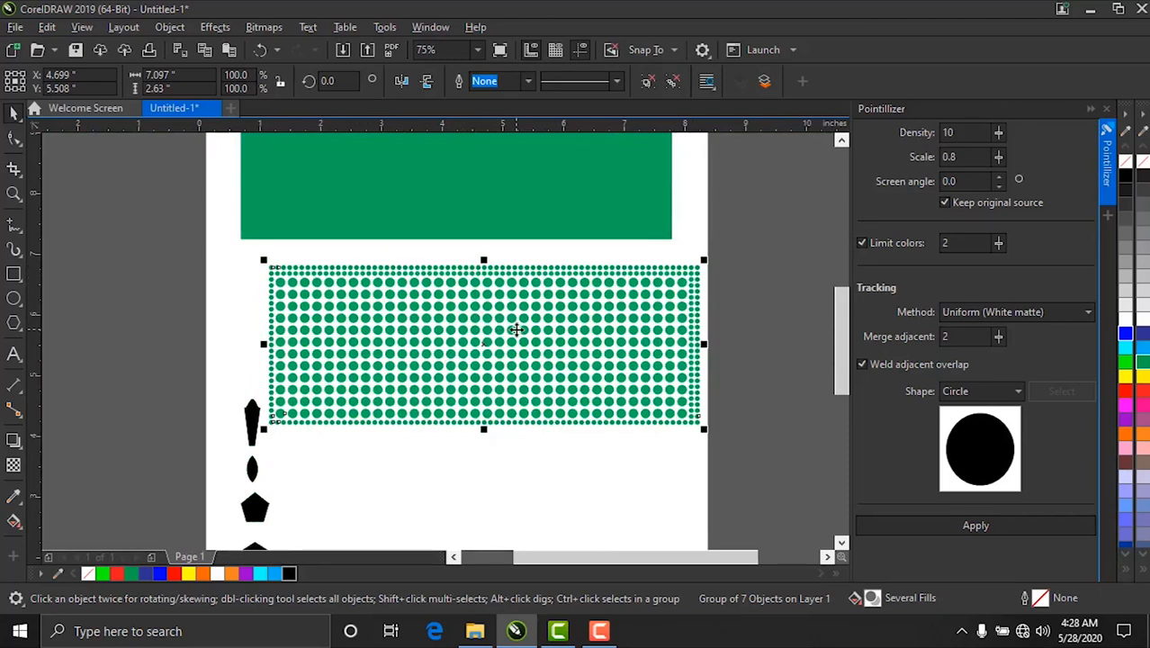
Step: Select the green bitmap again and apply the Pointillizer effect with a density of 18
{"action": "left_click", "coordinate": [947, 132]}
{"action": "scroll", "coordinate": [523, 377], "scroll_direction": "down", "scroll_amount": 2}
{"action": "scroll", "coordinate": [519, 256], "scroll_direction": "up", "scroll_amount": 2}
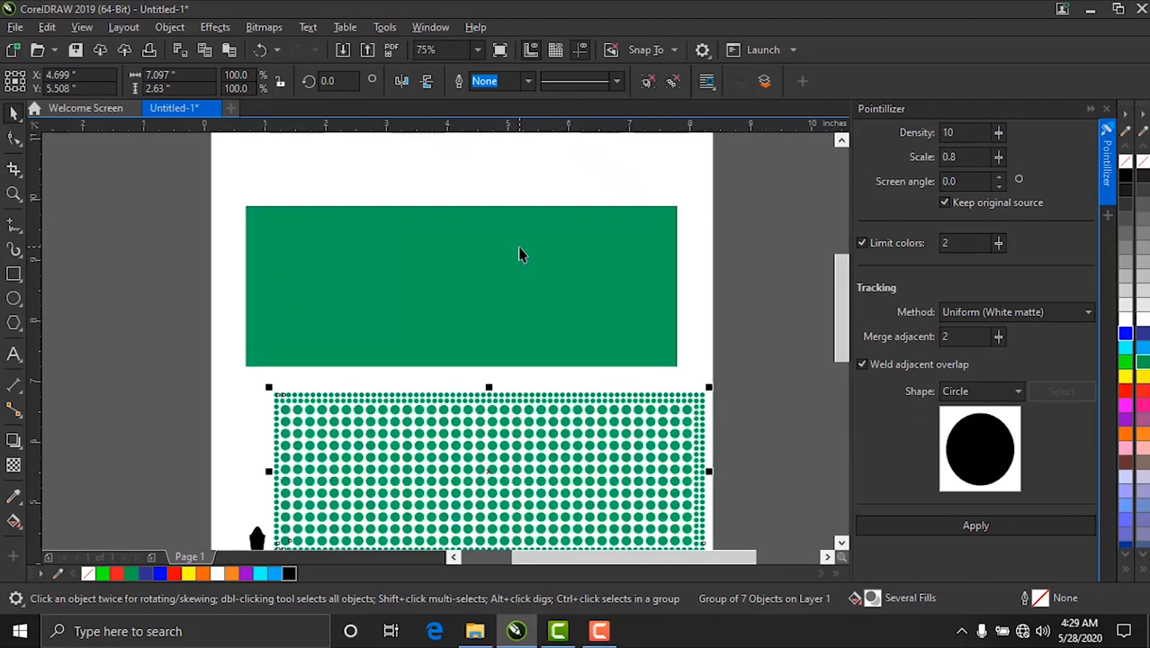
{"action": "left_click", "coordinate": [459, 260]}
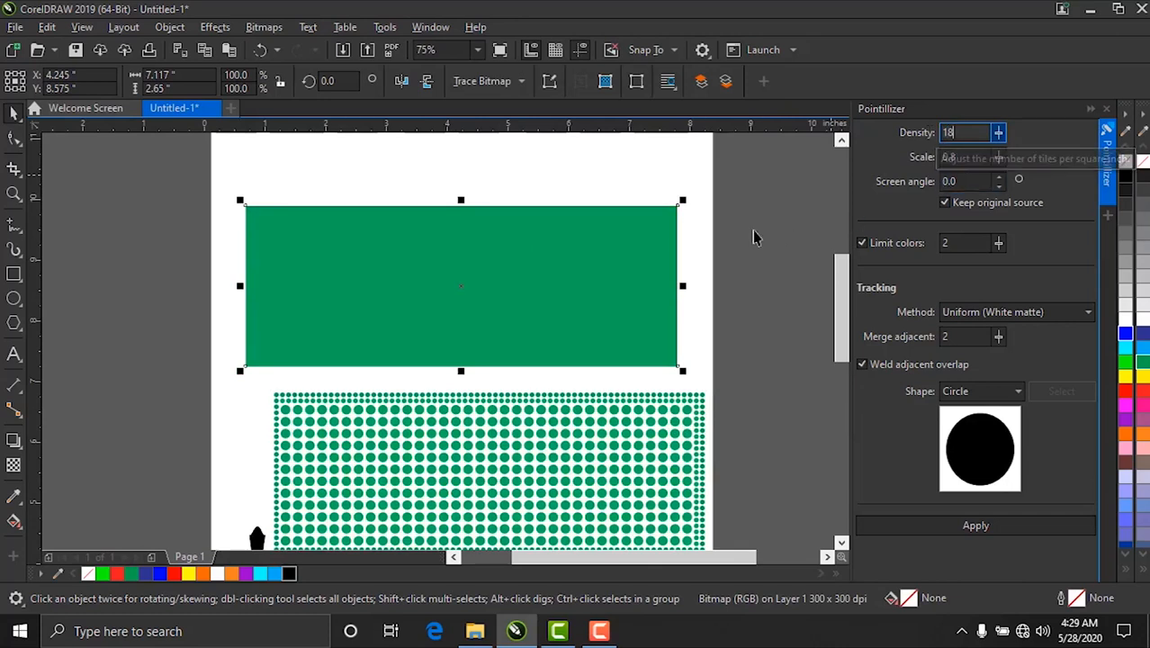
{"action": "scroll", "coordinate": [684, 285], "scroll_direction": "down", "scroll_amount": 1}
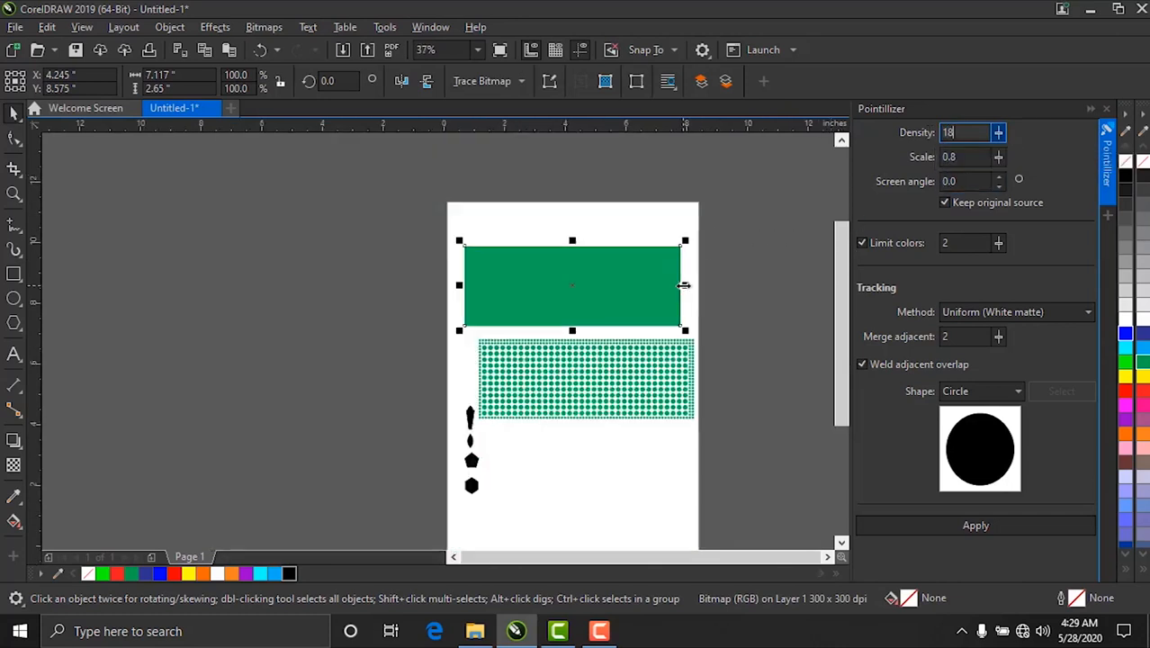
{"action": "left_click", "coordinate": [974, 525]}
Step: Move the denser circle pattern off the page to its left side and examine the dot spacing up close
{"action": "left_click_drag", "start_coordinate": [565, 298], "coordinate": [324, 339]}
{"action": "scroll", "coordinate": [342, 328], "scroll_direction": "up", "scroll_amount": 5}
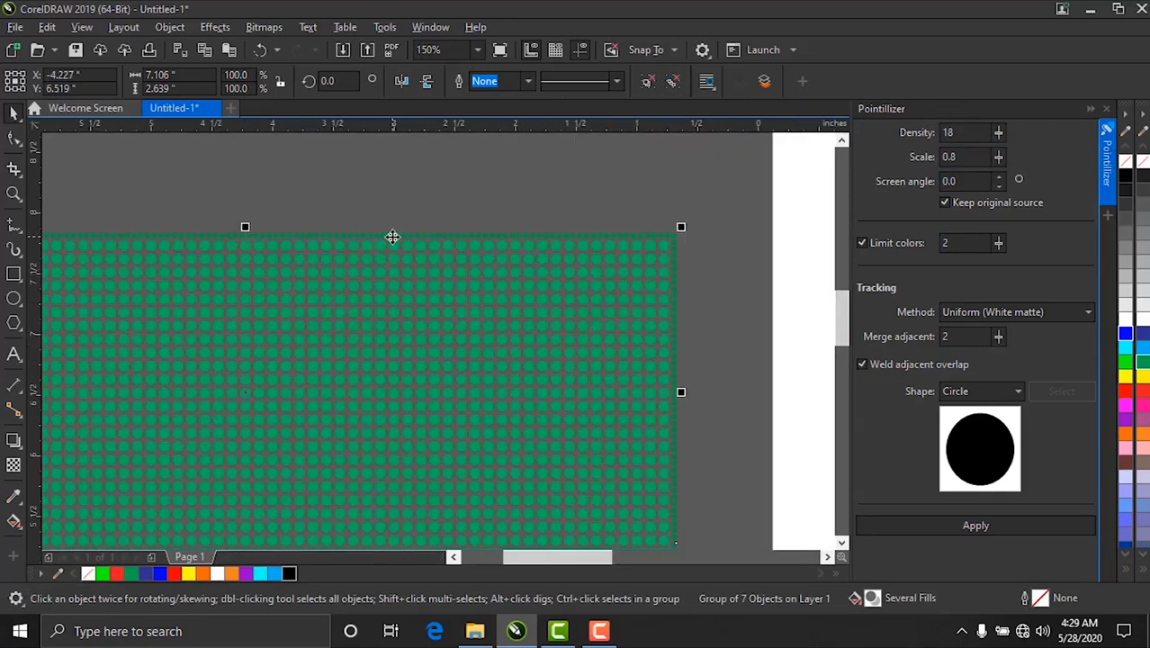
{"action": "scroll", "coordinate": [462, 241], "scroll_direction": "down", "scroll_amount": 2}
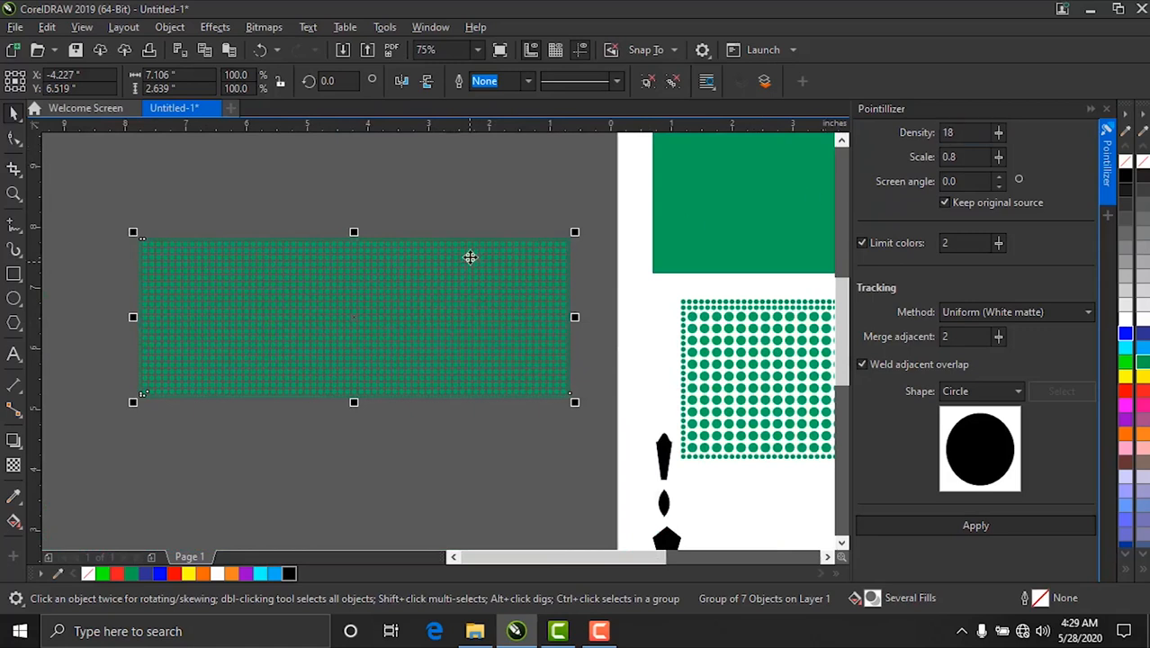
{"action": "scroll", "coordinate": [493, 244], "scroll_direction": "up", "scroll_amount": 4}
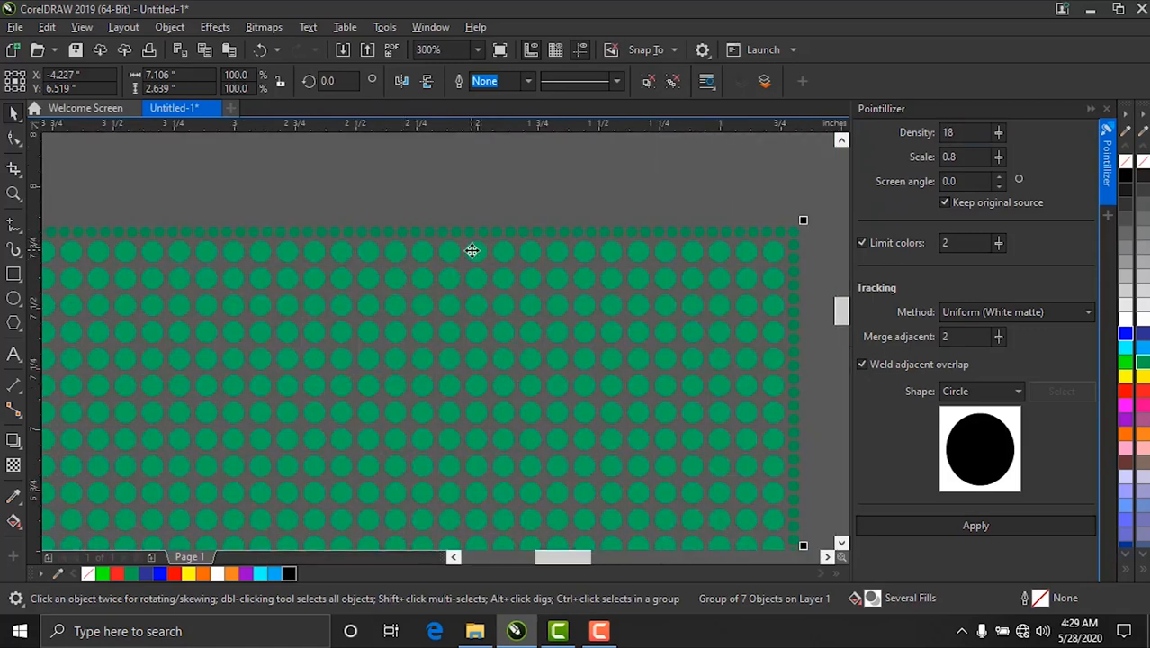
{"action": "scroll", "coordinate": [387, 279], "scroll_direction": "down", "scroll_amount": 4}
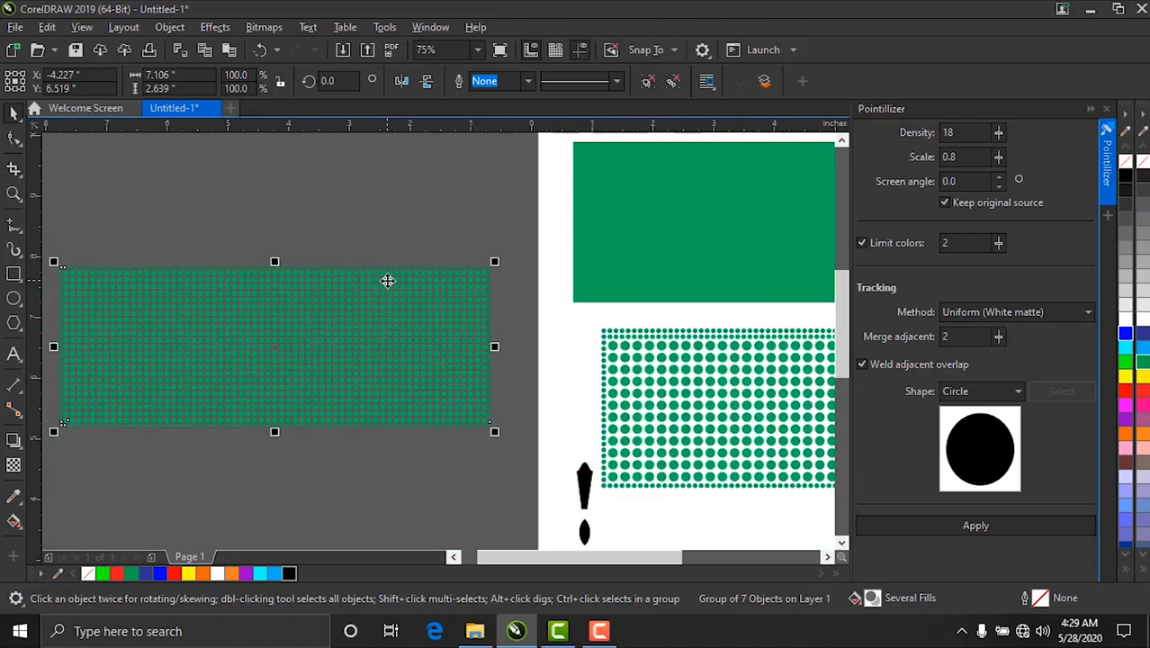
Step: Apply the Pointillizer effect to the green bitmap with a scale of 1.2 and move the resulting pattern to the right of the bitmap
{"action": "left_click", "coordinate": [663, 230]}
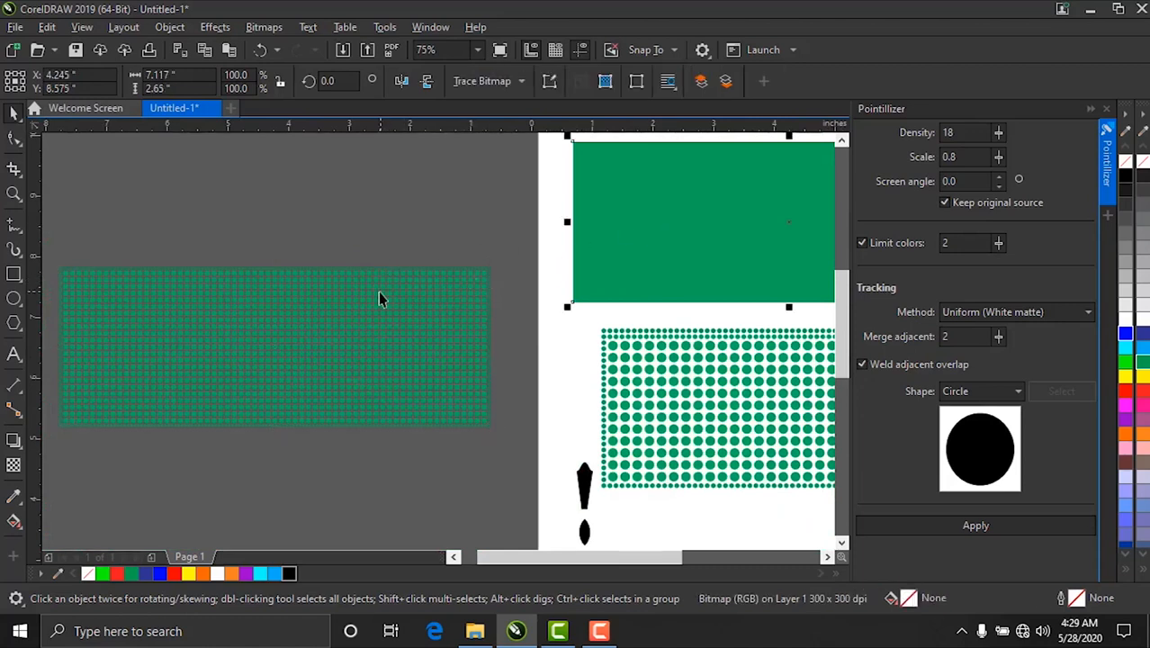
{"action": "scroll", "coordinate": [378, 290], "scroll_direction": "down", "scroll_amount": 3}
{"action": "scroll", "coordinate": [503, 257], "scroll_direction": "up", "scroll_amount": 2}
{"action": "left_click", "coordinate": [959, 156]}
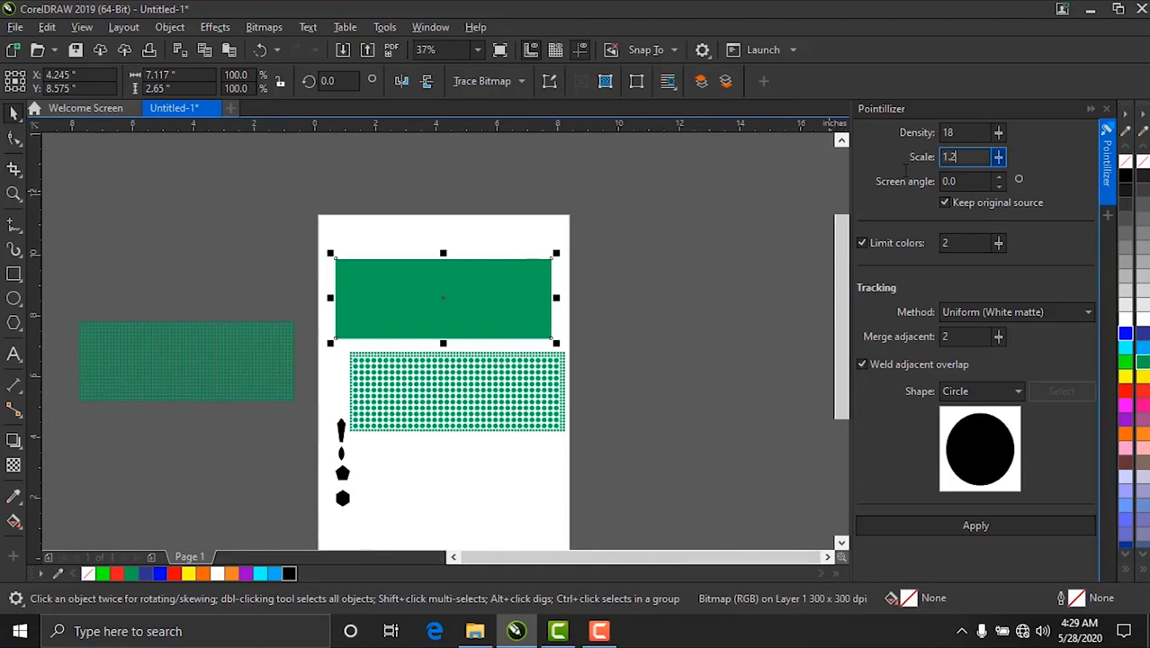
{"action": "left_click", "coordinate": [968, 530]}
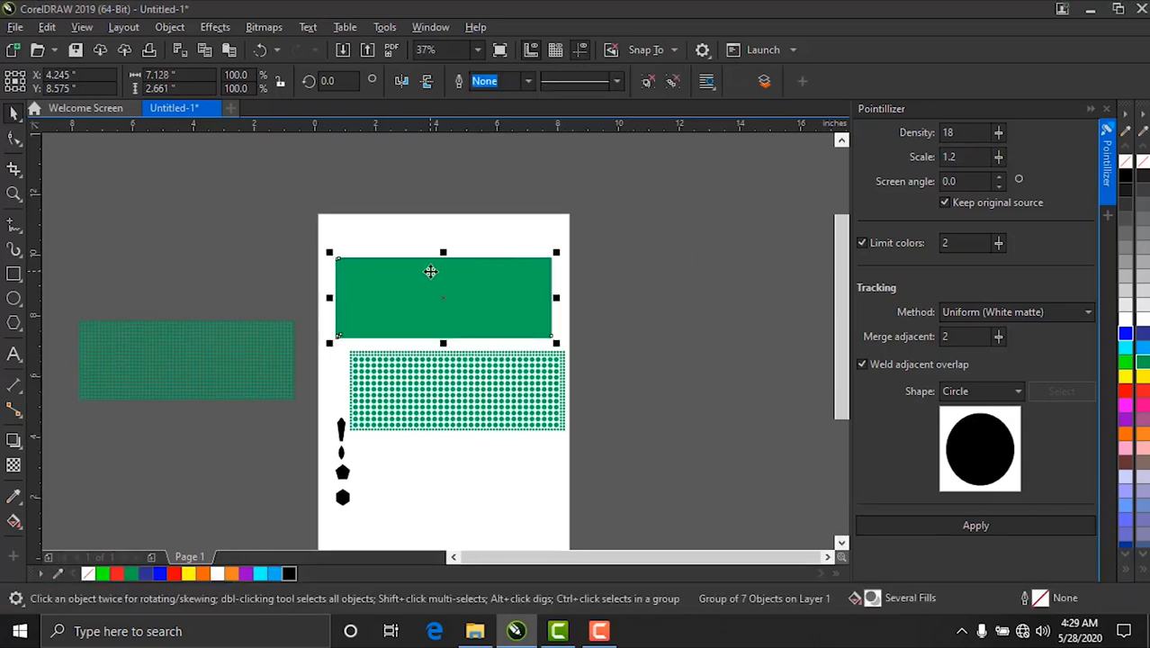
{"action": "left_click_drag", "start_coordinate": [436, 290], "coordinate": [674, 290]}
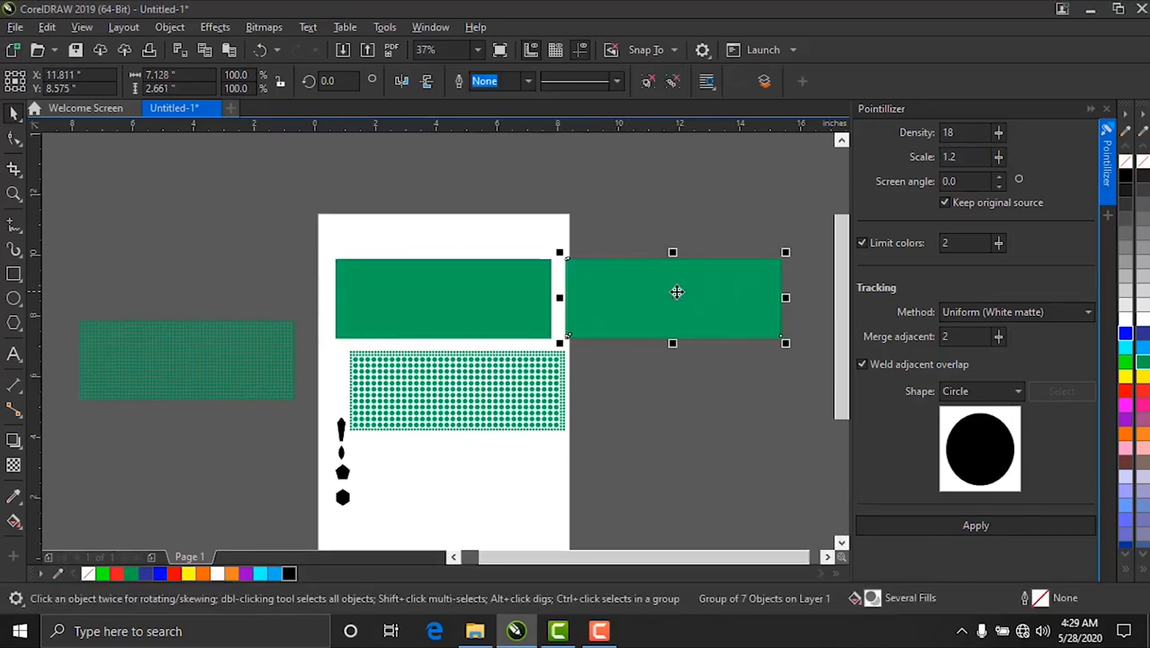
Step: Compare the dot overlap in the scale 1.2 pattern with the dot spacing in the denser pattern off the page's left side
{"action": "key", "text": "shift+F2"}
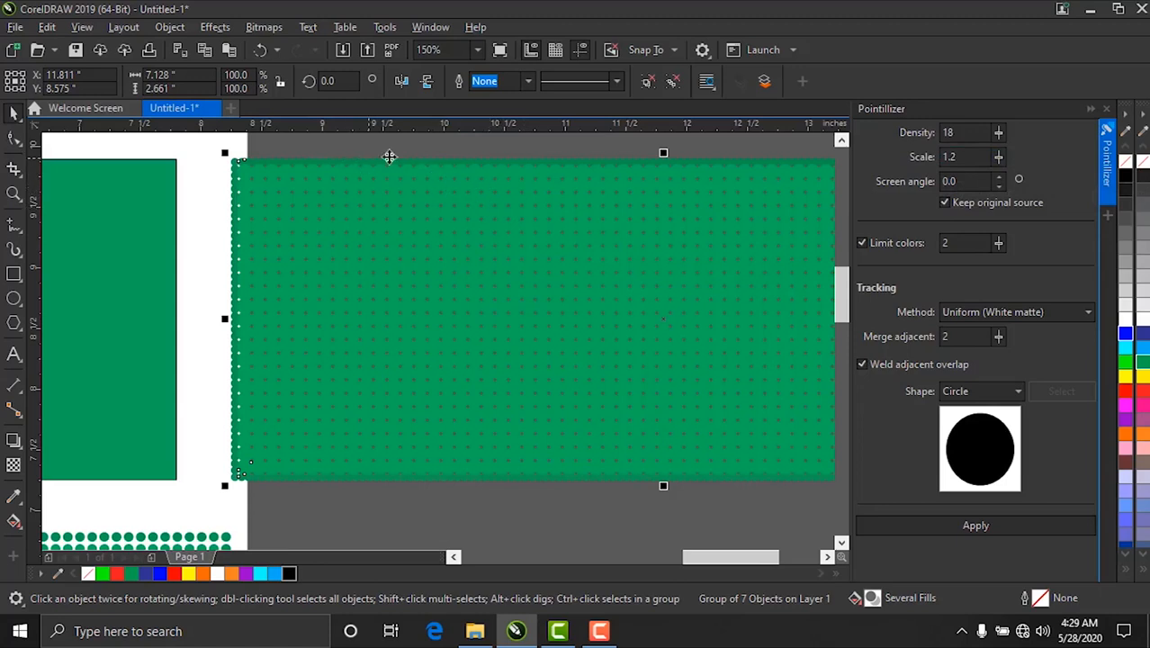
{"action": "scroll", "coordinate": [413, 166], "scroll_direction": "up", "scroll_amount": 2}
{"action": "scroll", "coordinate": [466, 177], "scroll_direction": "down", "scroll_amount": 8}
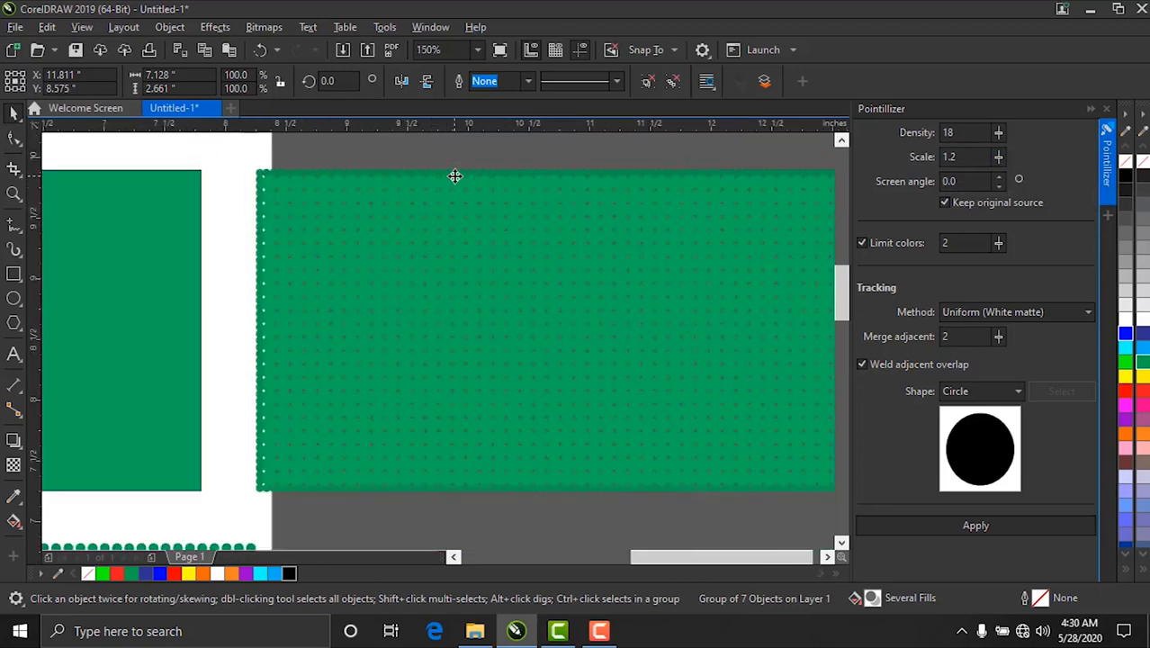
{"action": "scroll", "coordinate": [216, 221], "scroll_direction": "up", "scroll_amount": 6}
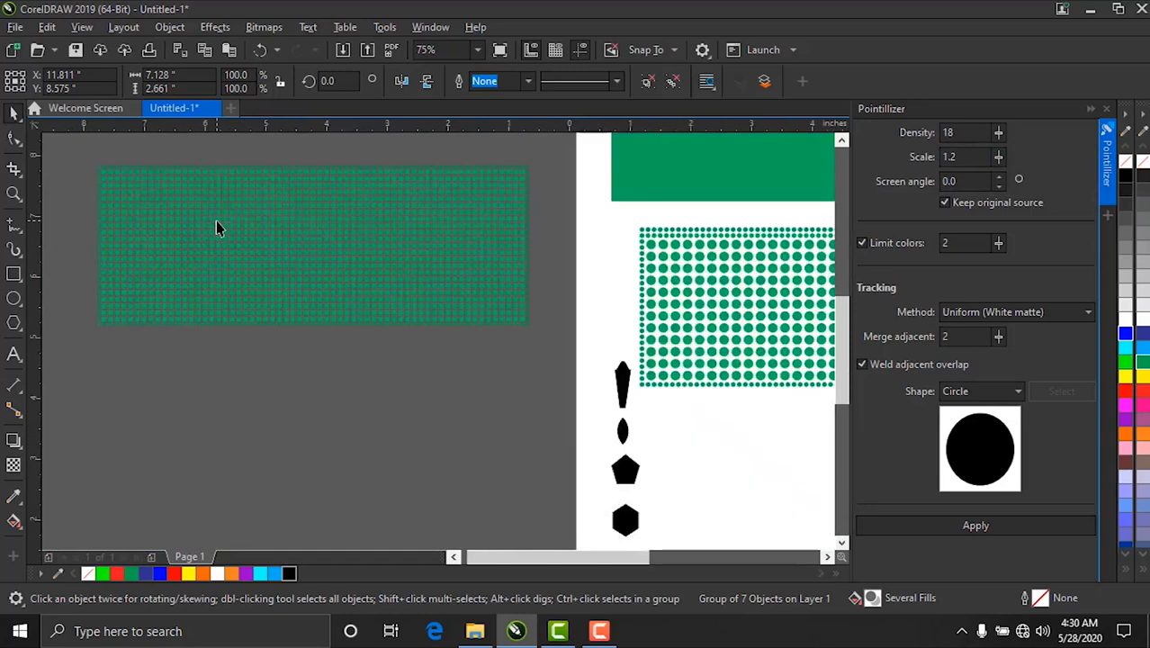
{"action": "scroll", "coordinate": [252, 243], "scroll_direction": "down", "scroll_amount": 1}
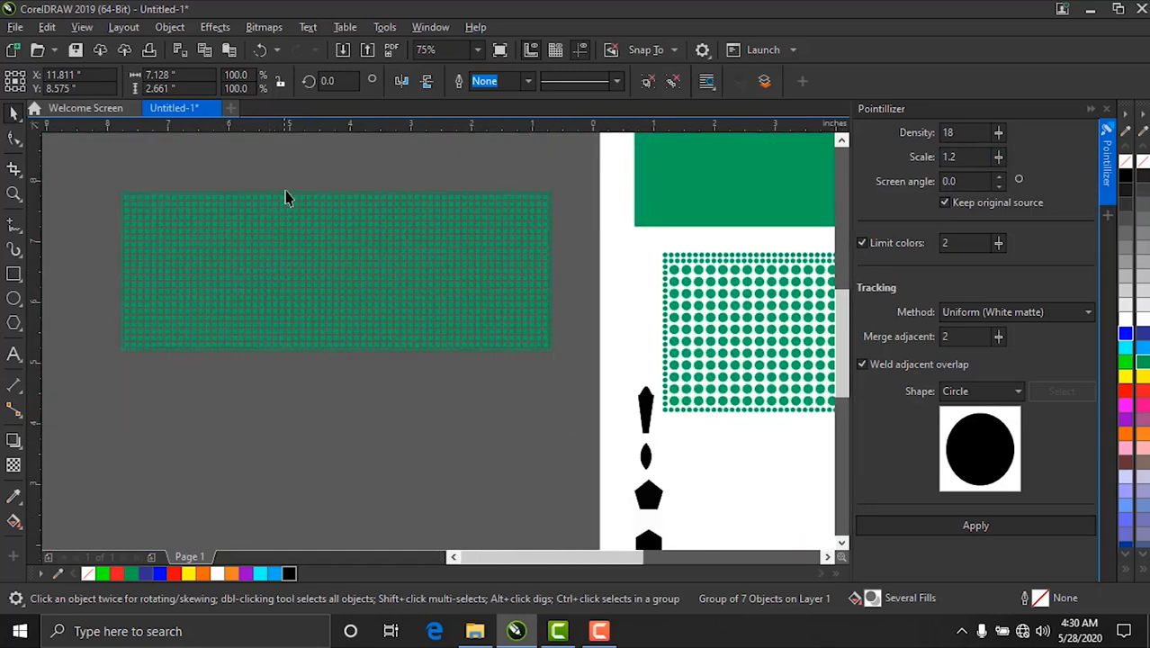
{"action": "scroll", "coordinate": [286, 198], "scroll_direction": "up", "scroll_amount": 1}
{"action": "scroll", "coordinate": [154, 285], "scroll_direction": "down", "scroll_amount": 2}
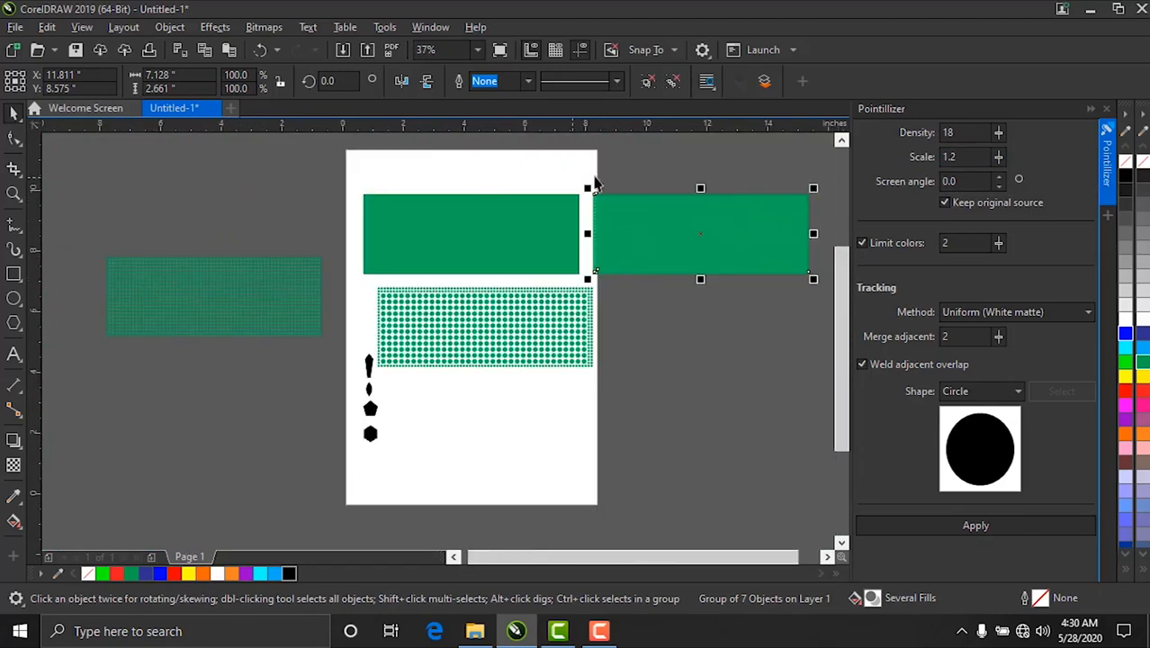
{"action": "scroll", "coordinate": [720, 202], "scroll_direction": "up", "scroll_amount": 2}
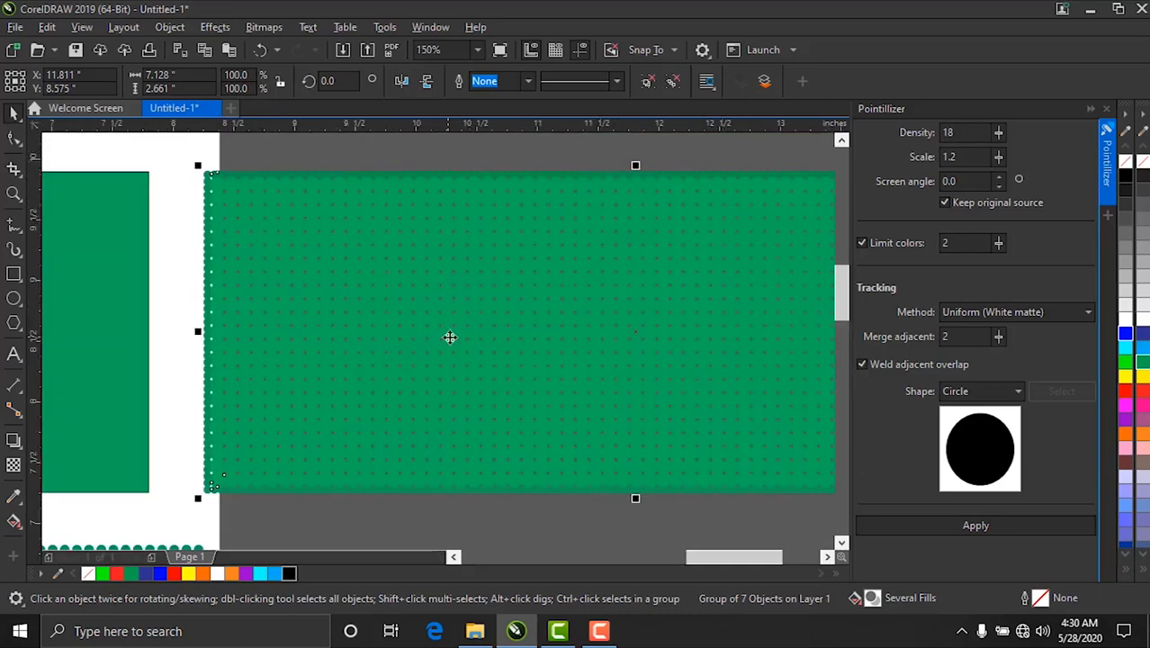
{"action": "scroll", "coordinate": [472, 305], "scroll_direction": "down", "scroll_amount": 2}
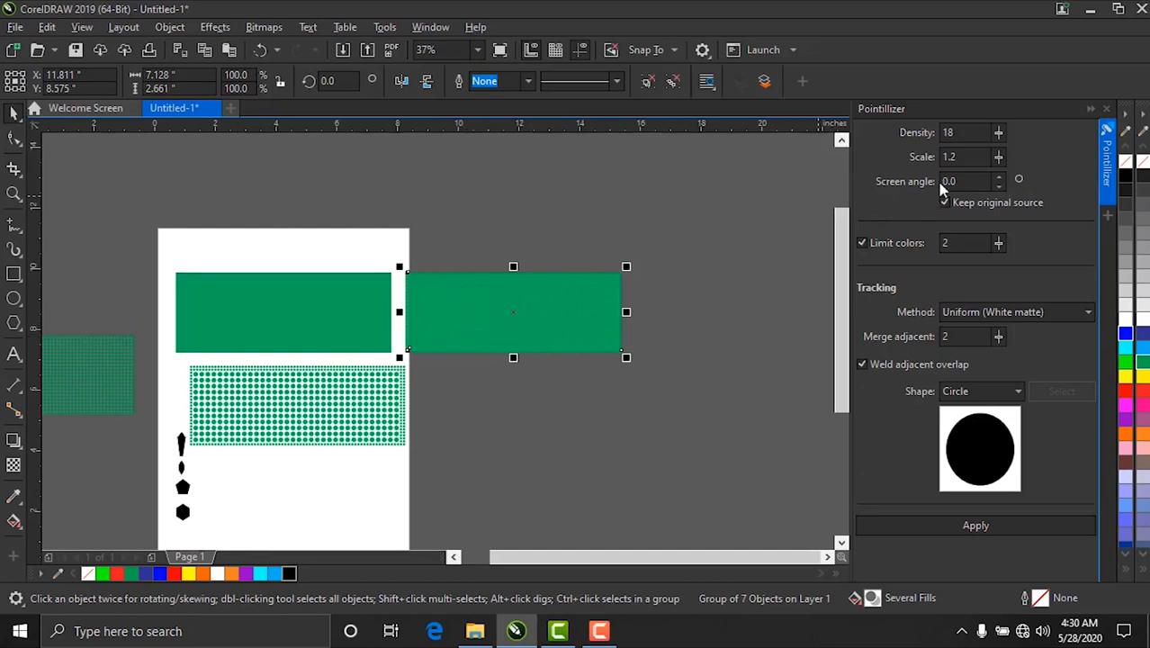
Step: Select the green bitmap and apply the Pointillizer effect with a screen angle of 15 degrees
{"action": "left_click", "coordinate": [294, 318]}
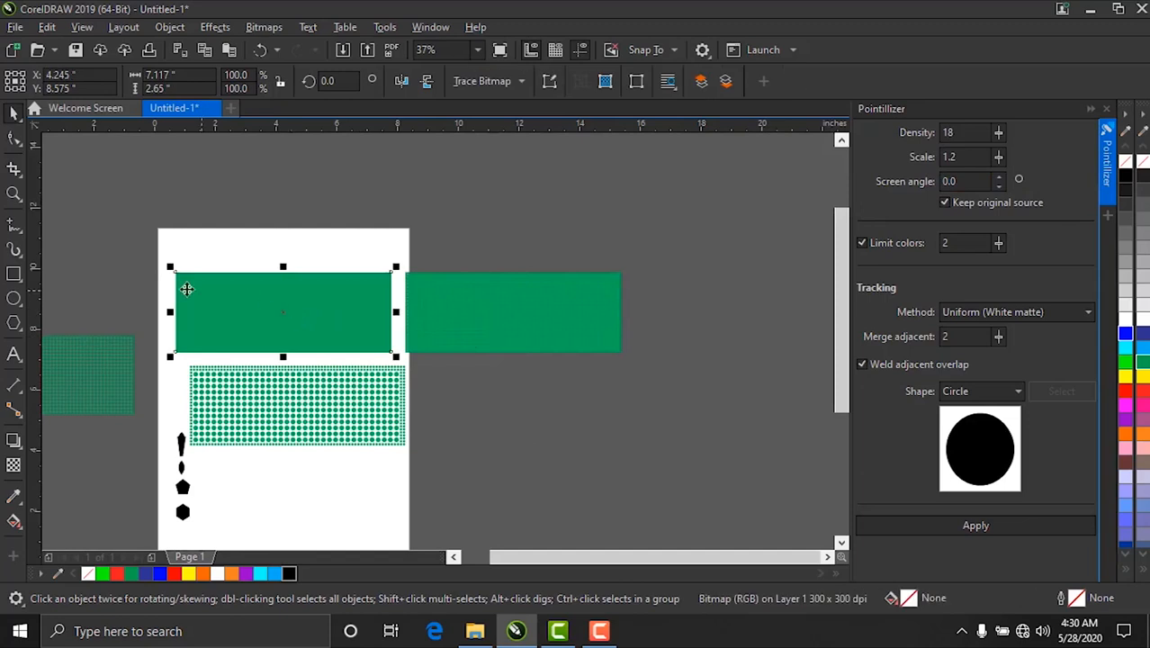
{"action": "scroll", "coordinate": [239, 298], "scroll_direction": "up", "scroll_amount": 1}
{"action": "scroll", "coordinate": [240, 298], "scroll_direction": "down", "scroll_amount": 1}
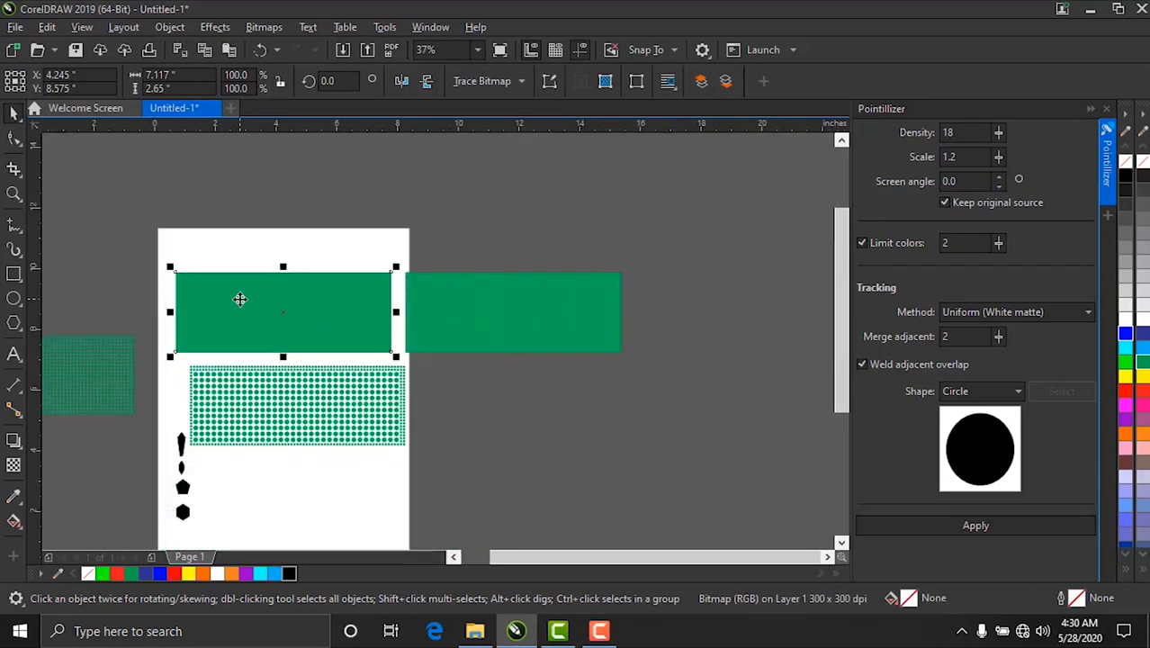
{"action": "left_click", "coordinate": [963, 181]}
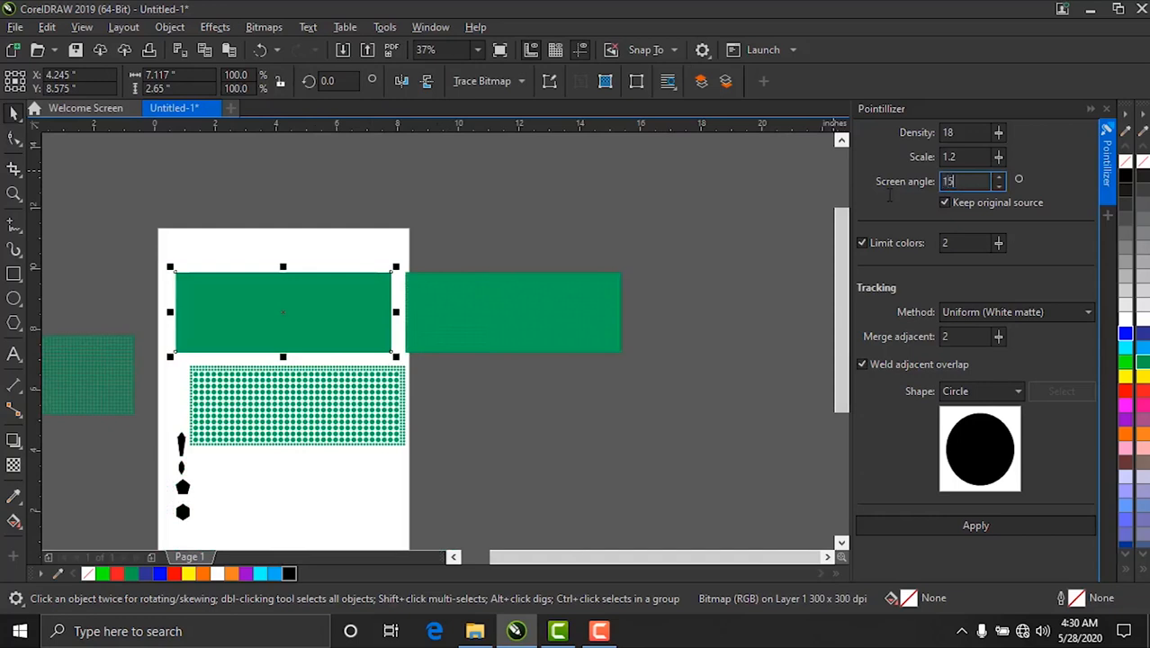
{"action": "left_click", "coordinate": [936, 521]}
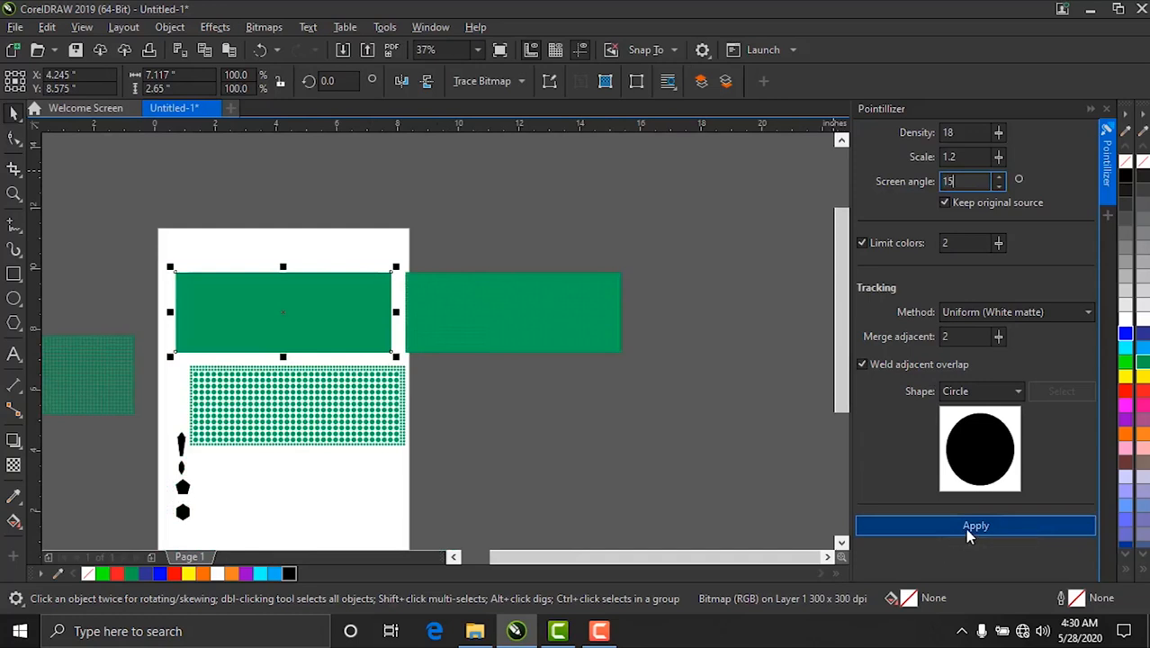
{"action": "left_click", "coordinate": [964, 528]}
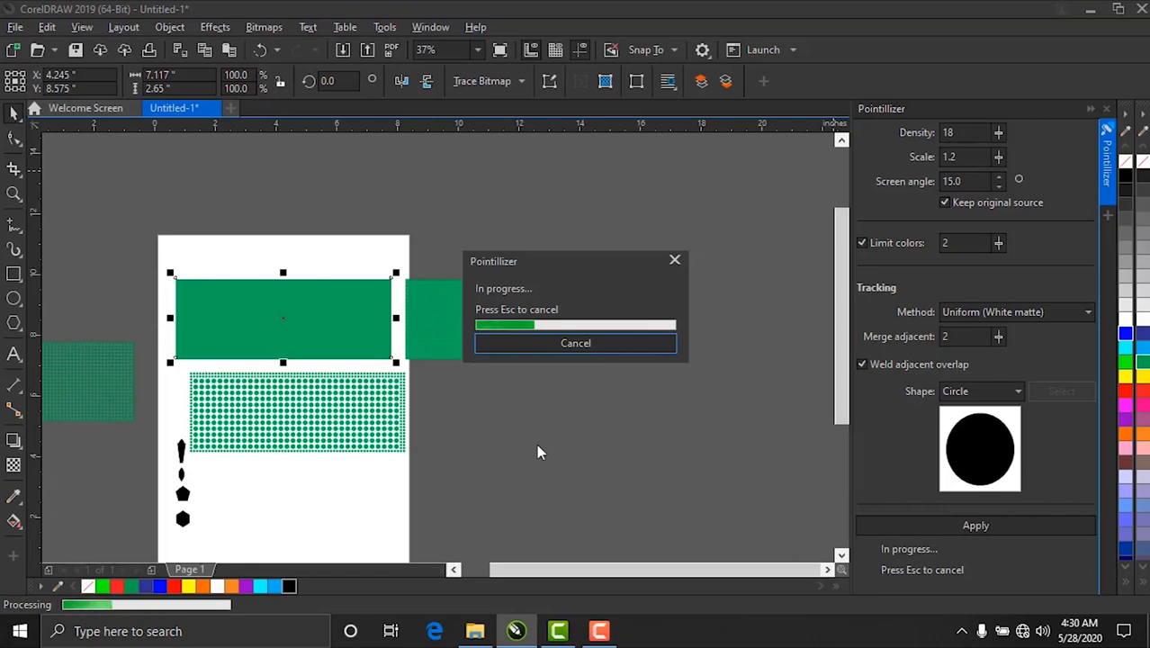
Step: Move the angled circle pattern above the scale 1.2 pattern, off the page, and examine its dots up close
{"action": "left_click_drag", "start_coordinate": [294, 307], "coordinate": [542, 215]}
{"action": "scroll", "coordinate": [541, 183], "scroll_direction": "up", "scroll_amount": 2}
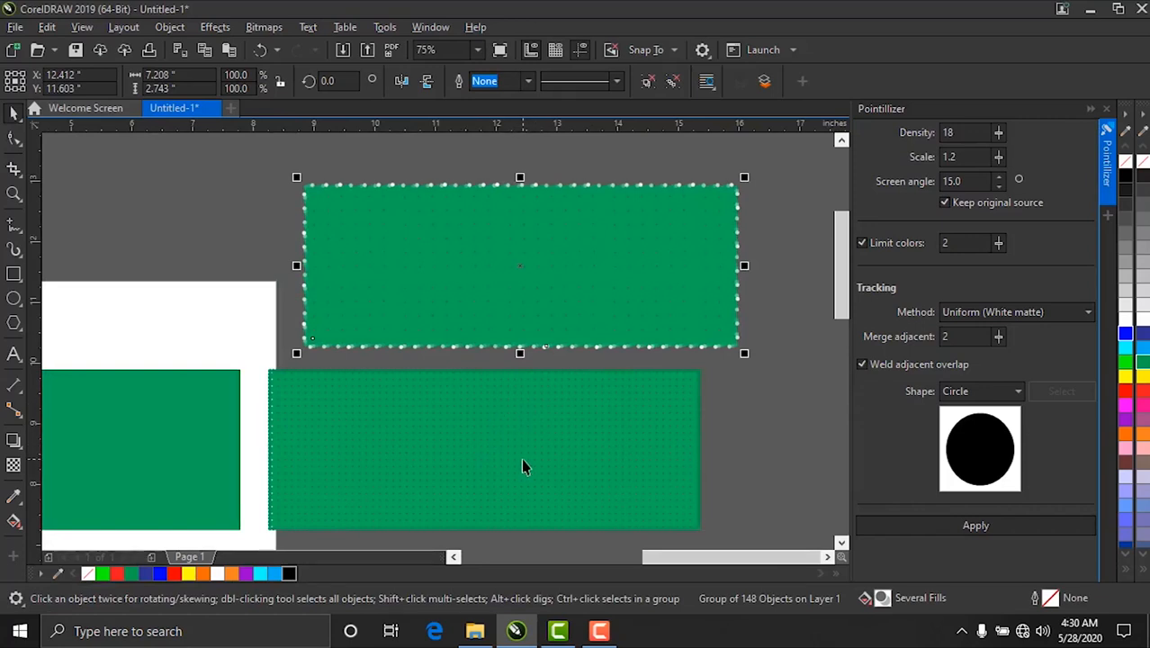
{"action": "scroll", "coordinate": [527, 216], "scroll_direction": "up", "scroll_amount": 2}
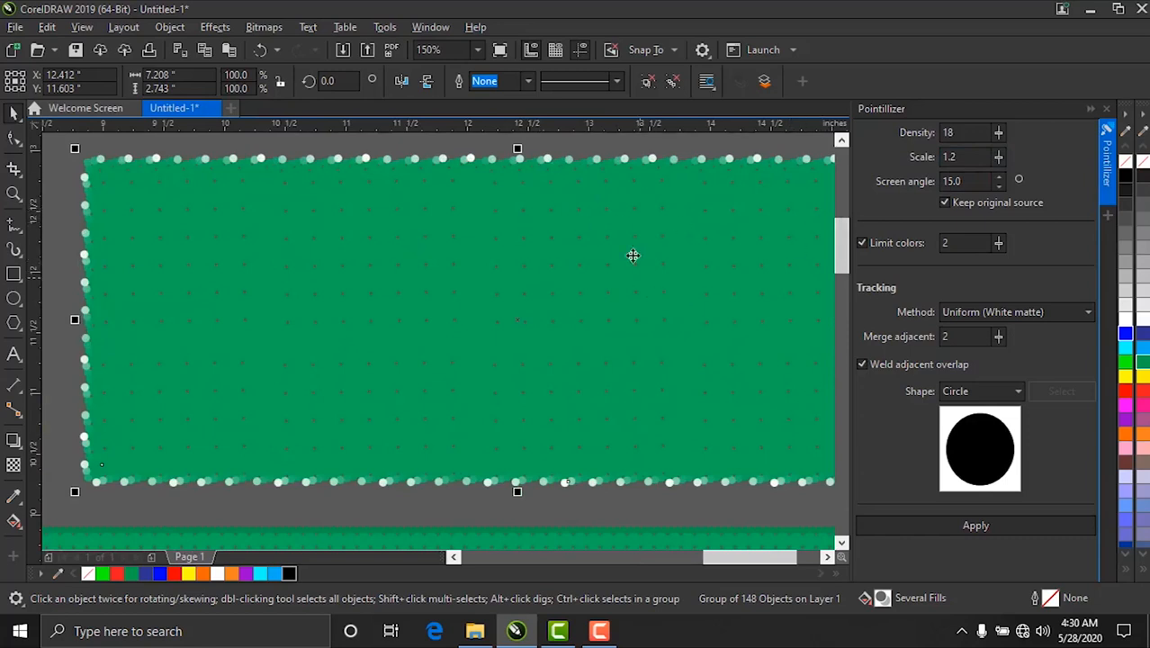
Step: Select the green bitmap again and apply the Pointillizer effect with a scale of 0.8
{"action": "scroll", "coordinate": [599, 264], "scroll_direction": "down", "scroll_amount": 4}
{"action": "left_click", "coordinate": [384, 361]}
{"action": "left_click", "coordinate": [960, 156]}
{"action": "type", "text": "0.5"}
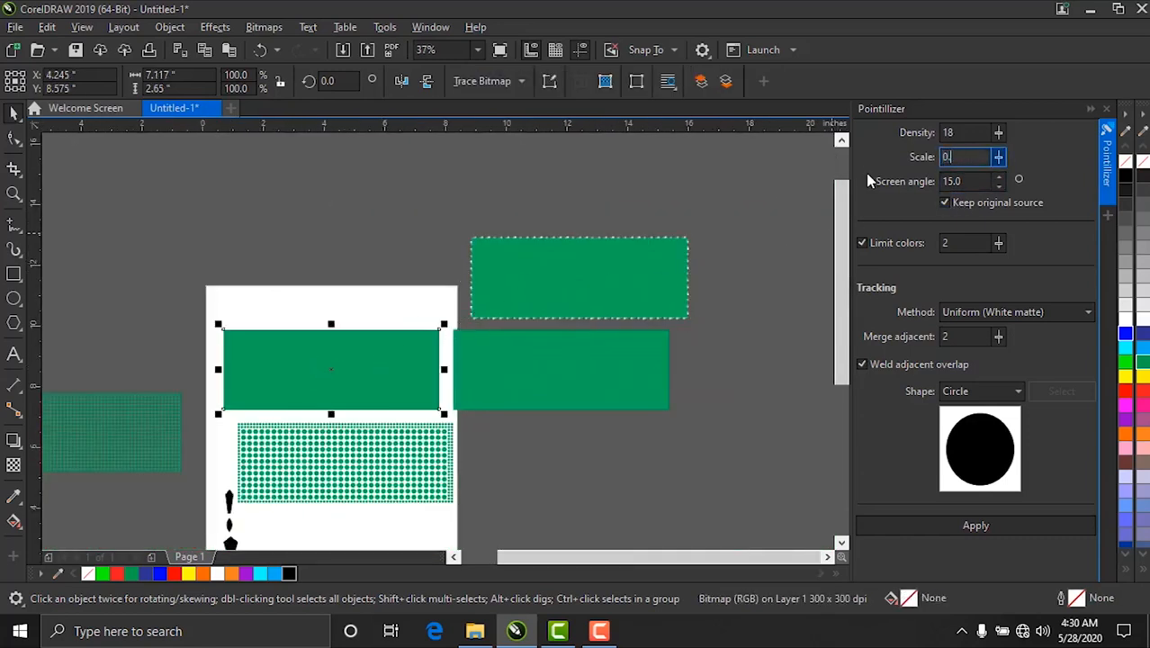
{"action": "key", "text": "BackSpace"}
{"action": "type", "text": "8"}
{"action": "left_click", "coordinate": [975, 527]}
Step: Move the new angled pattern below the scale 1.2 pattern, off the page, and inspect its dot arrangement up close
{"action": "left_click_drag", "start_coordinate": [310, 359], "coordinate": [565, 455]}
{"action": "scroll", "coordinate": [563, 455], "scroll_direction": "up", "scroll_amount": 3}
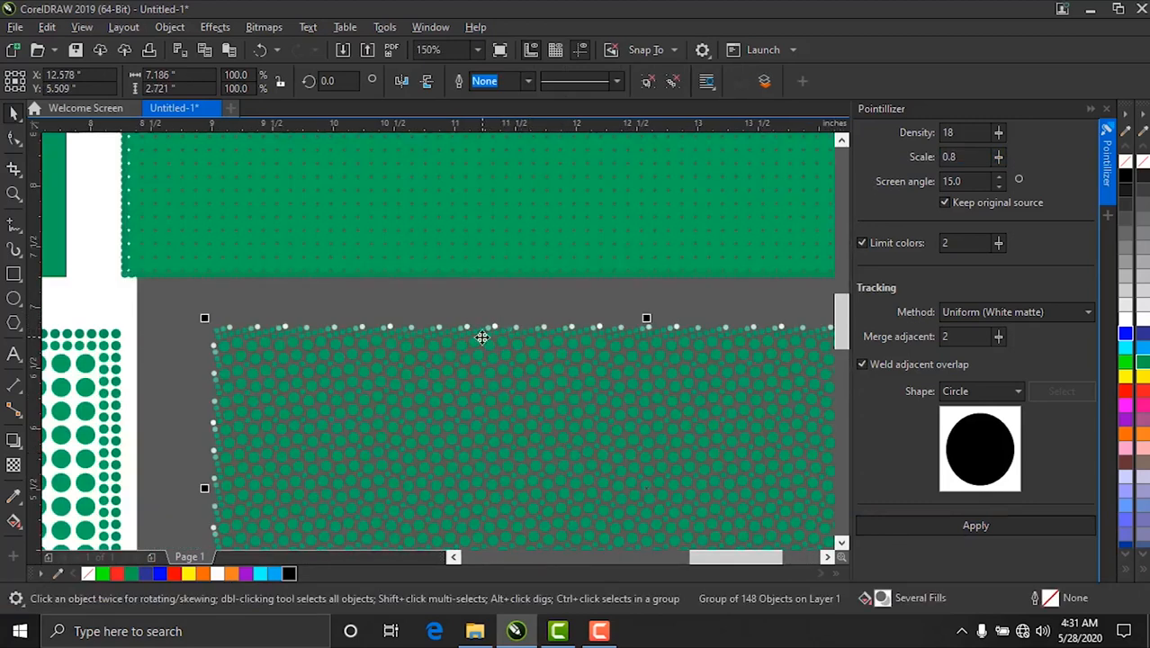
{"action": "scroll", "coordinate": [481, 336], "scroll_direction": "down", "scroll_amount": 2}
{"action": "scroll", "coordinate": [650, 451], "scroll_direction": "up", "scroll_amount": 2}
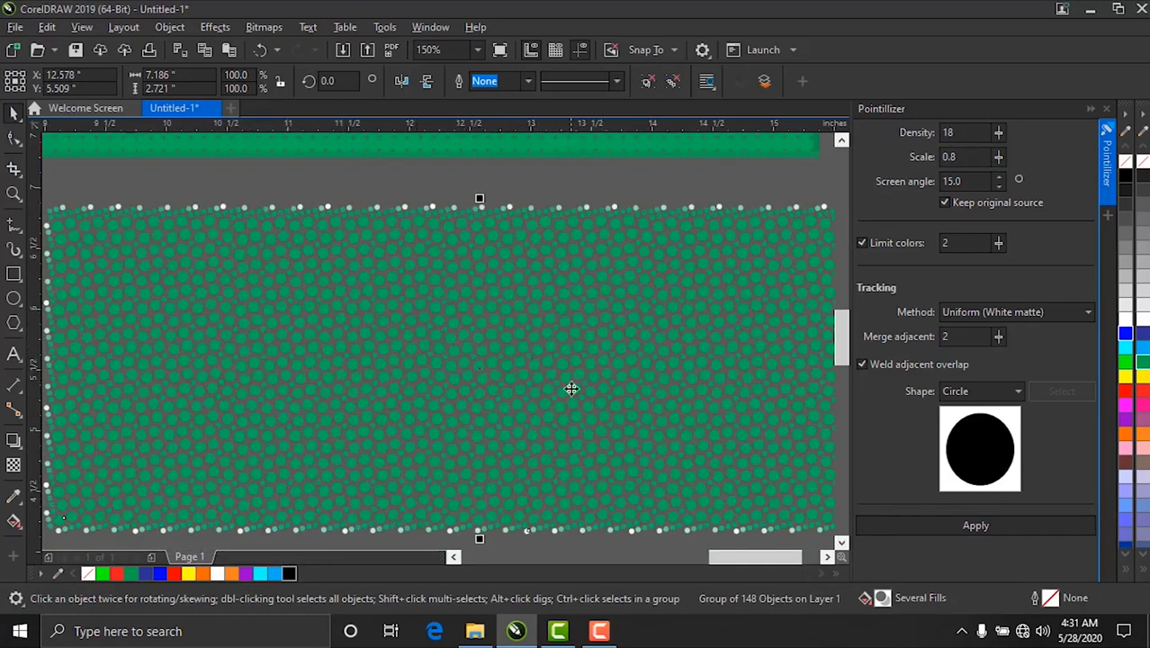
{"action": "scroll", "coordinate": [504, 367], "scroll_direction": "down", "scroll_amount": 2}
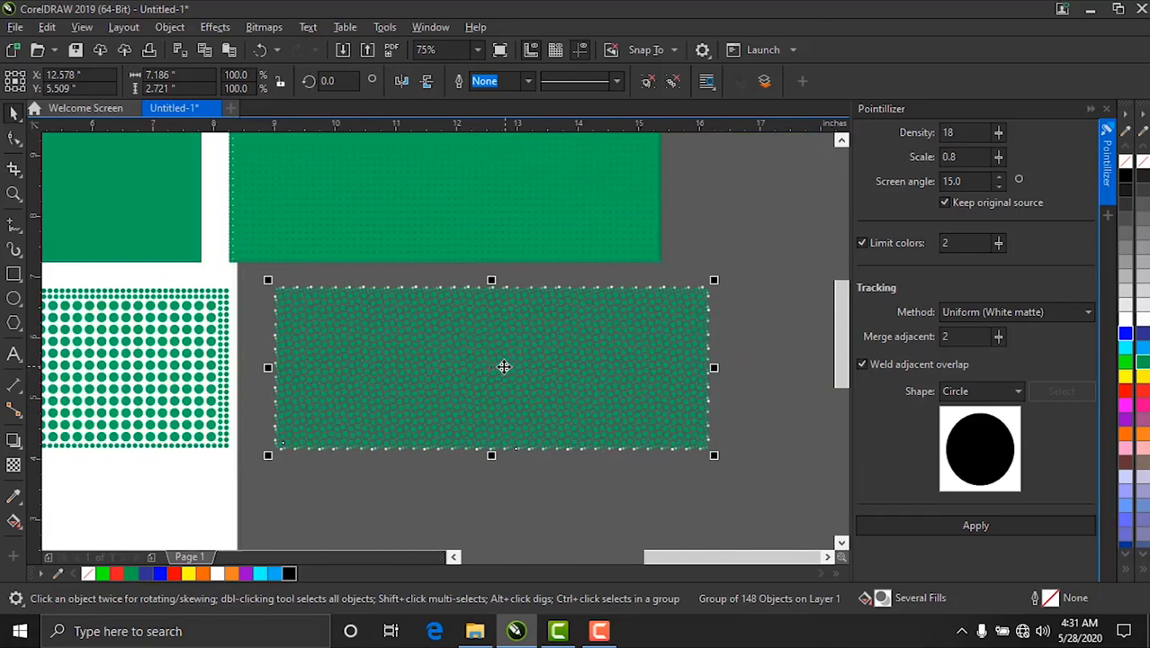
{"action": "scroll", "coordinate": [504, 367], "scroll_direction": "up", "scroll_amount": 2}
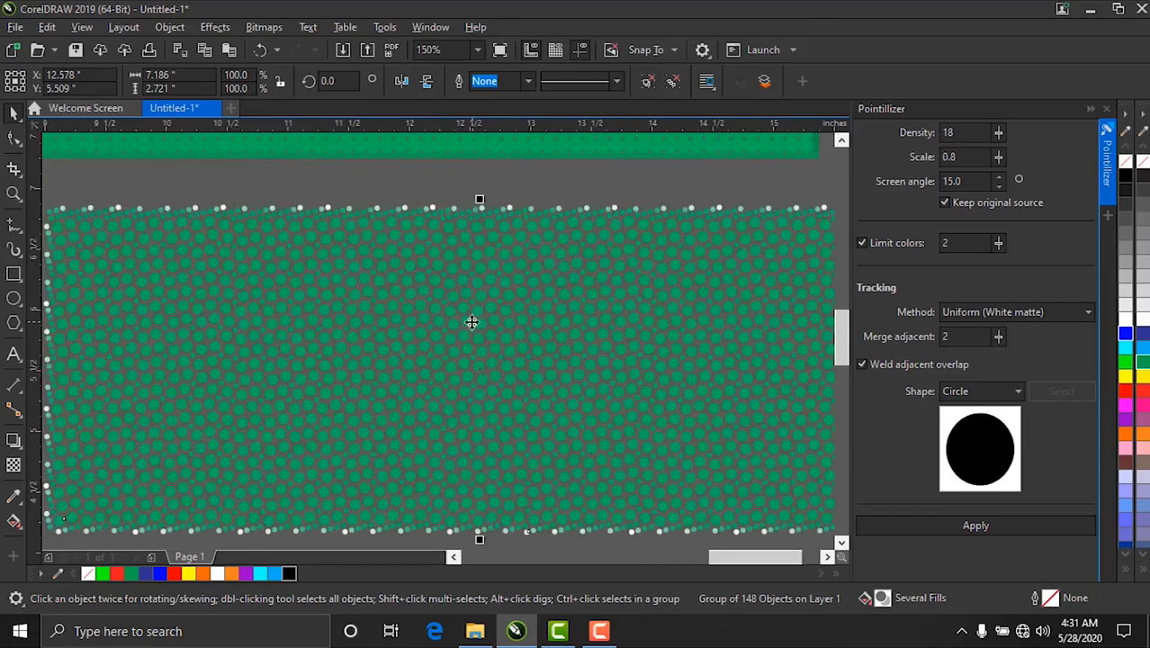
{"action": "scroll", "coordinate": [443, 315], "scroll_direction": "down", "scroll_amount": 4}
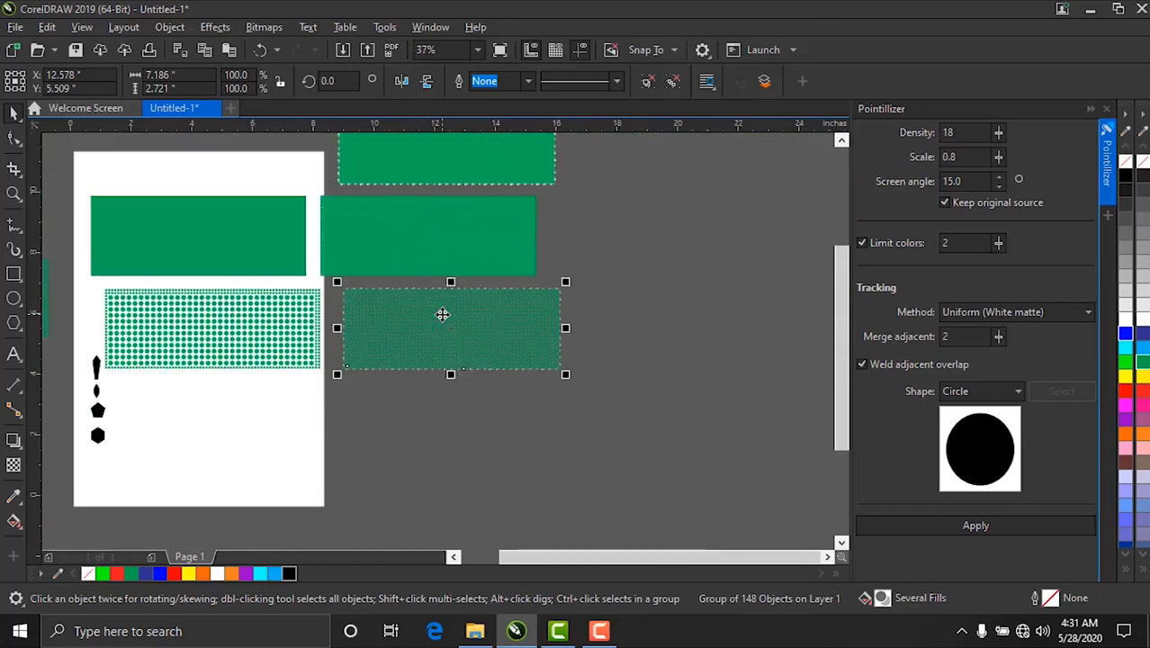
{"action": "scroll", "coordinate": [443, 315], "scroll_direction": "up", "scroll_amount": 2}
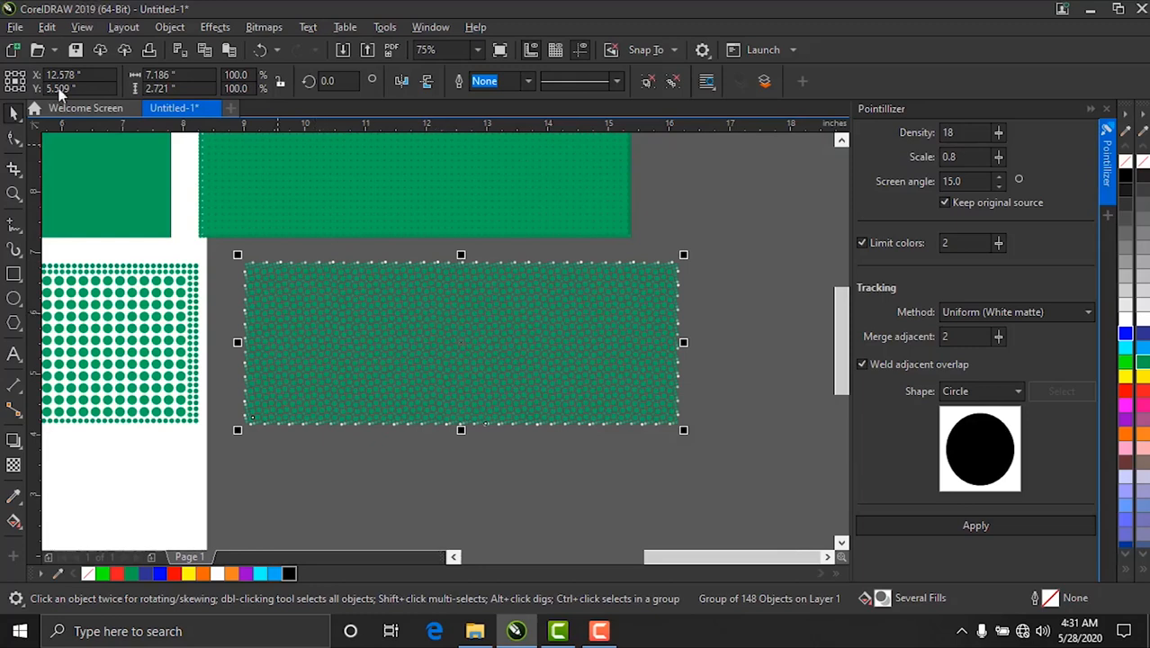
Step: Ungroup the angled scale 0.8 circle pattern and select a single light dot on its upper edge
{"action": "left_click", "coordinate": [141, 205]}
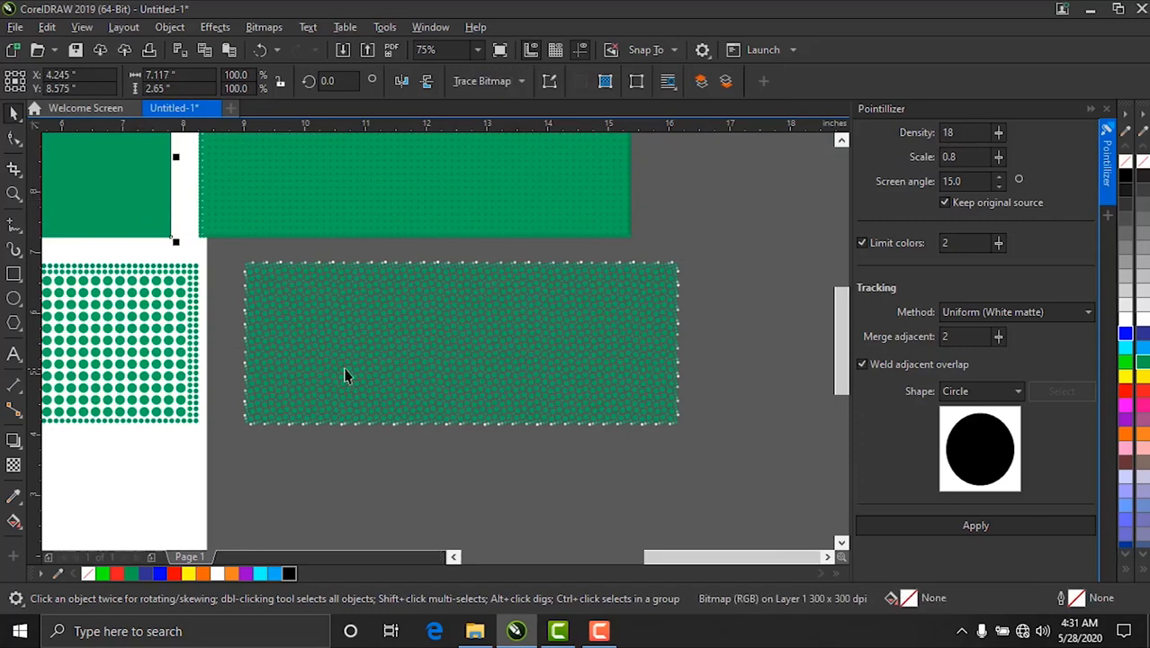
{"action": "left_click", "coordinate": [400, 340]}
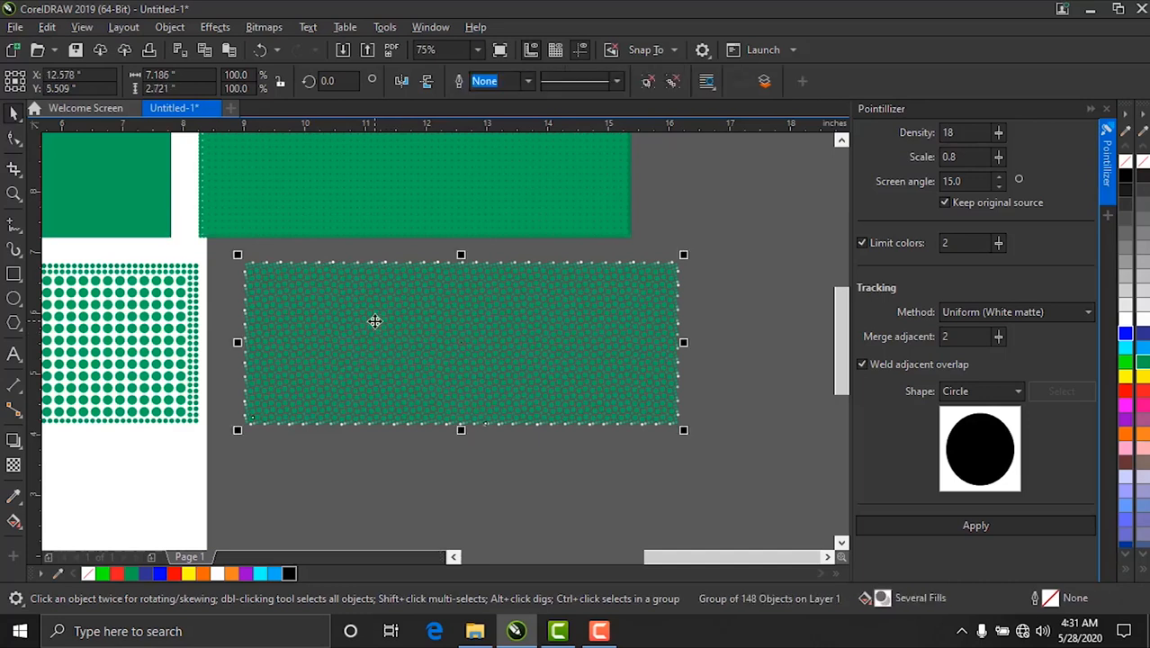
{"action": "left_click", "coordinate": [647, 83]}
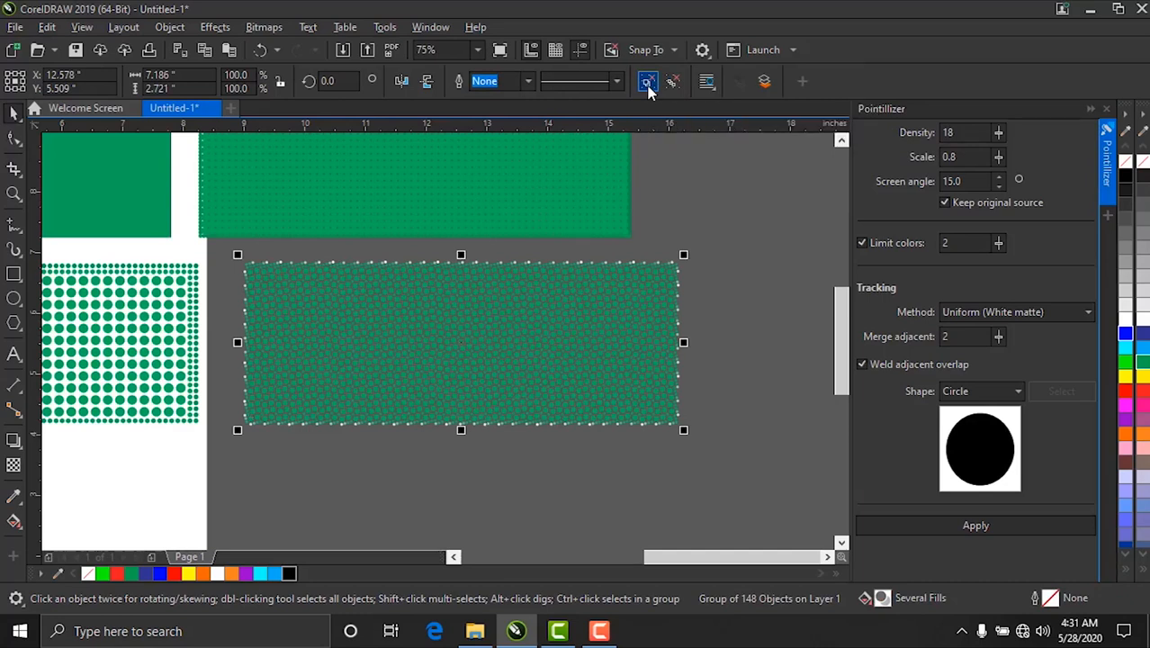
{"action": "left_click", "coordinate": [750, 275]}
{"action": "left_click", "coordinate": [578, 263]}
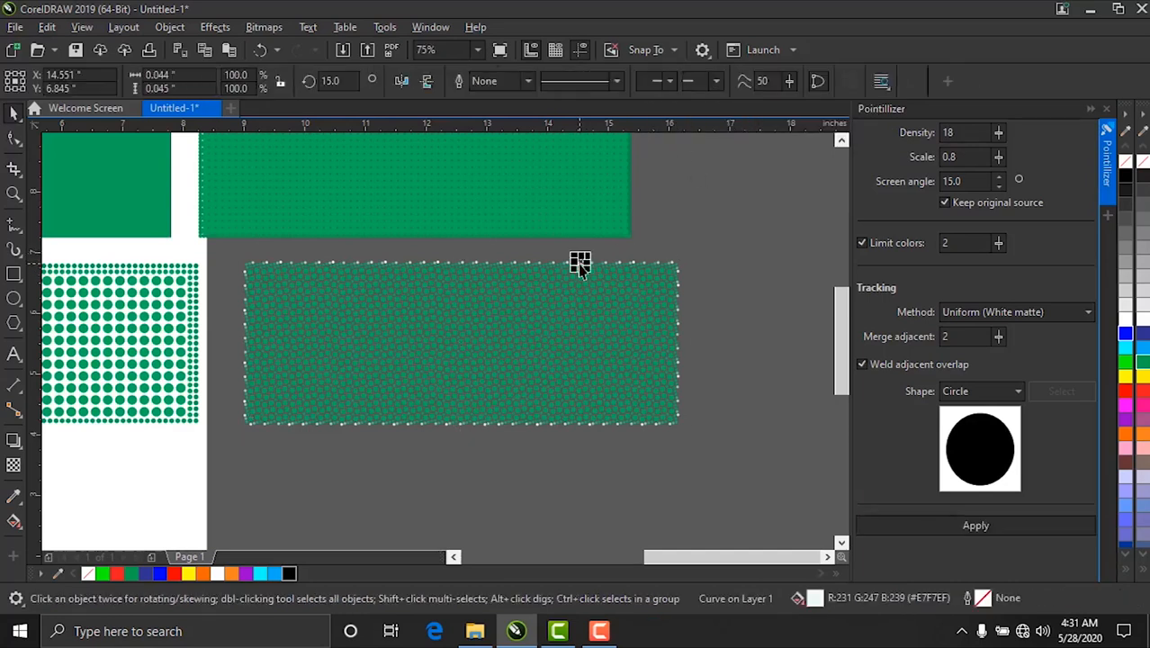
{"action": "scroll", "coordinate": [600, 273], "scroll_direction": "up", "scroll_amount": 3}
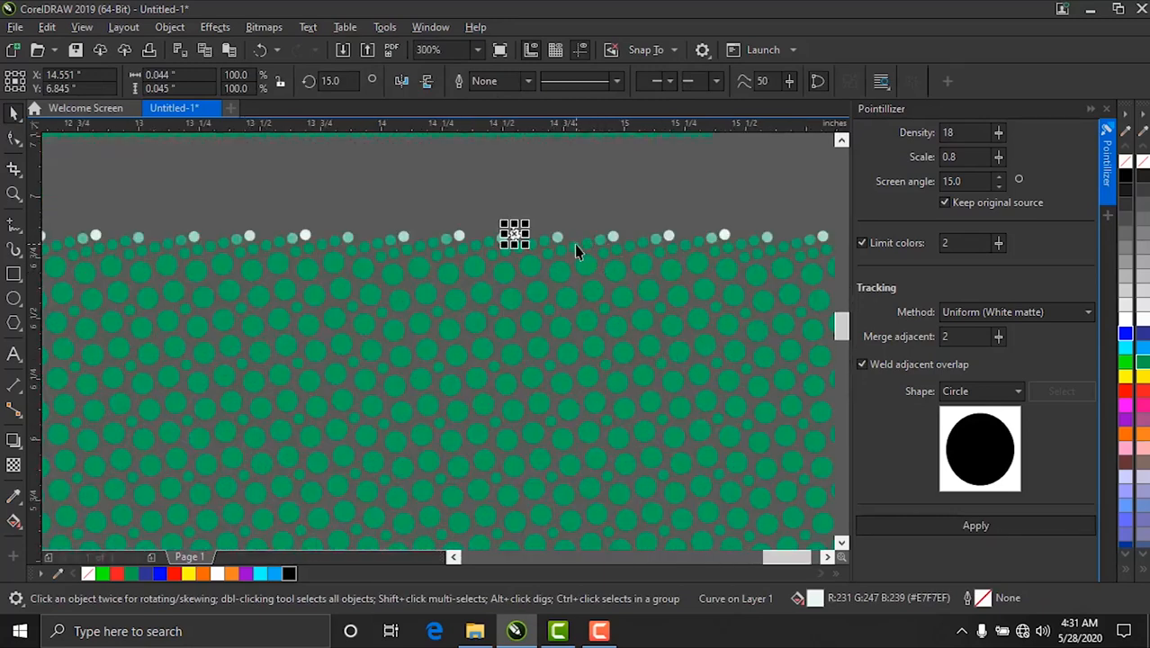
{"action": "left_click", "coordinate": [598, 239]}
Step: Select the combined green dots filling the ungrouped pattern and recolor them red (#FF0000)
{"action": "left_click", "coordinate": [580, 328]}
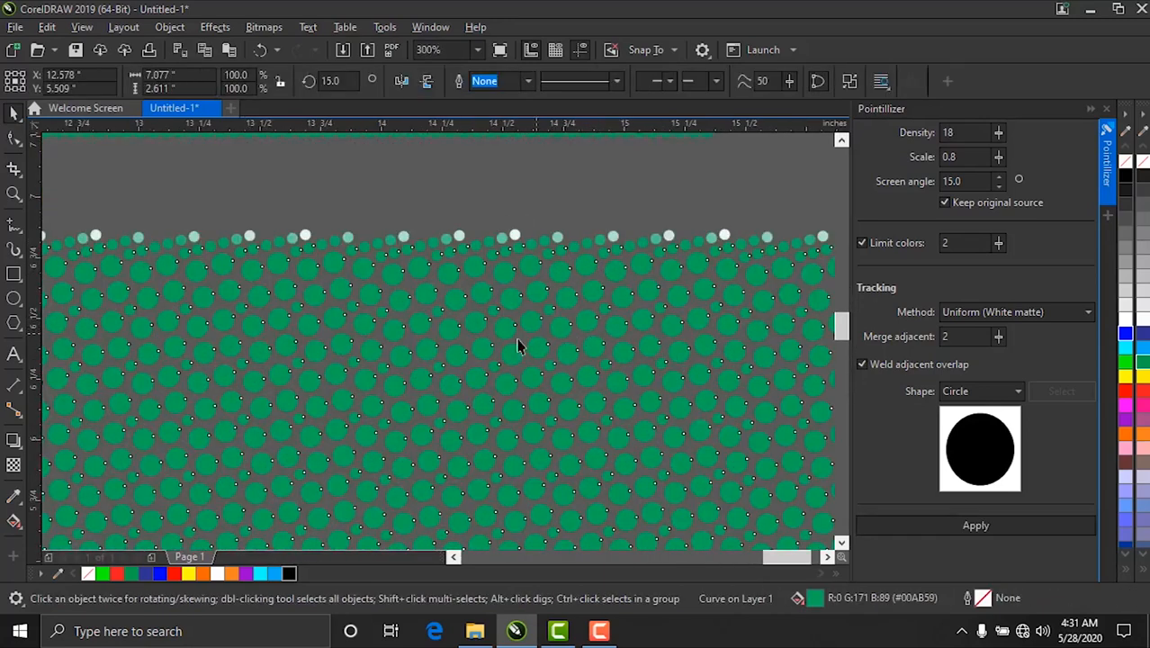
{"action": "scroll", "coordinate": [498, 312], "scroll_direction": "down", "scroll_amount": 4}
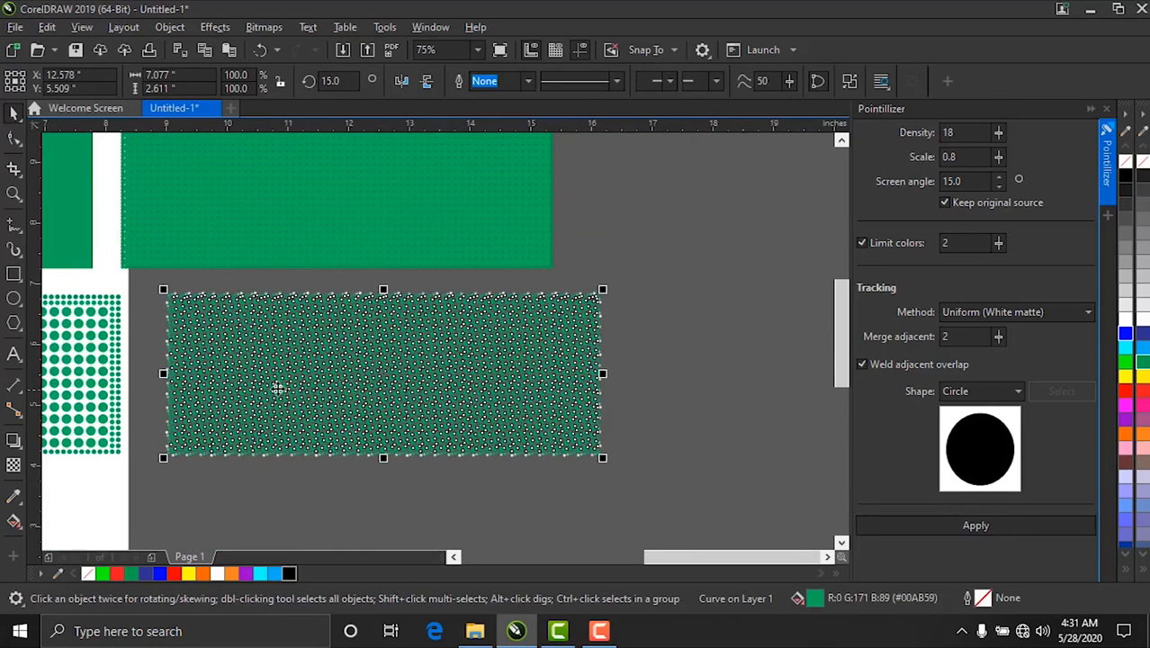
{"action": "scroll", "coordinate": [270, 386], "scroll_direction": "up", "scroll_amount": 2}
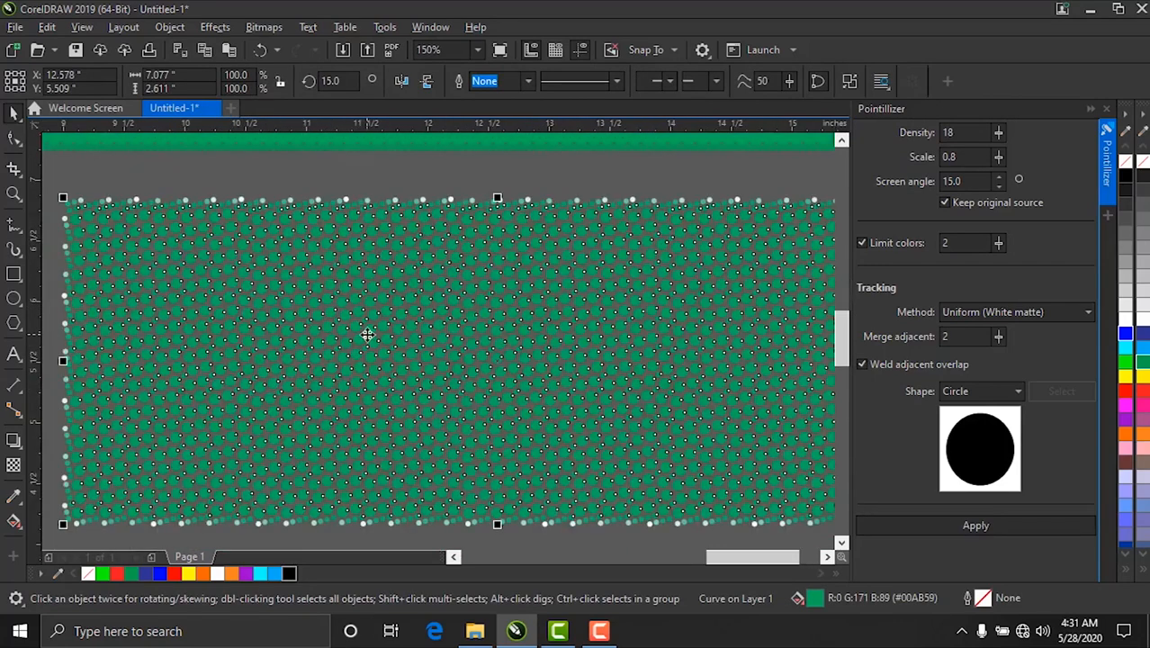
{"action": "left_click", "coordinate": [1125, 333]}
{"action": "left_click", "coordinate": [1124, 390]}
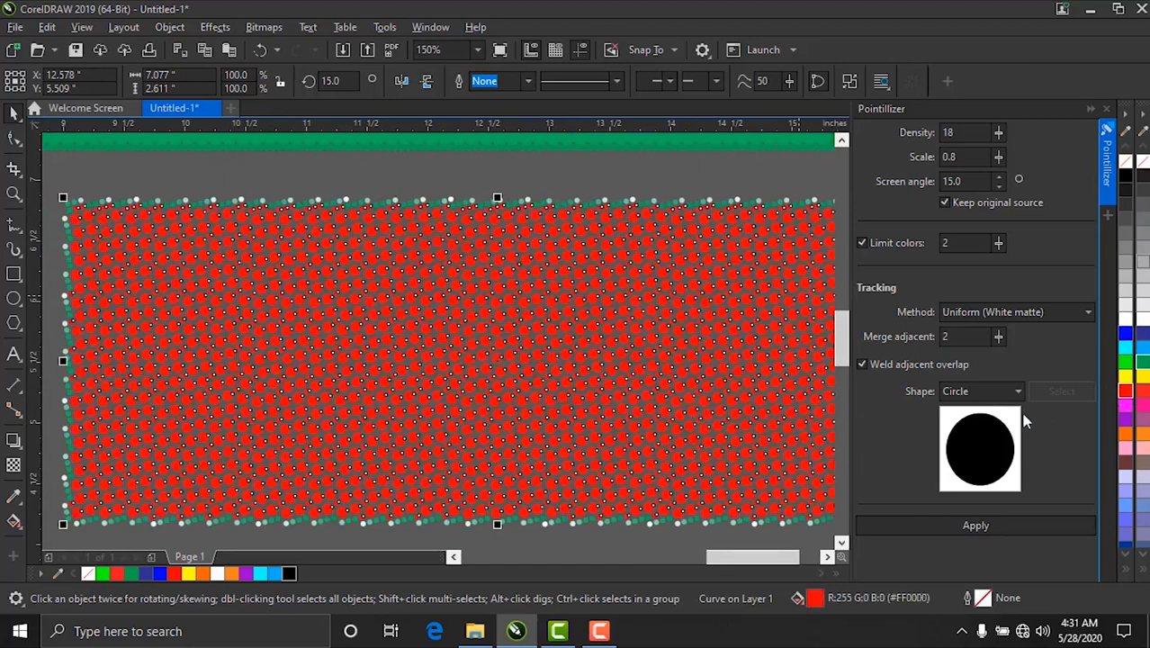
Step: Select one set of small green dots along the pattern's edge and fill it with blue (#0000FF)
{"action": "left_click", "coordinate": [383, 212]}
{"action": "scroll", "coordinate": [382, 211], "scroll_direction": "up", "scroll_amount": 2}
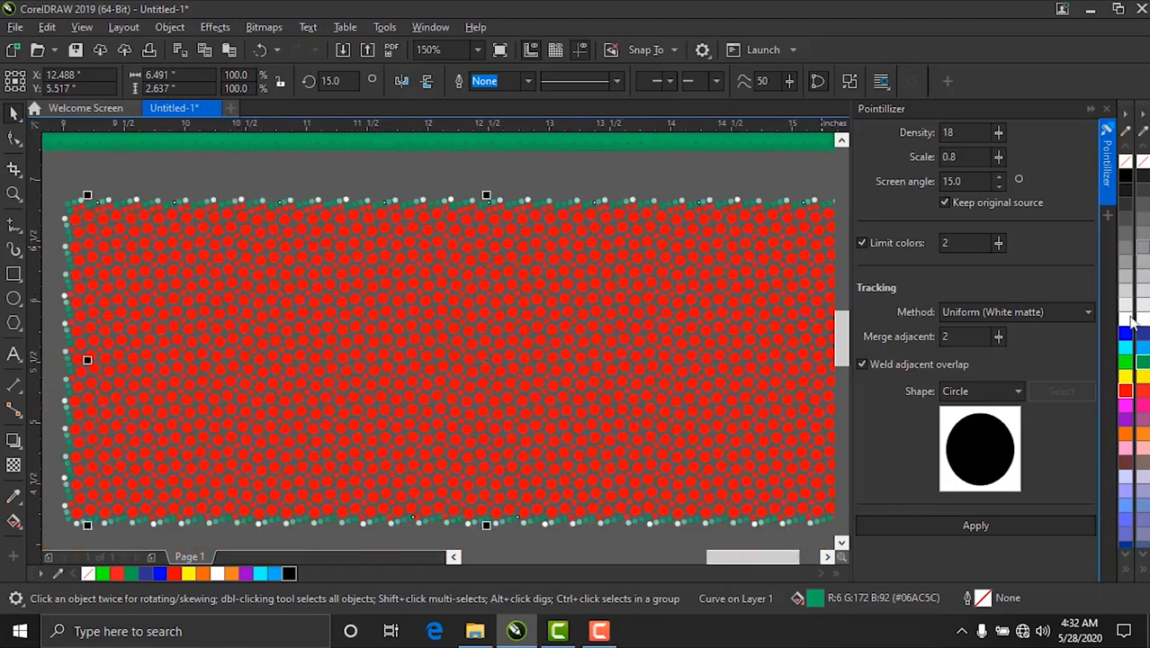
{"action": "left_click", "coordinate": [1126, 337]}
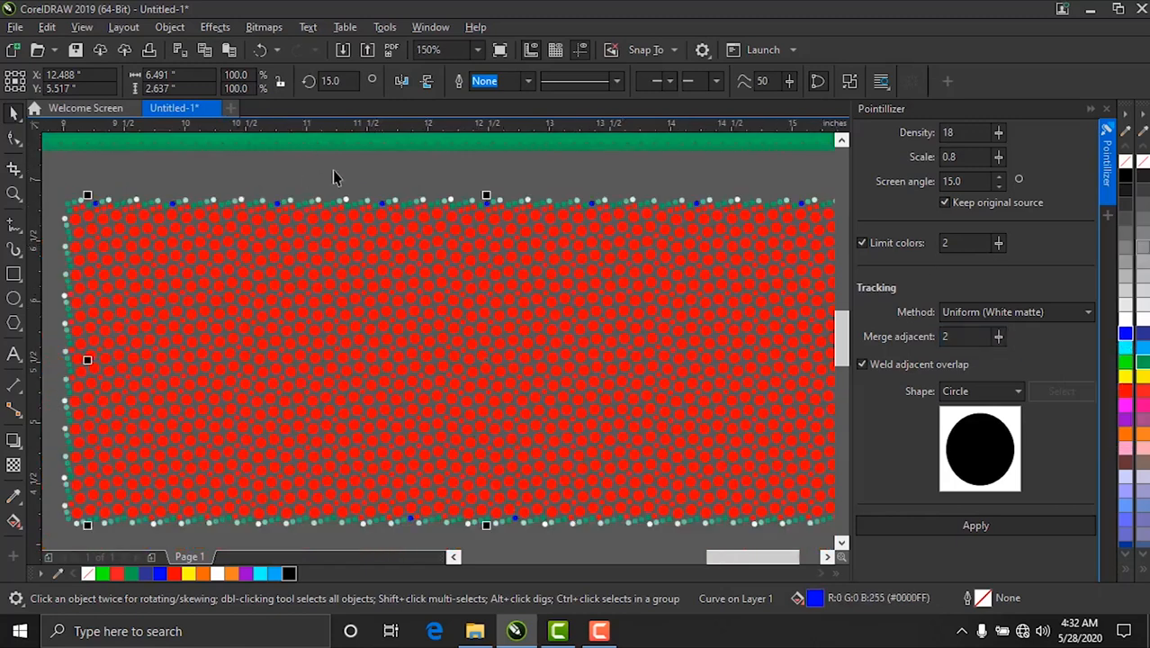
Step: Fill another set of small edge dots with bright green (#00FF00) and check the recolored pattern
{"action": "left_click", "coordinate": [354, 206]}
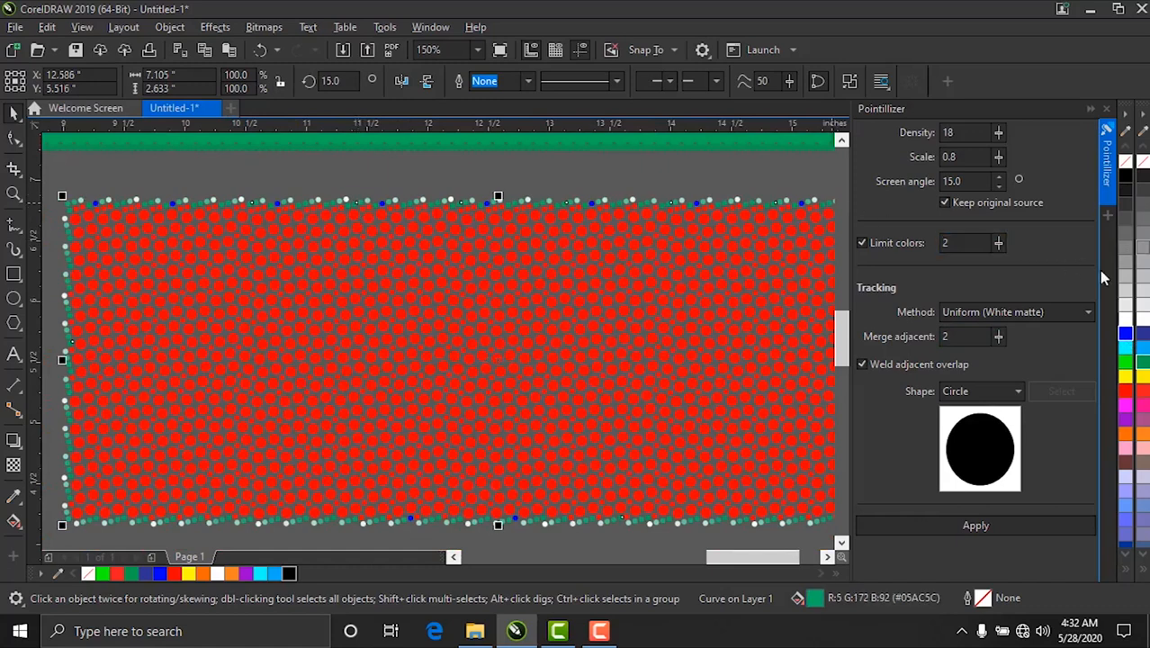
{"action": "left_click", "coordinate": [1124, 363]}
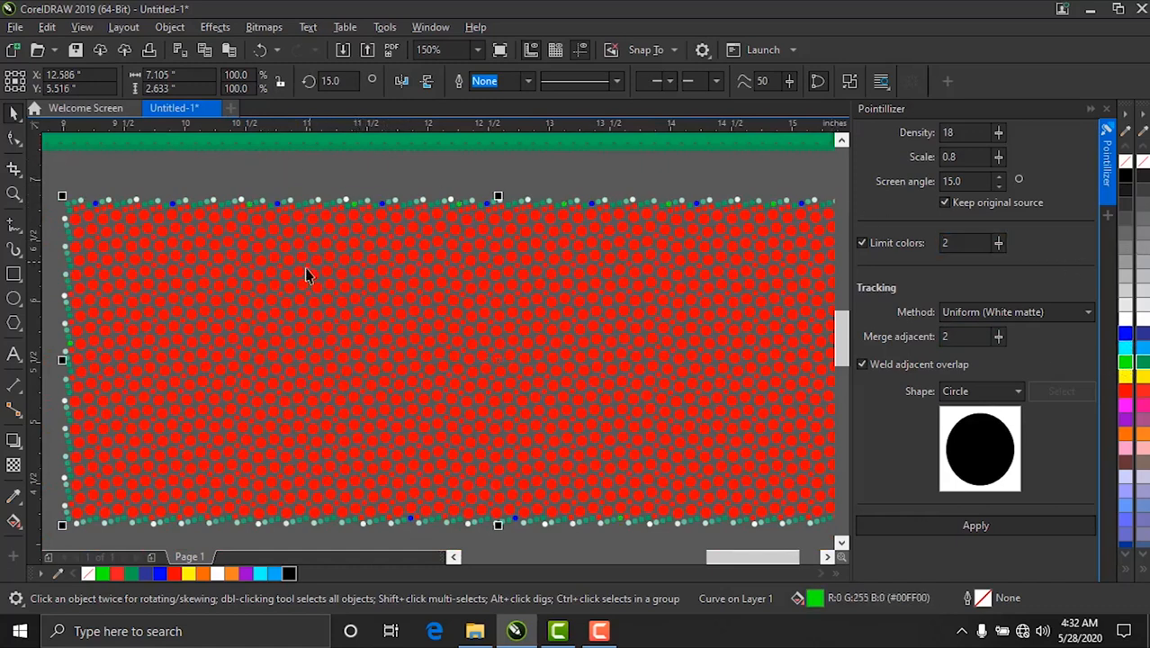
{"action": "scroll", "coordinate": [281, 204], "scroll_direction": "down", "scroll_amount": 2}
{"action": "scroll", "coordinate": [436, 322], "scroll_direction": "up", "scroll_amount": 2}
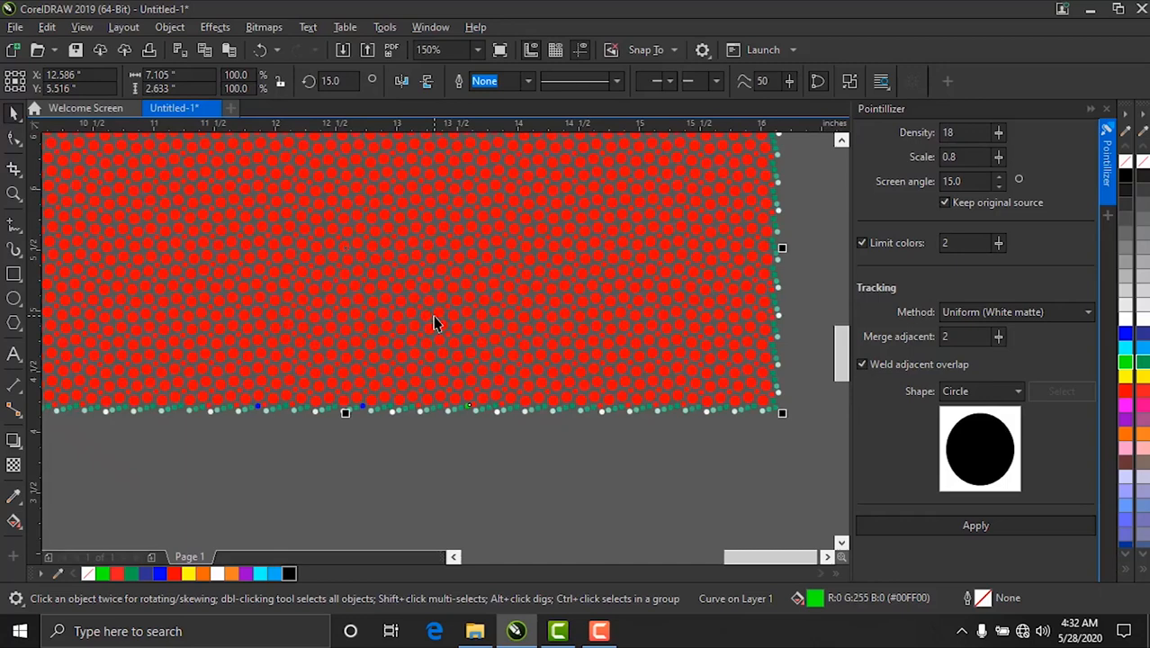
Step: Select the combined red dots filling the pattern and recolor them orange (#FF6600)
{"action": "left_click", "coordinate": [421, 263]}
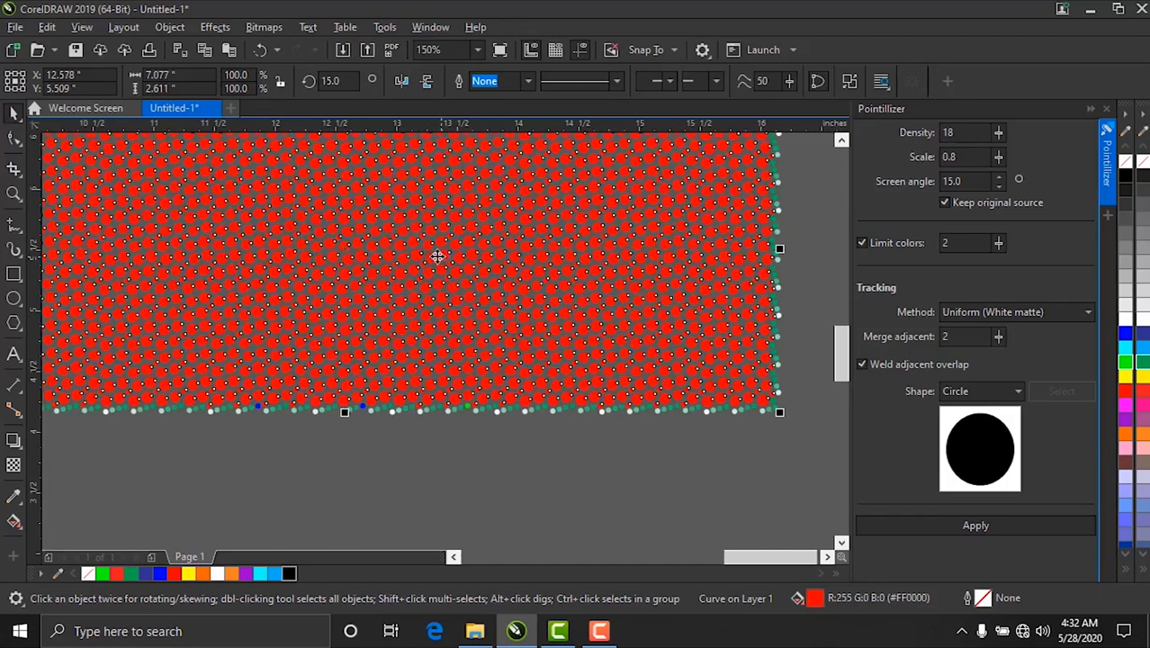
{"action": "left_click", "coordinate": [1124, 433]}
{"action": "scroll", "coordinate": [488, 297], "scroll_direction": "down", "scroll_amount": 3}
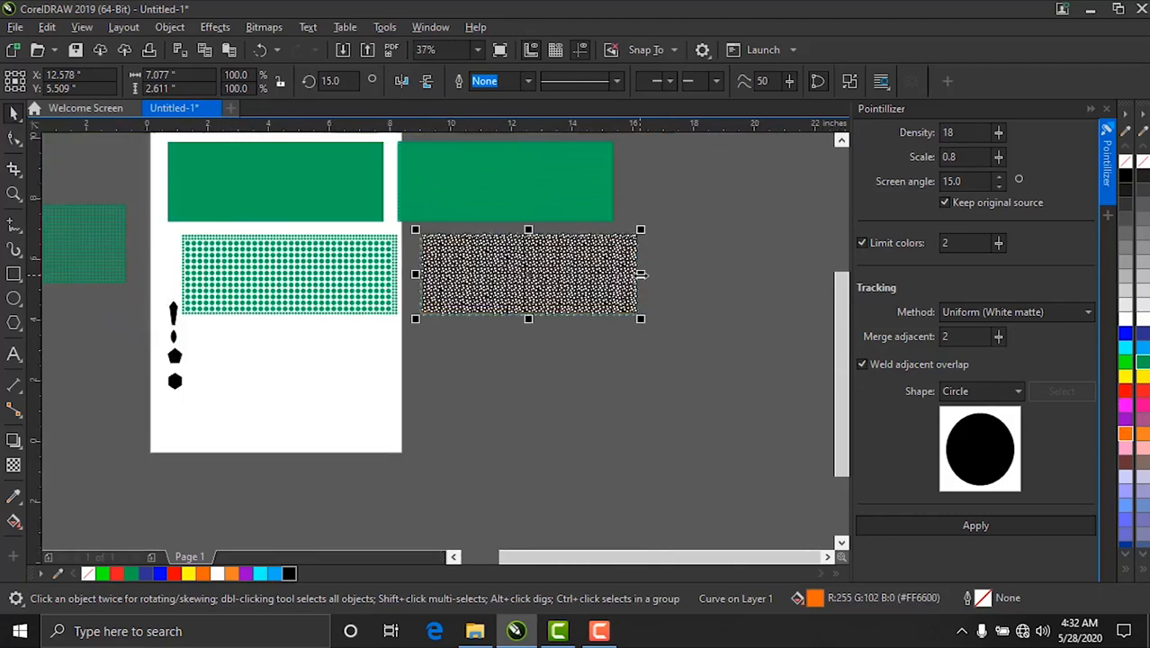
Step: Move the whole orange pattern onto the page below the green dot pattern and narrow it to about 6.45 in wide
{"action": "left_click_drag", "start_coordinate": [686, 225], "coordinate": [392, 349]}
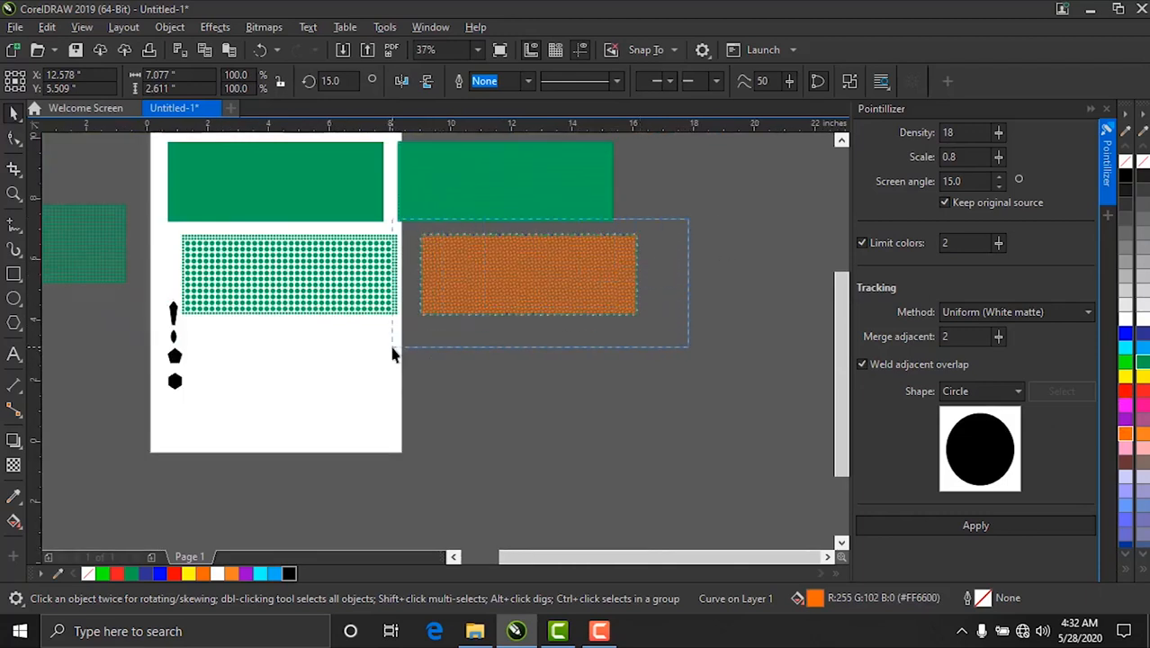
{"action": "left_click_drag", "start_coordinate": [501, 278], "coordinate": [284, 389]}
{"action": "scroll", "coordinate": [270, 372], "scroll_direction": "up", "scroll_amount": 2}
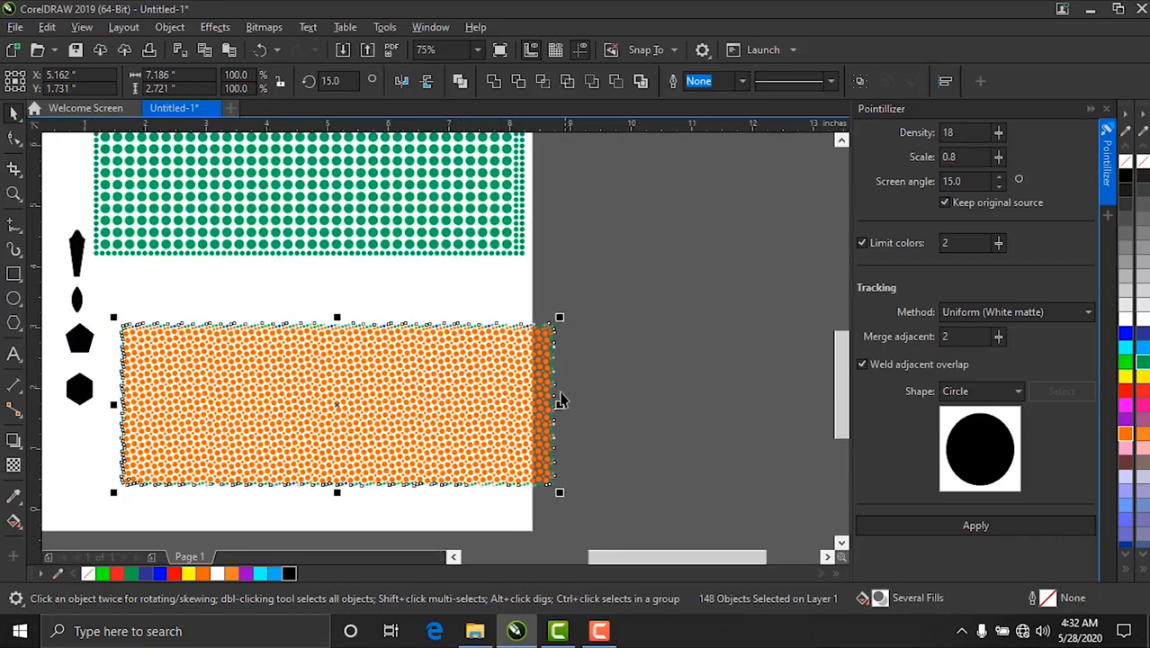
{"action": "left_click_drag", "start_coordinate": [560, 404], "coordinate": [515, 404]}
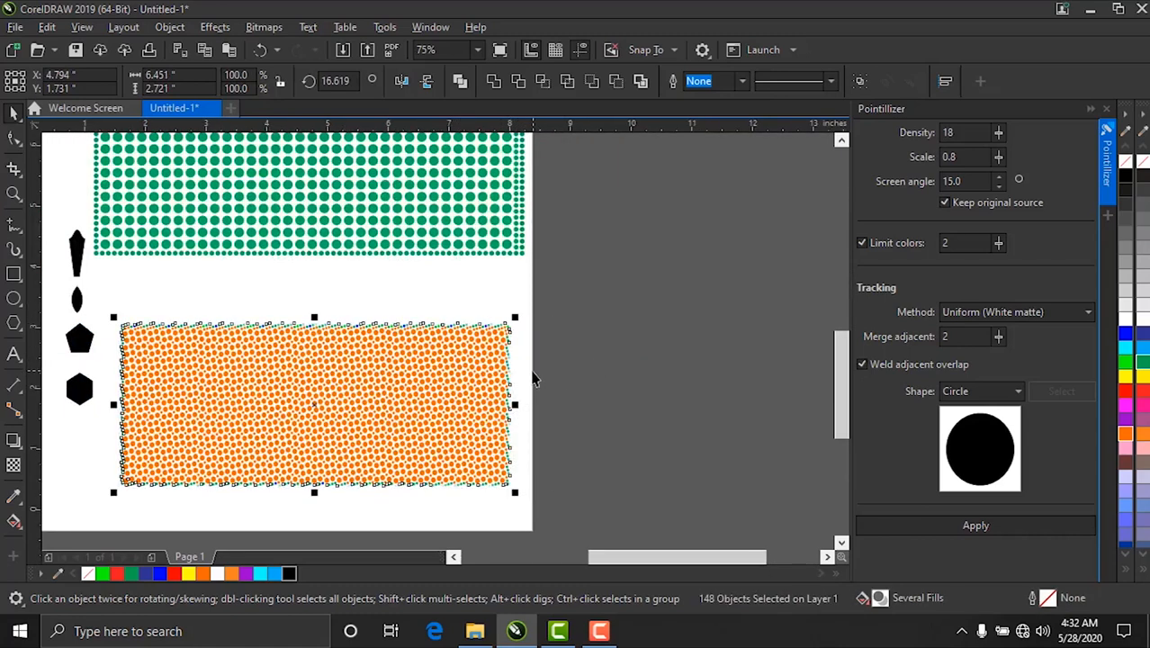
{"action": "left_click", "coordinate": [527, 378]}
{"action": "scroll", "coordinate": [216, 377], "scroll_direction": "up", "scroll_amount": 2}
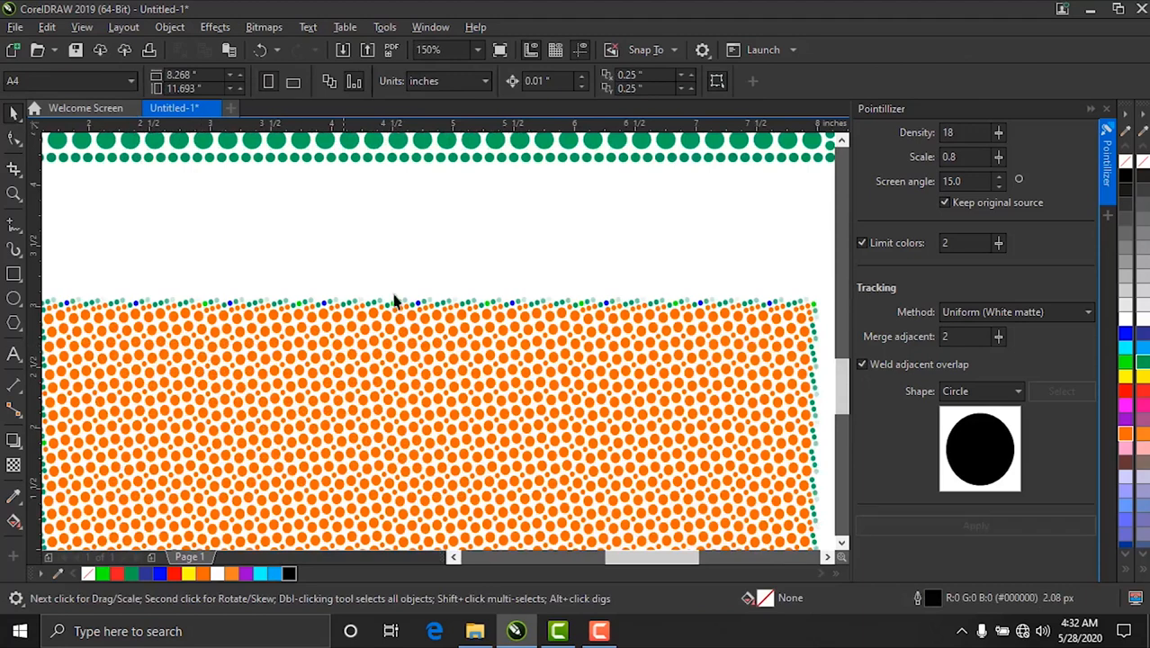
{"action": "scroll", "coordinate": [388, 331], "scroll_direction": "down", "scroll_amount": 2}
{"action": "scroll", "coordinate": [402, 321], "scroll_direction": "up", "scroll_amount": 4}
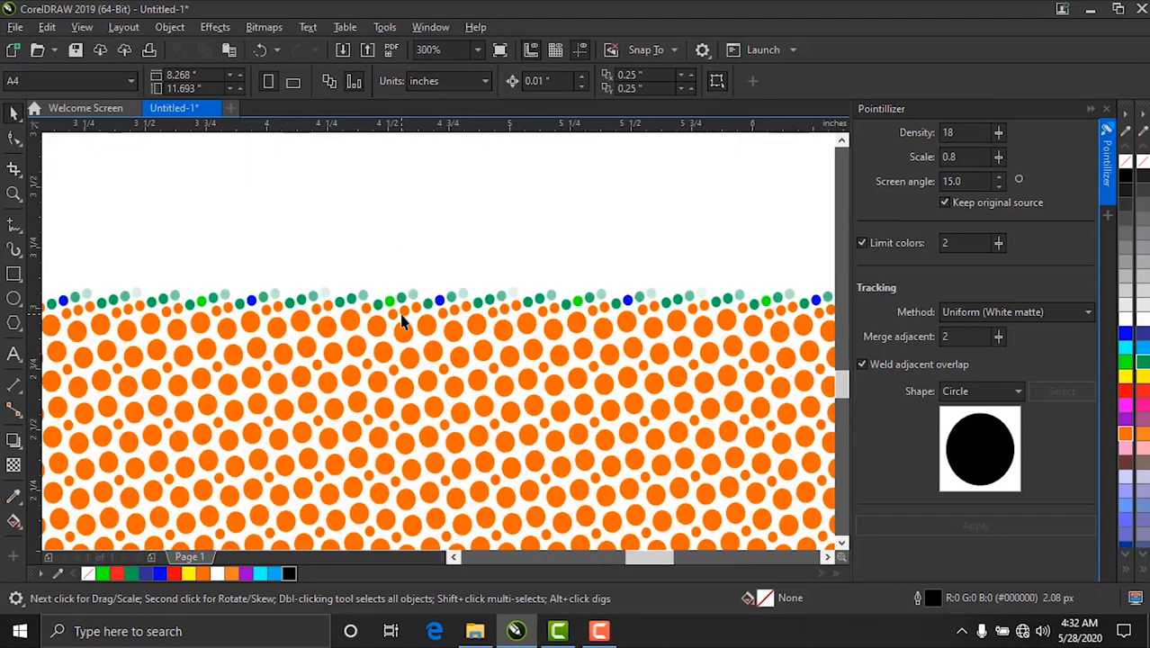
{"action": "scroll", "coordinate": [349, 349], "scroll_direction": "down", "scroll_amount": 6}
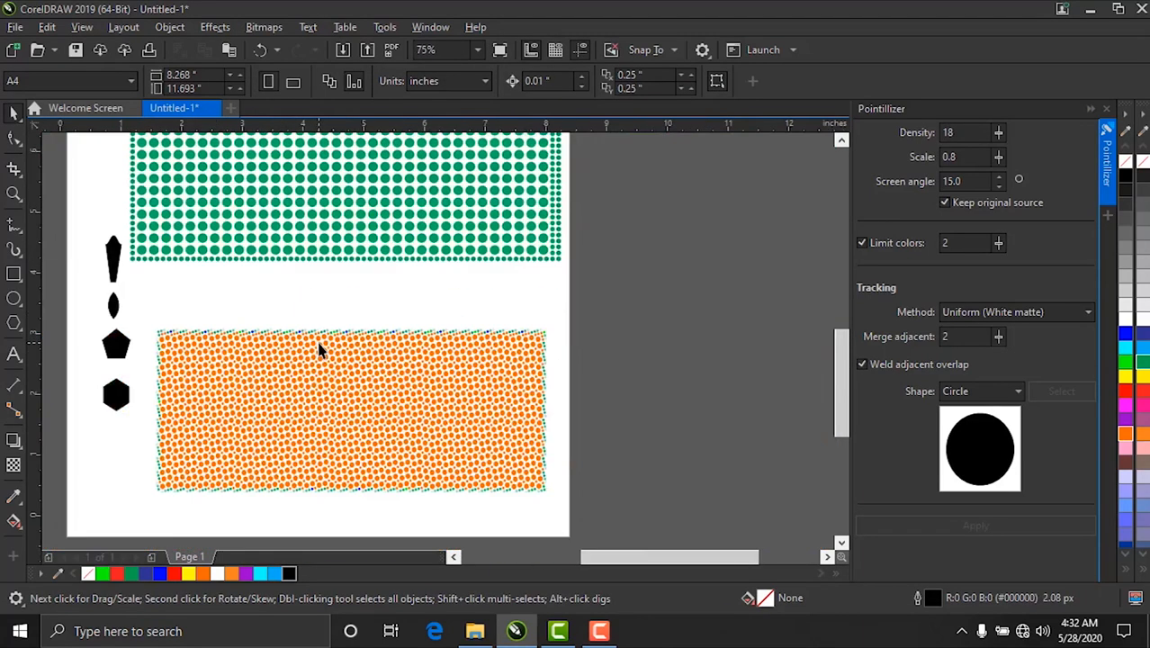
Step: Apply the Pointillizer effect to the solid green bitmap on the page with the color limit set to 8
{"action": "scroll", "coordinate": [360, 290], "scroll_direction": "down", "scroll_amount": 1}
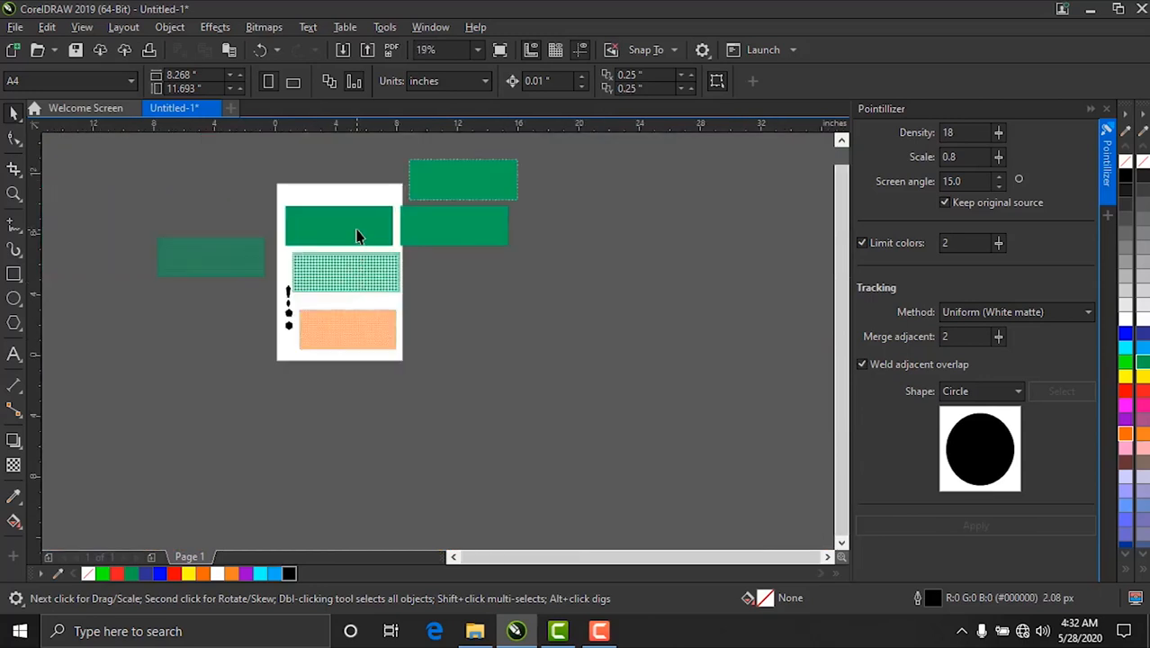
{"action": "scroll", "coordinate": [355, 234], "scroll_direction": "up", "scroll_amount": 1}
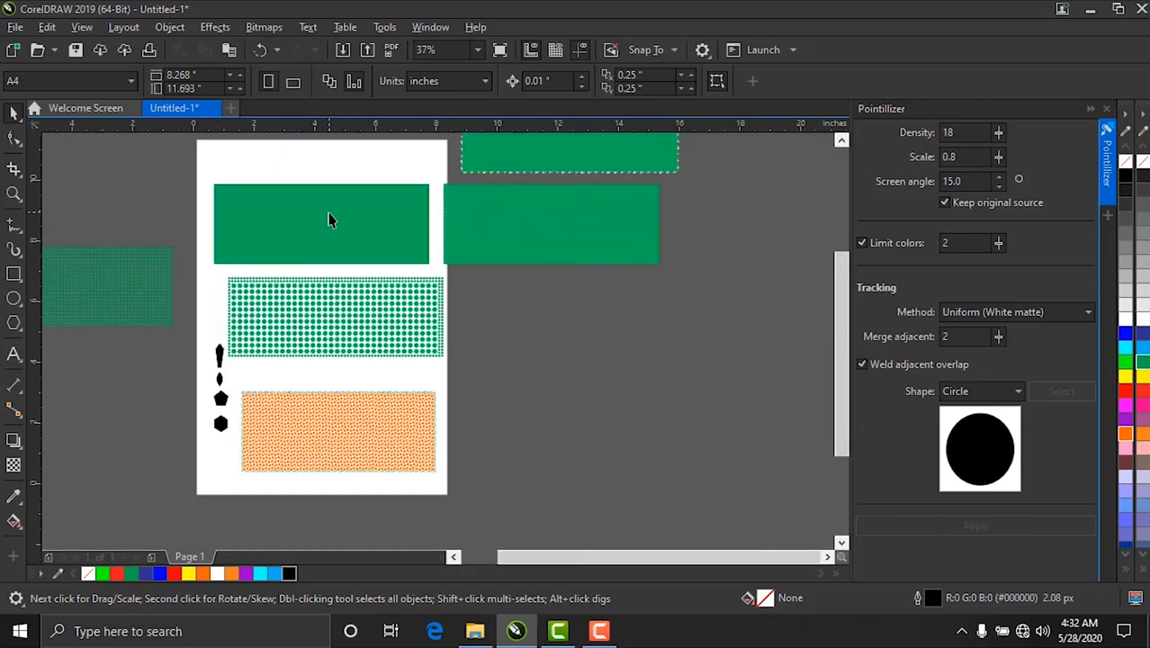
{"action": "left_click", "coordinate": [329, 221]}
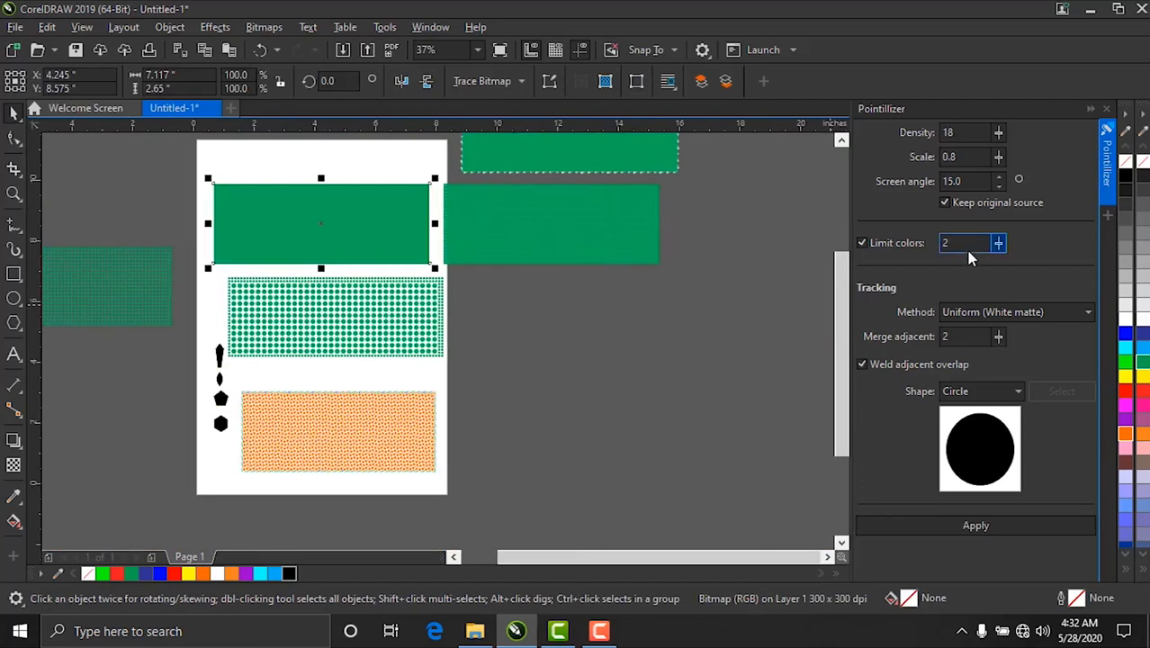
{"action": "left_click_drag", "start_coordinate": [957, 243], "coordinate": [920, 252]}
{"action": "type", "text": "8"}
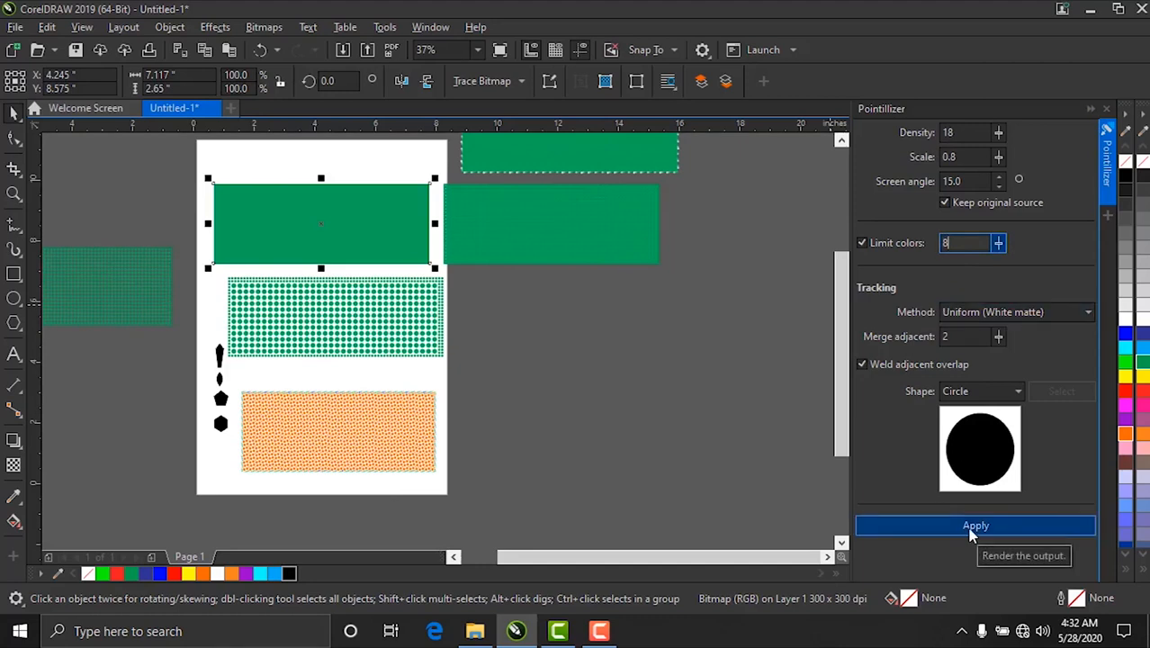
{"action": "left_click", "coordinate": [970, 530]}
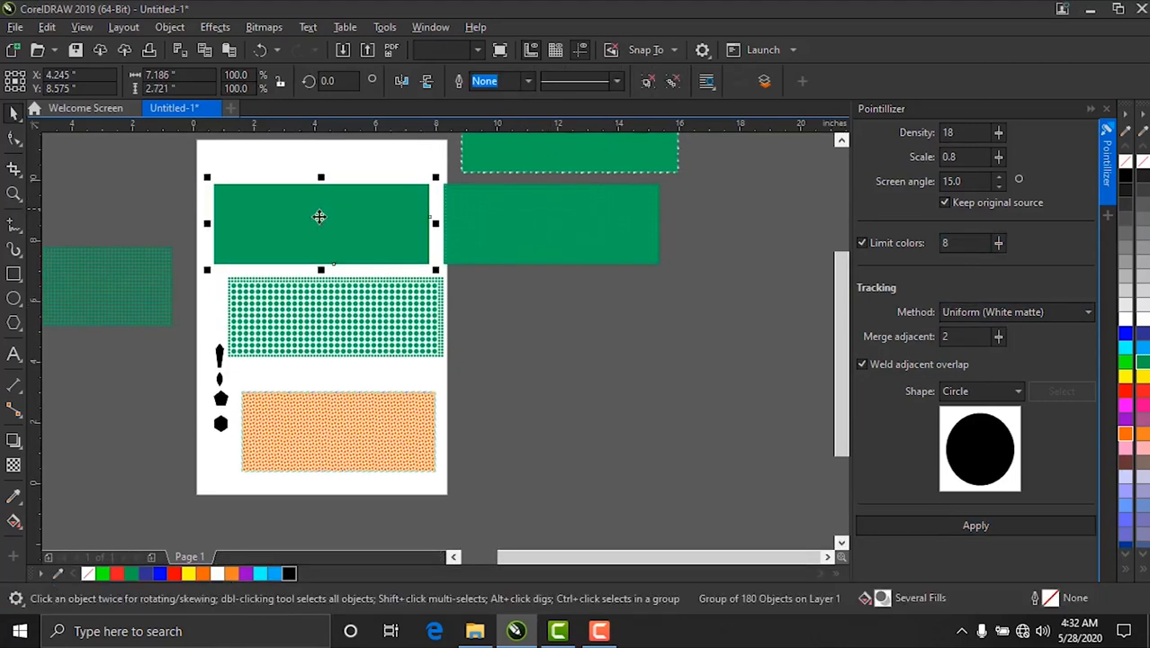
Step: Move the new green dot pattern off the page to its right side and inspect its dots up close
{"action": "left_click_drag", "start_coordinate": [285, 226], "coordinate": [579, 315]}
{"action": "scroll", "coordinate": [606, 329], "scroll_direction": "up", "scroll_amount": 5}
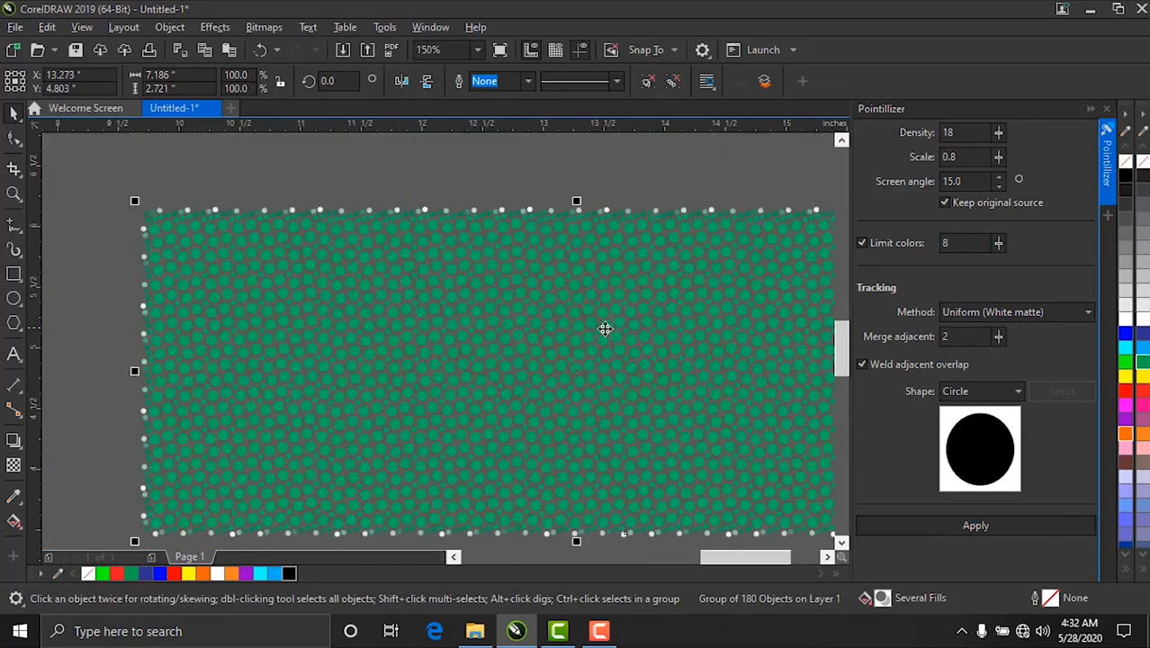
{"action": "scroll", "coordinate": [415, 298], "scroll_direction": "down", "scroll_amount": 3}
{"action": "scroll", "coordinate": [454, 268], "scroll_direction": "up", "scroll_amount": 3}
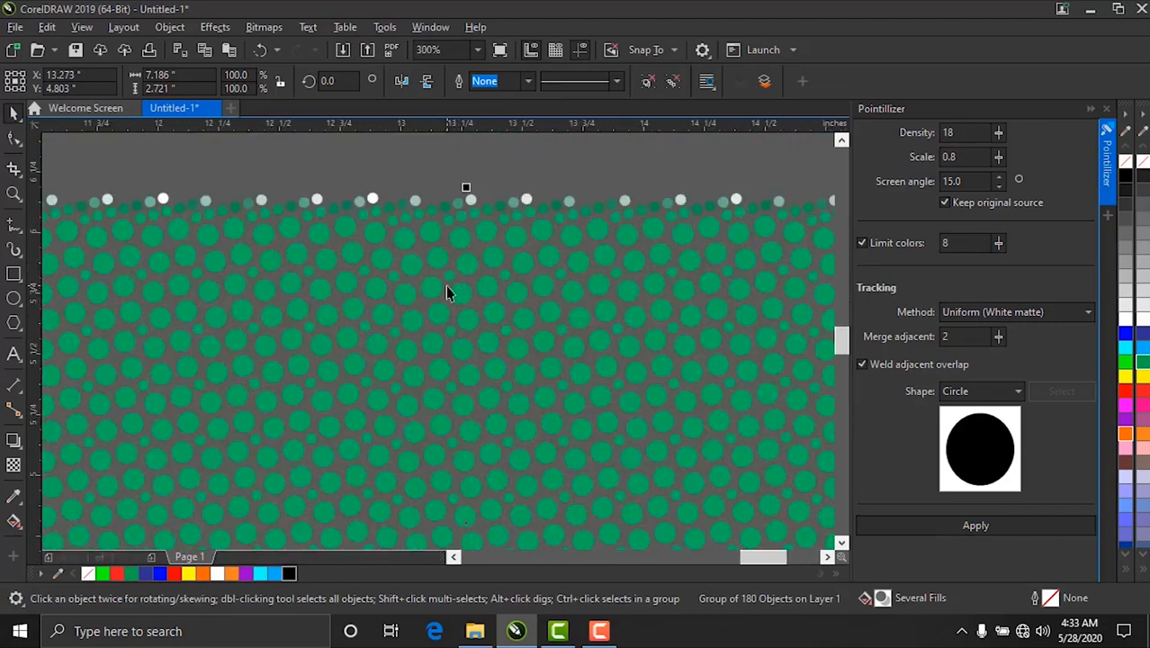
{"action": "scroll", "coordinate": [424, 343], "scroll_direction": "down", "scroll_amount": 1}
{"action": "scroll", "coordinate": [424, 343], "scroll_direction": "down", "scroll_amount": 1}
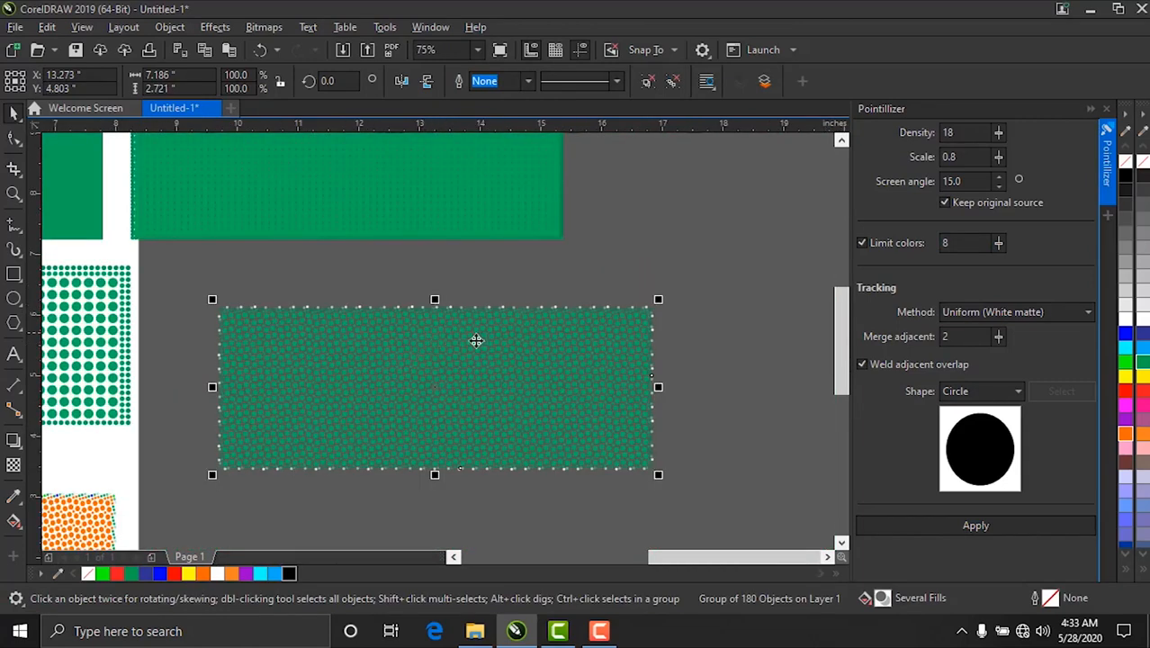
{"action": "scroll", "coordinate": [428, 387], "scroll_direction": "up", "scroll_amount": 2}
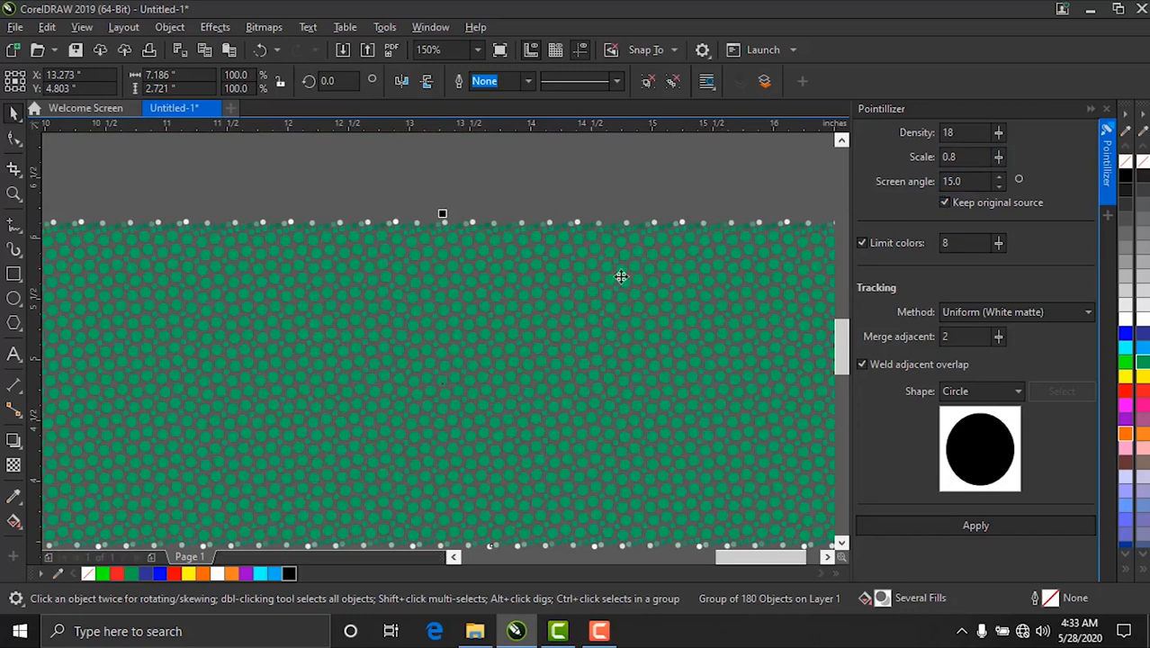
{"action": "scroll", "coordinate": [459, 245], "scroll_direction": "down", "scroll_amount": 1}
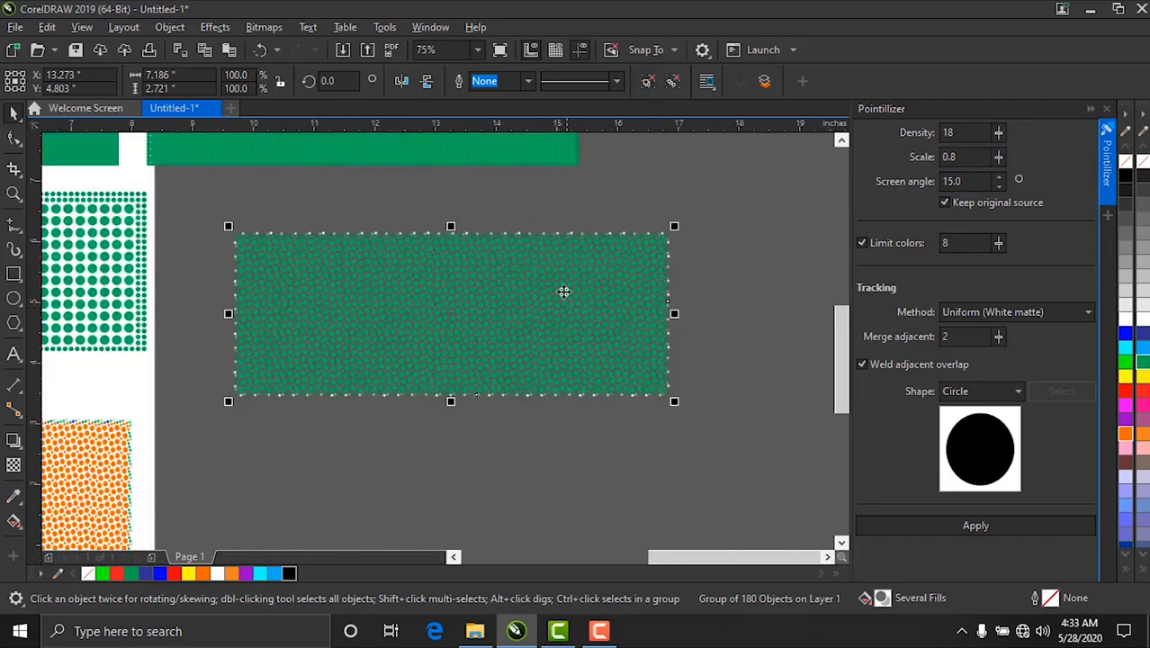
Step: Ungroup the new dot pattern and recolor its main filling dots cyan (C:100 M:0 Y:0 K:0)
{"action": "left_click", "coordinate": [647, 82]}
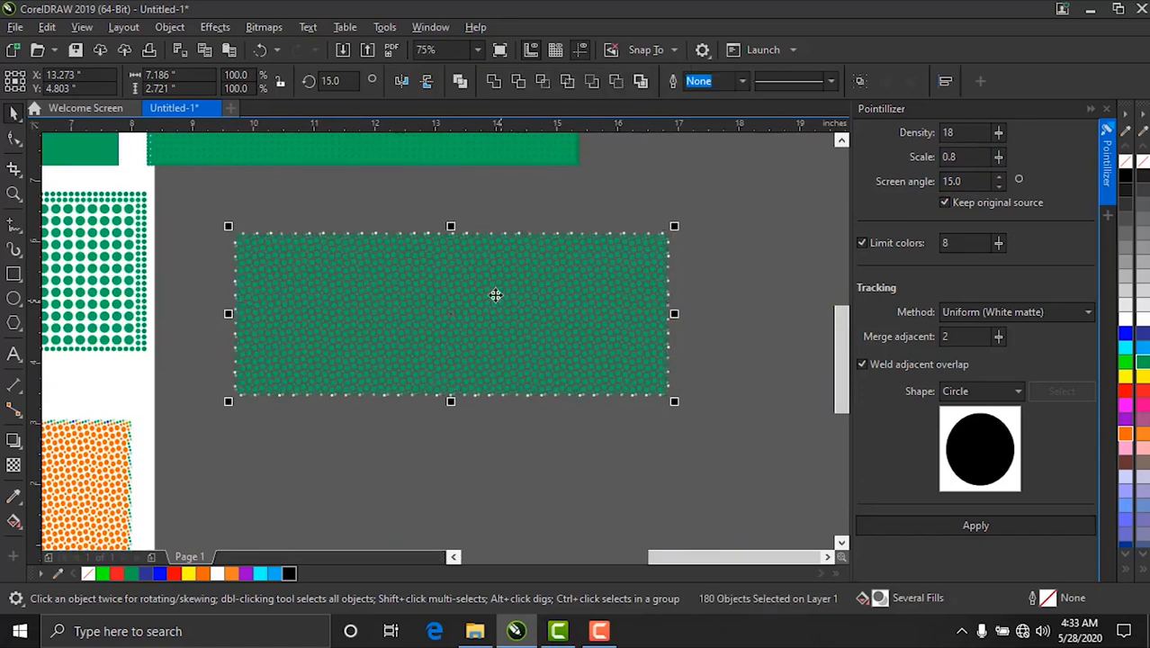
{"action": "key", "text": "Escape"}
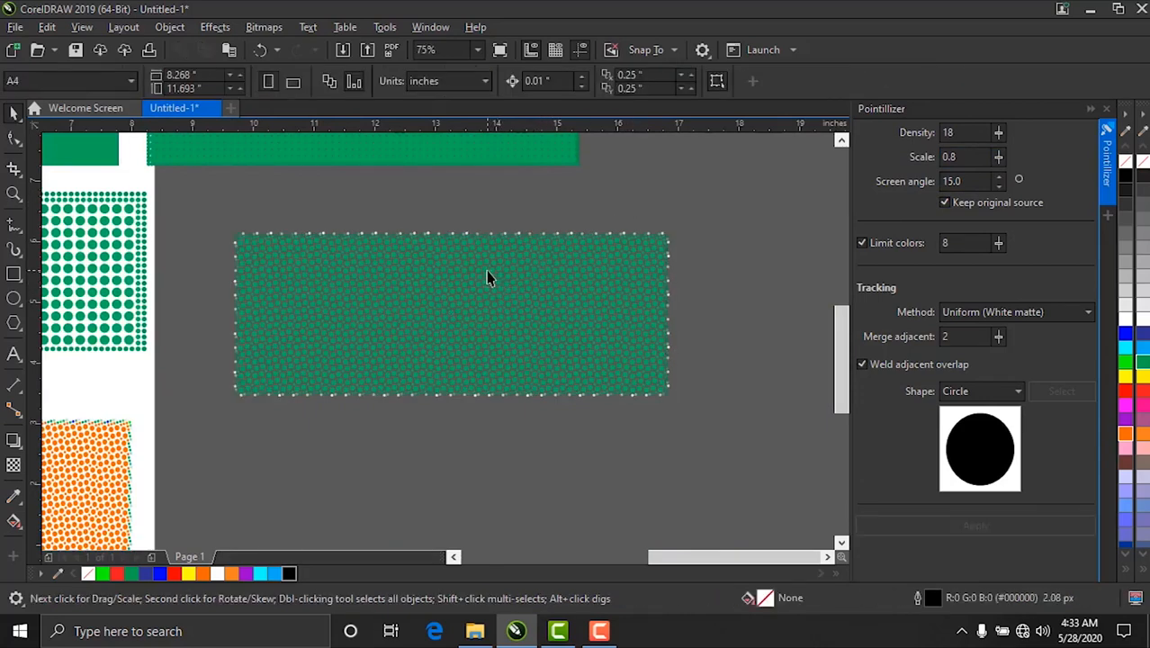
{"action": "left_click", "coordinate": [486, 277]}
{"action": "scroll", "coordinate": [485, 277], "scroll_direction": "up", "scroll_amount": 2}
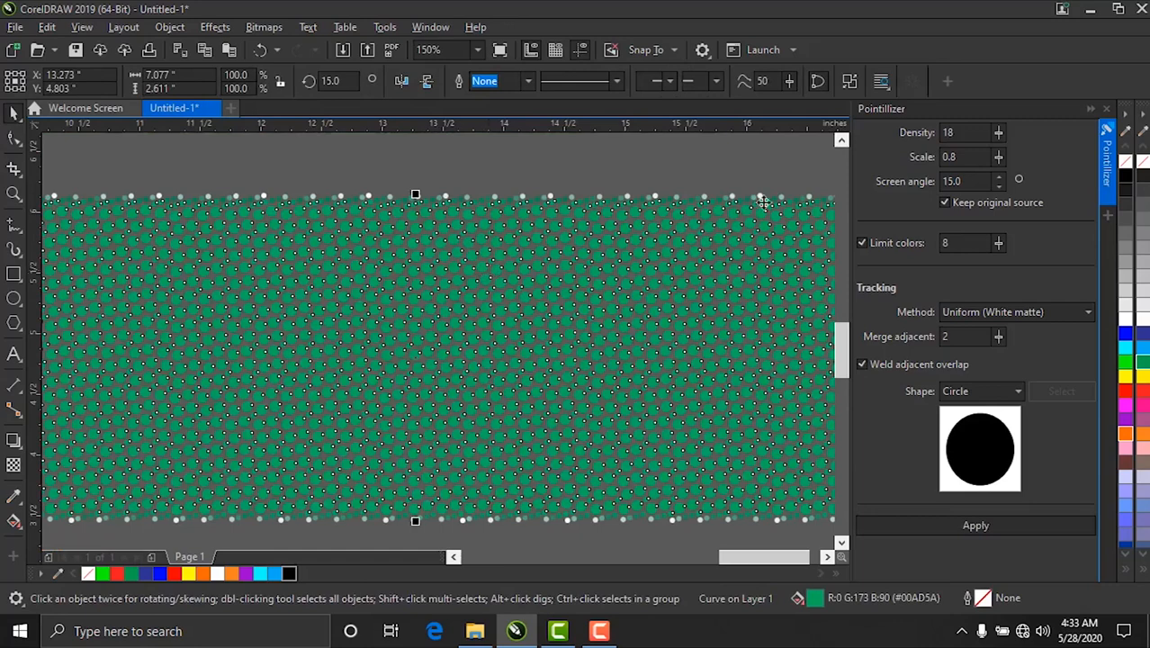
{"action": "left_click", "coordinate": [1142, 353]}
{"action": "scroll", "coordinate": [418, 249], "scroll_direction": "down", "scroll_amount": 2}
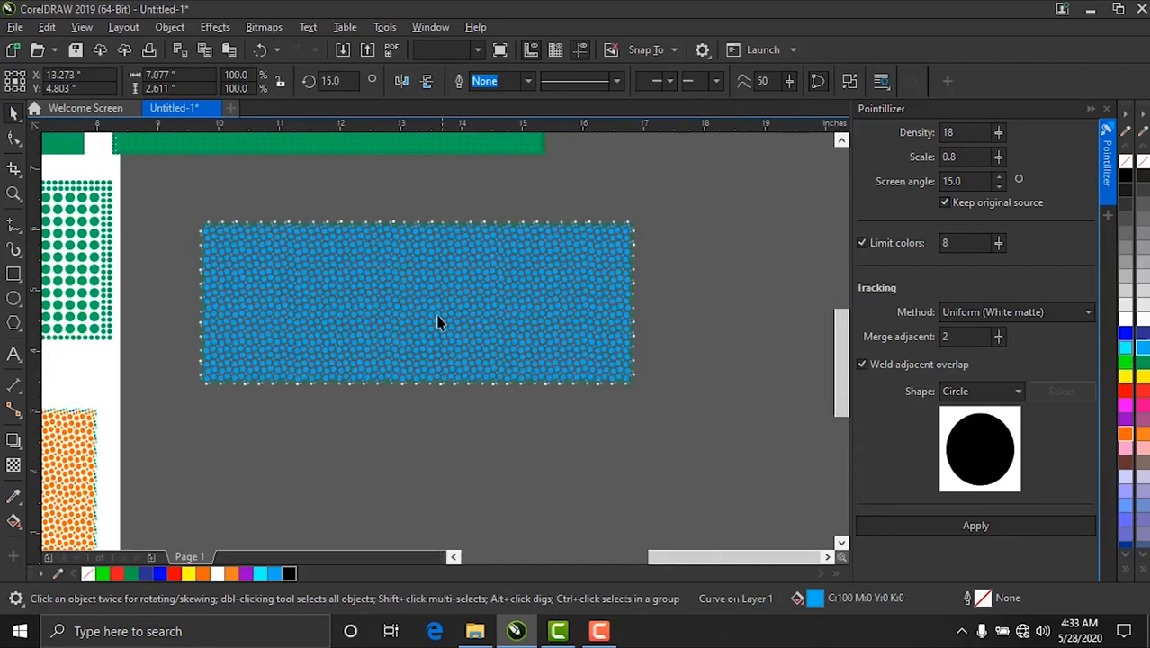
{"action": "key", "text": "Escape"}
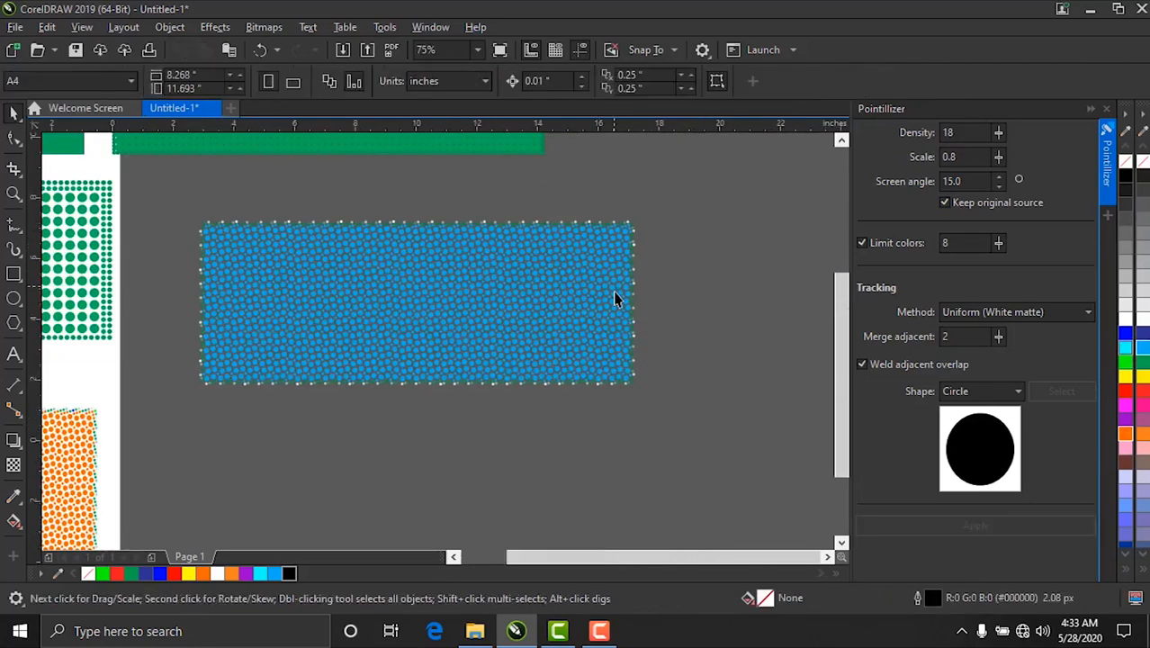
Step: Add a second page to the document
{"action": "scroll", "coordinate": [616, 295], "scroll_direction": "down", "scroll_amount": 2}
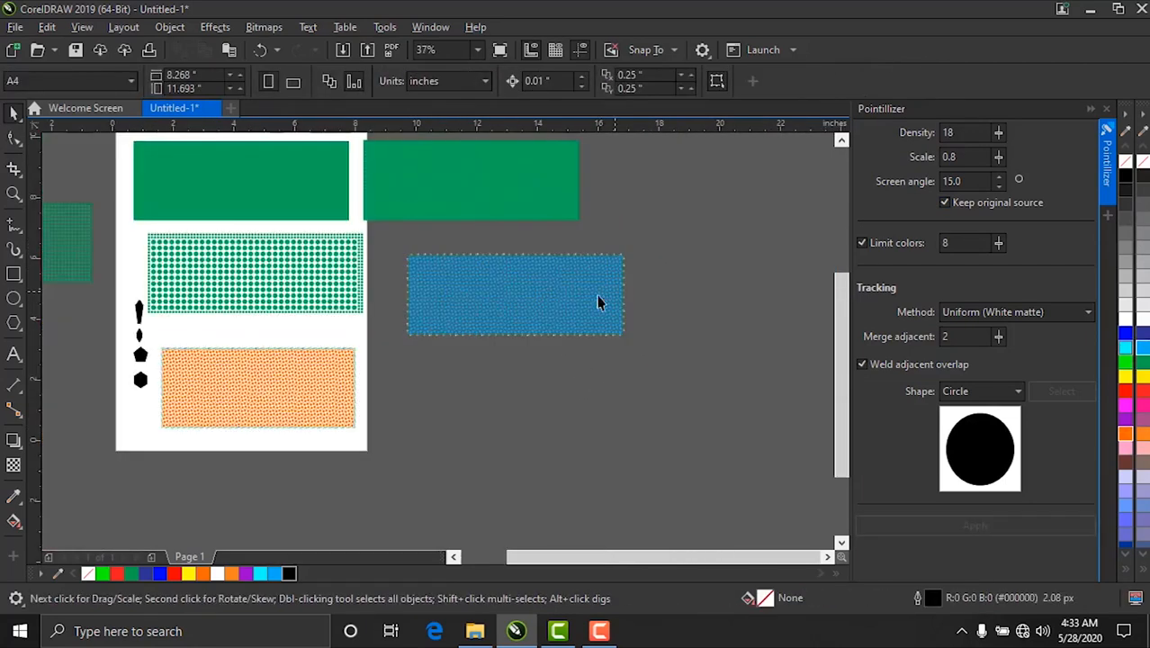
{"action": "left_click", "coordinate": [150, 554]}
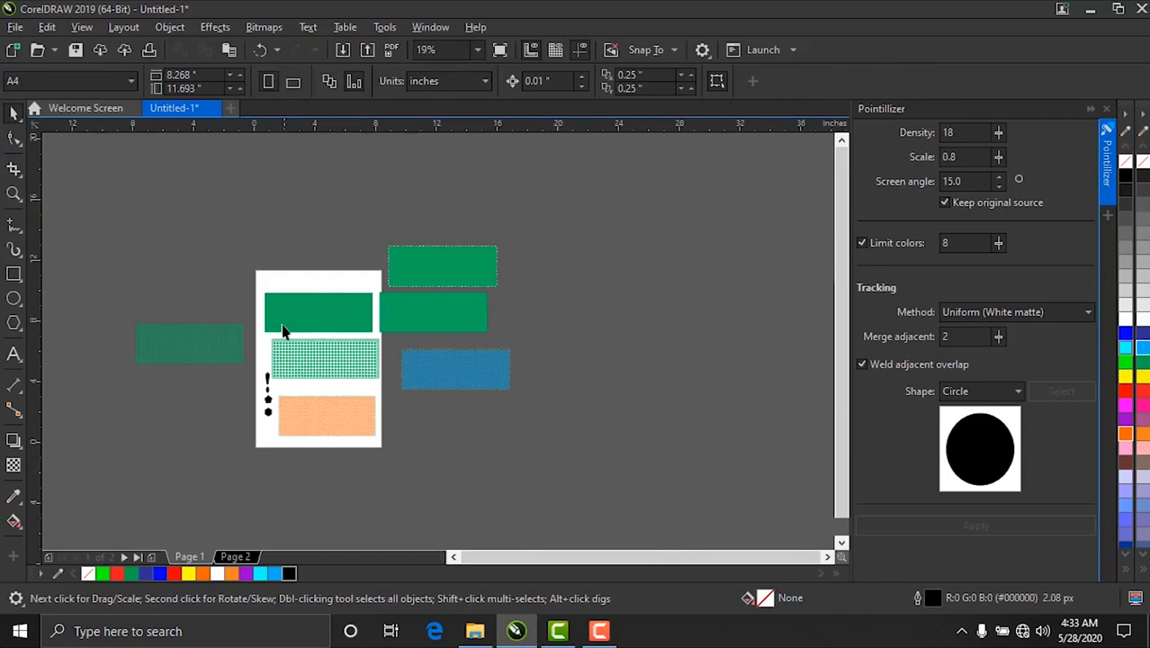
{"action": "scroll", "coordinate": [267, 329], "scroll_direction": "up", "scroll_amount": 2}
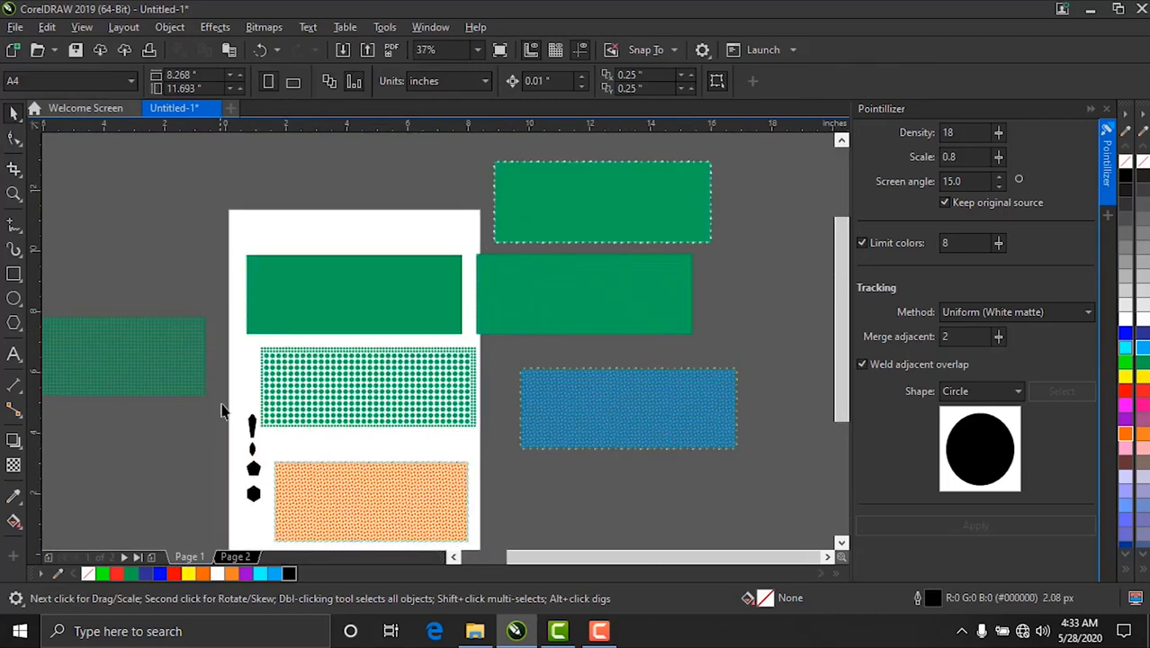
Step: Select the four small black shapes together with the solid green bitmap and copy them onto Page 2
{"action": "left_click", "coordinate": [300, 293]}
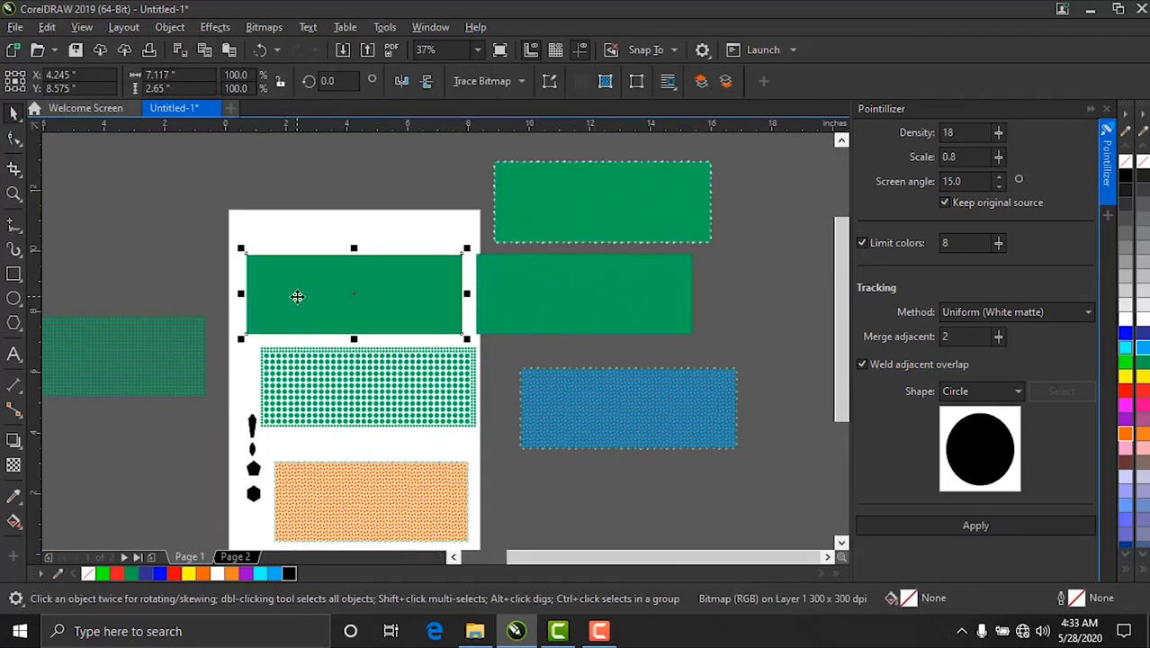
{"action": "left_click_drag", "start_coordinate": [230, 406], "coordinate": [267, 521]}
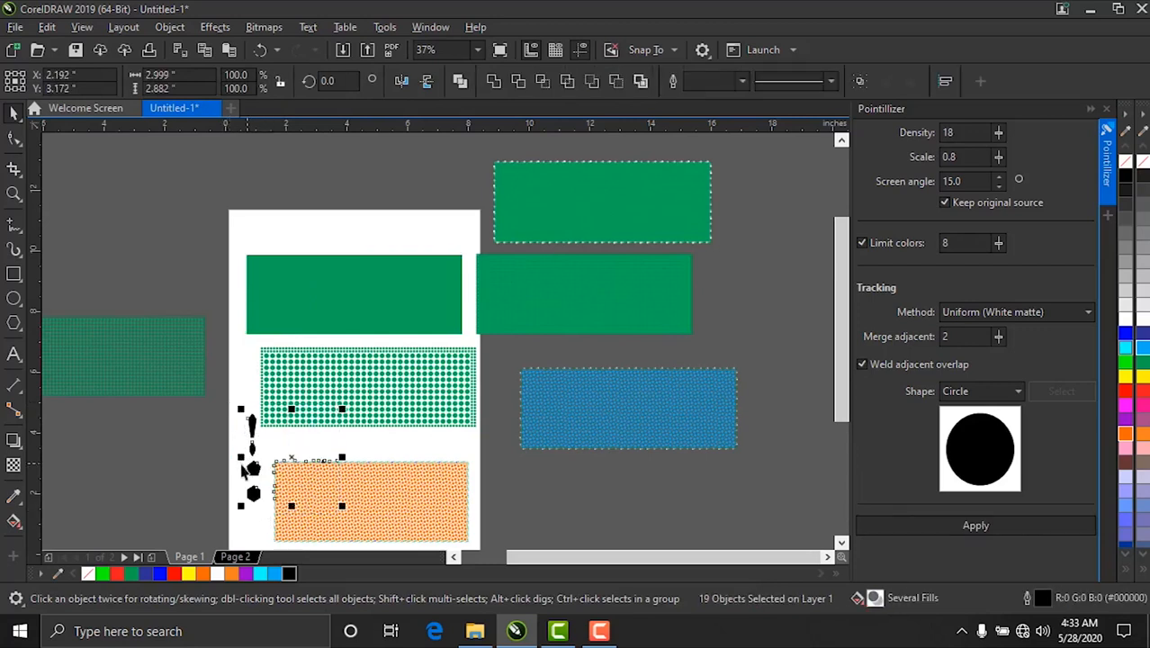
{"action": "left_click", "coordinate": [210, 471]}
{"action": "left_click_drag", "start_coordinate": [228, 405], "coordinate": [257, 509]}
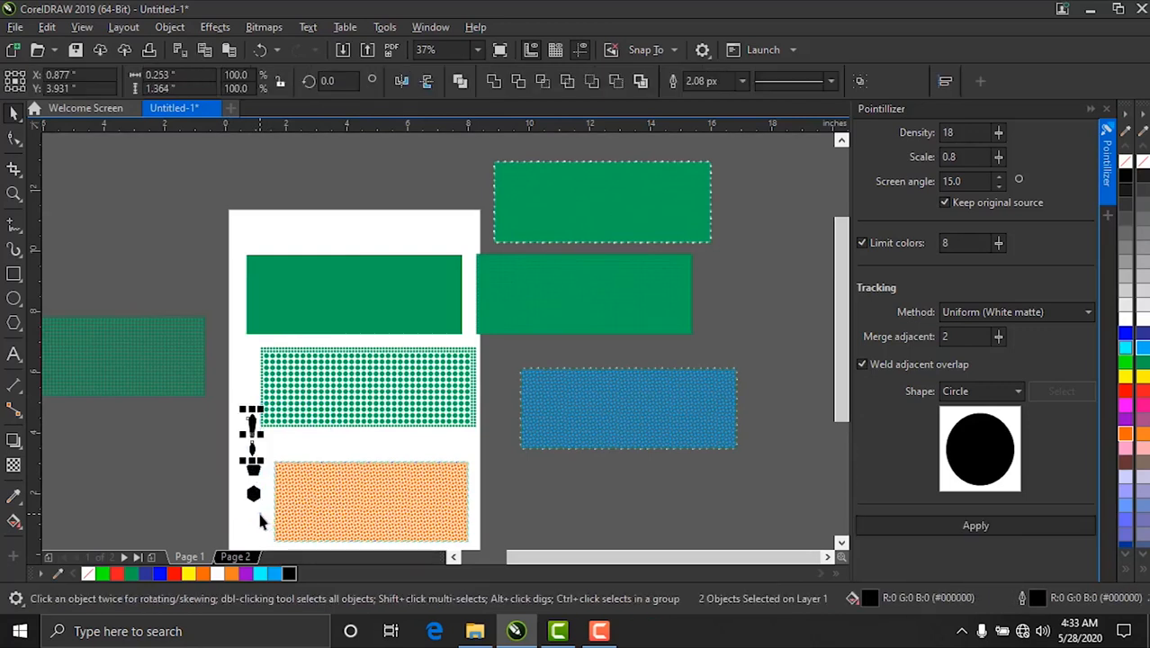
{"action": "left_click", "coordinate": [256, 502], "text": "shift"}
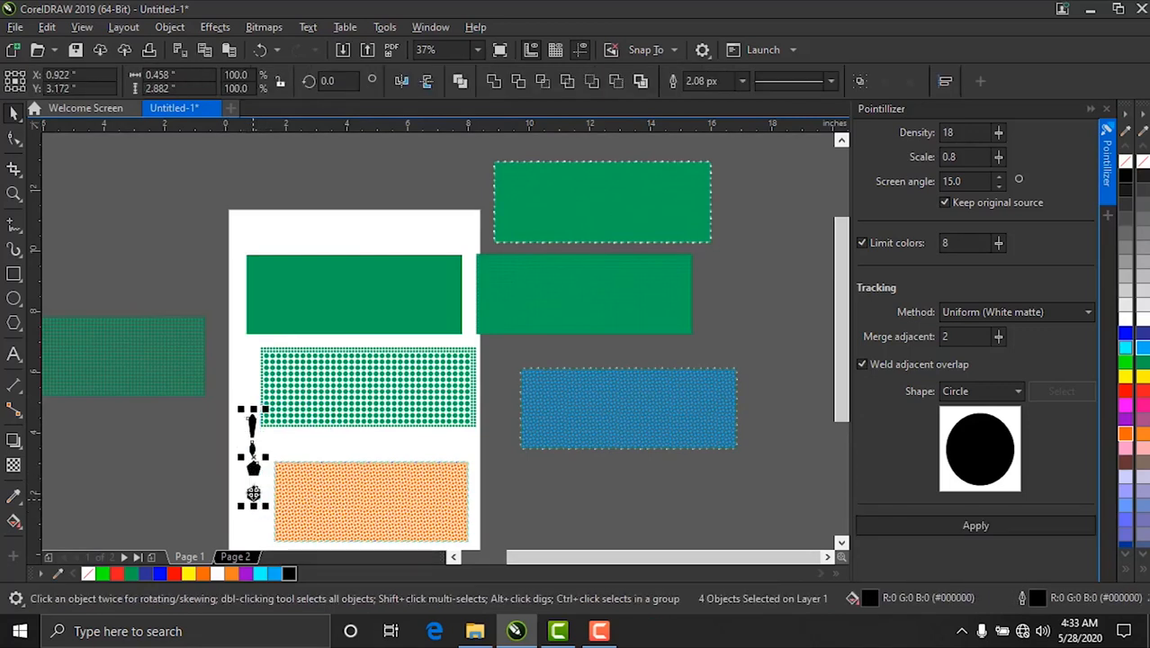
{"action": "left_click", "coordinate": [309, 297], "text": "shift"}
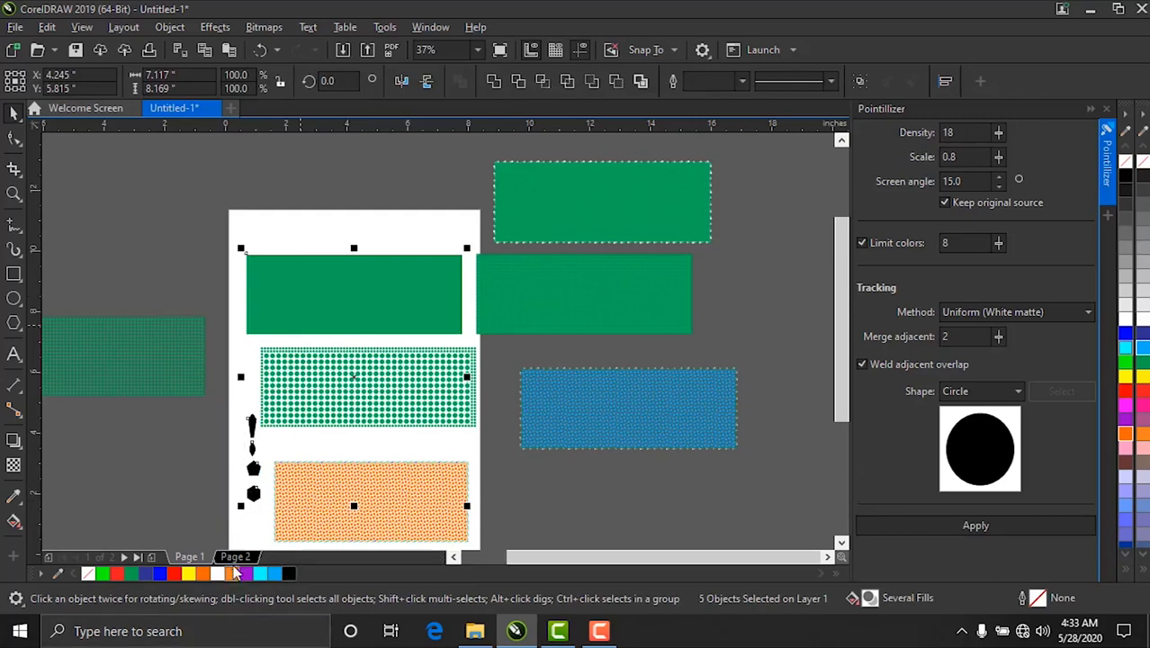
{"action": "left_click", "coordinate": [191, 557]}
{"action": "key", "text": "ctrl+v"}
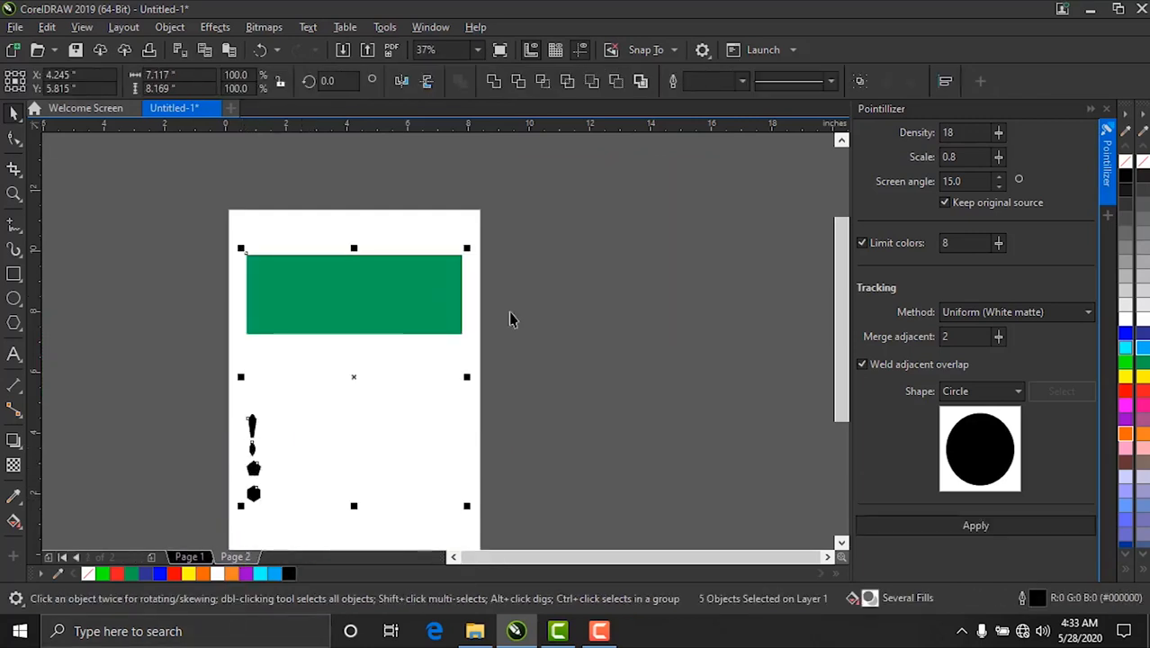
{"action": "left_click", "coordinate": [586, 332]}
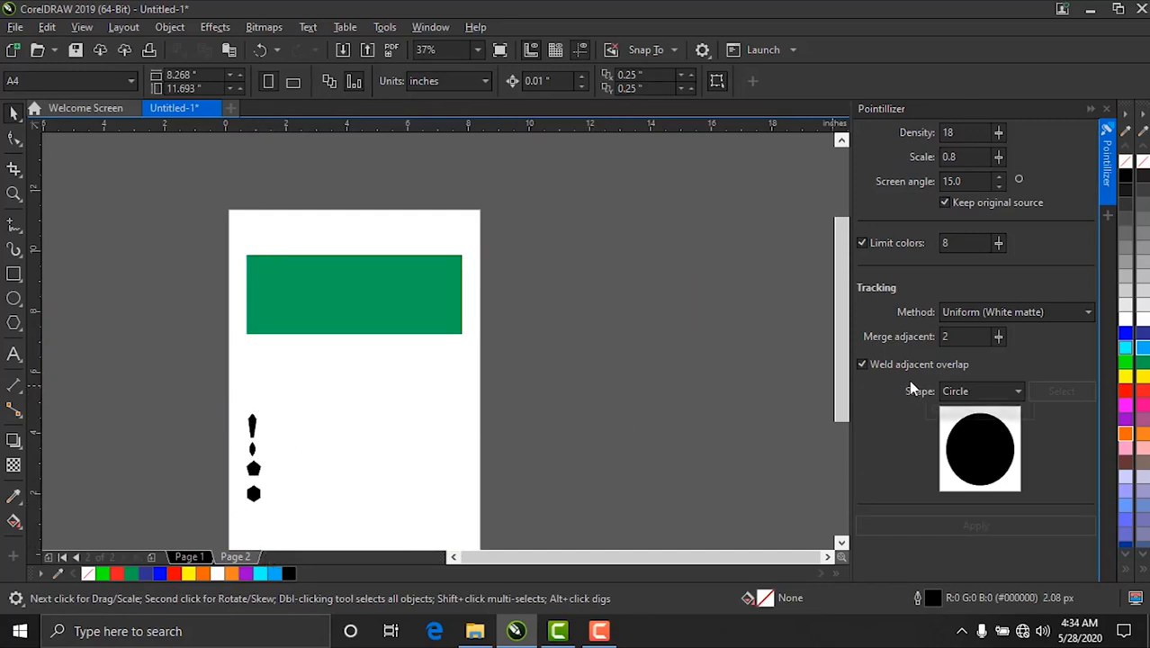
Step: Apply the Pointillizer with the Square shape to the green bitmap and move the resulting pattern off the page to its right side
{"action": "left_click", "coordinate": [966, 392]}
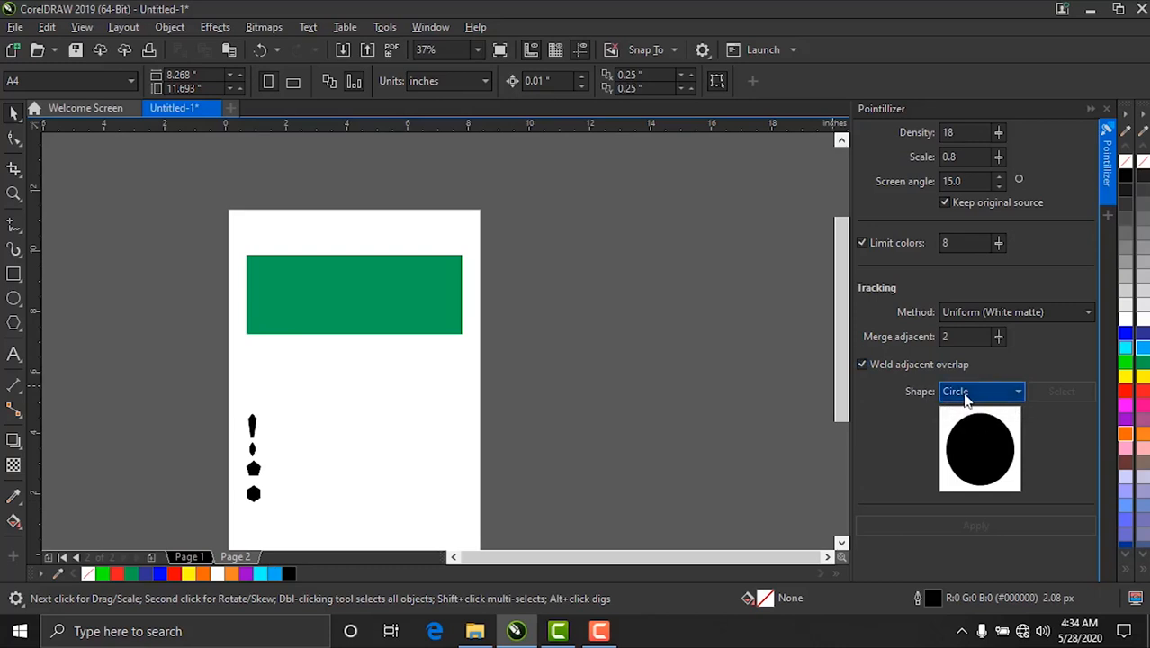
{"action": "left_click", "coordinate": [979, 393]}
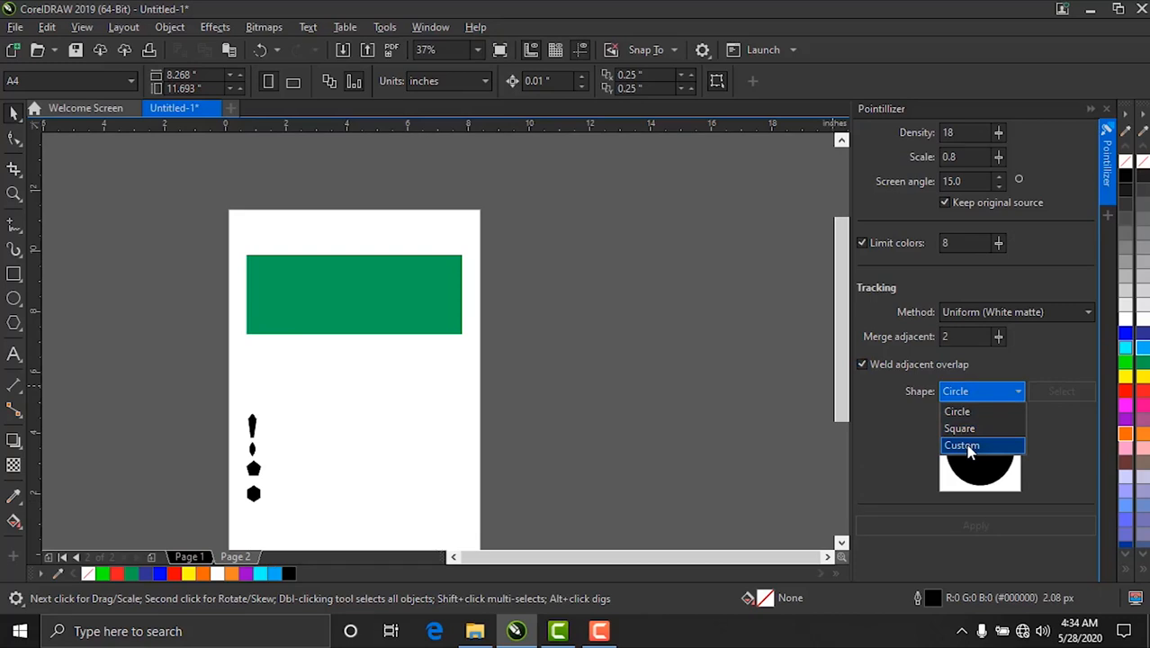
{"action": "left_click", "coordinate": [385, 297]}
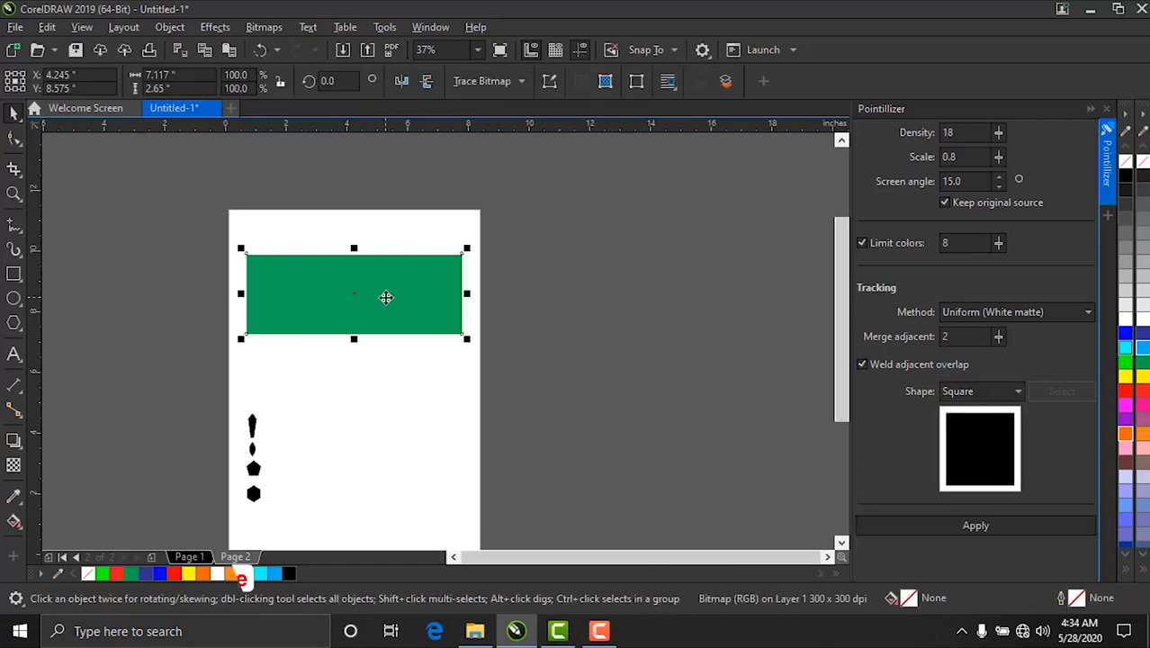
{"action": "left_click", "coordinate": [971, 531]}
{"action": "left_click_drag", "start_coordinate": [345, 303], "coordinate": [619, 326]}
{"action": "key", "text": "shift+F2"}
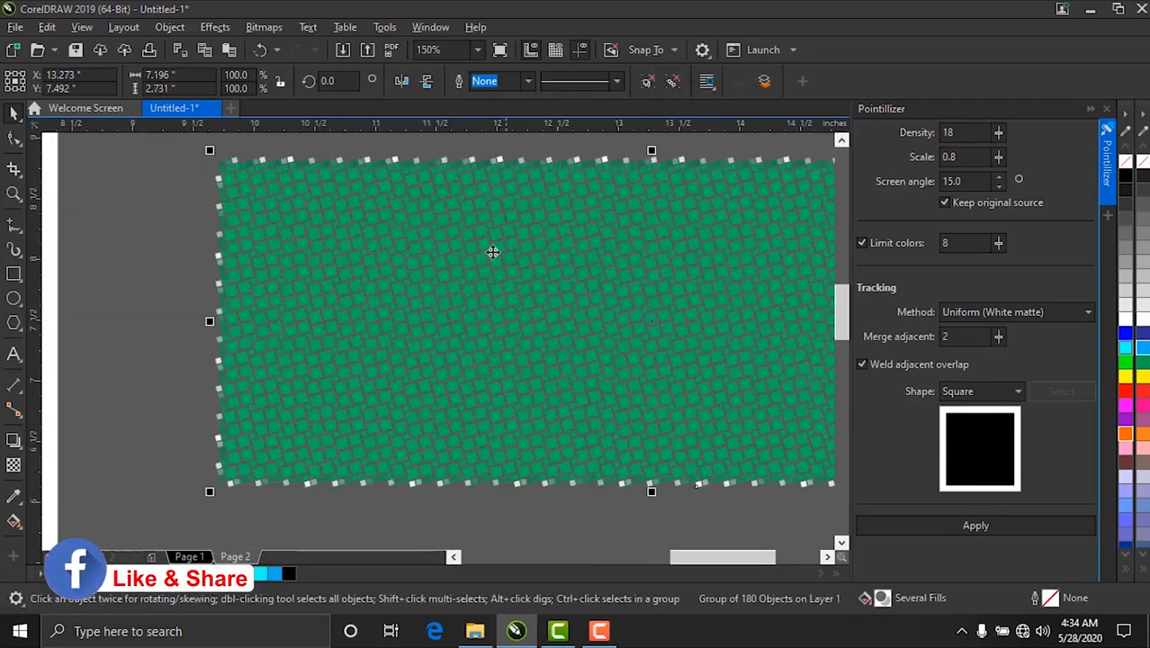
{"action": "scroll", "coordinate": [495, 354], "scroll_direction": "down", "scroll_amount": 2}
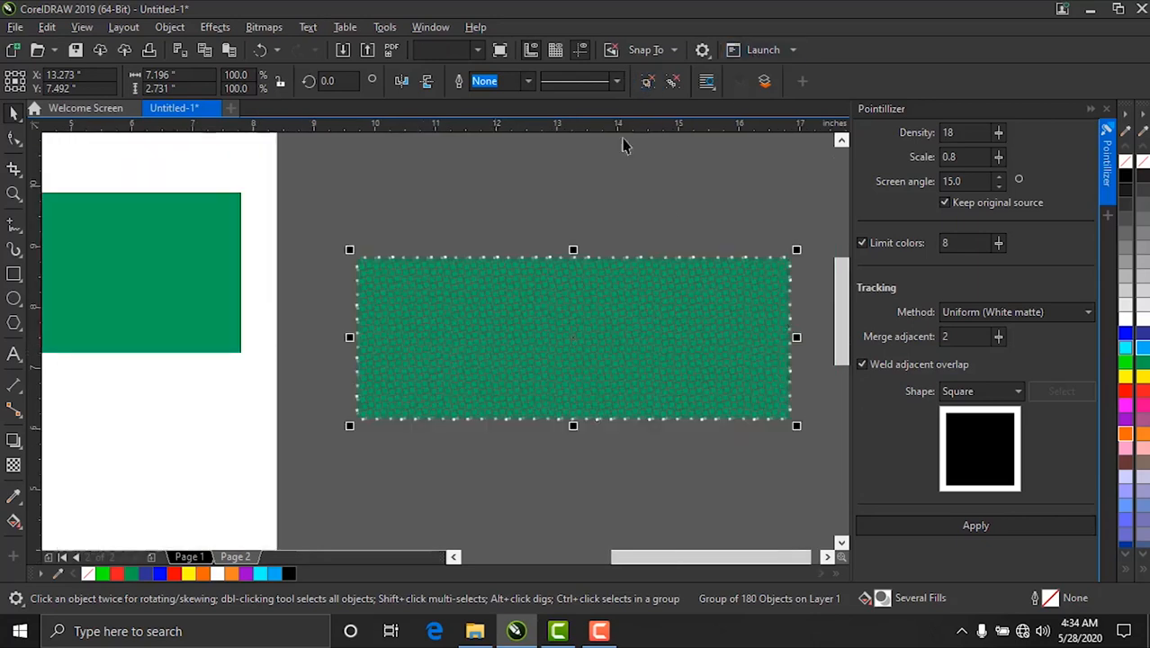
Step: Ungroup the square pattern and try several fills on its main squares, including yellow and blue (C:100 M:100 Y:0 K:0), settling on yellow-green
{"action": "left_click", "coordinate": [536, 216]}
{"action": "left_click", "coordinate": [545, 324]}
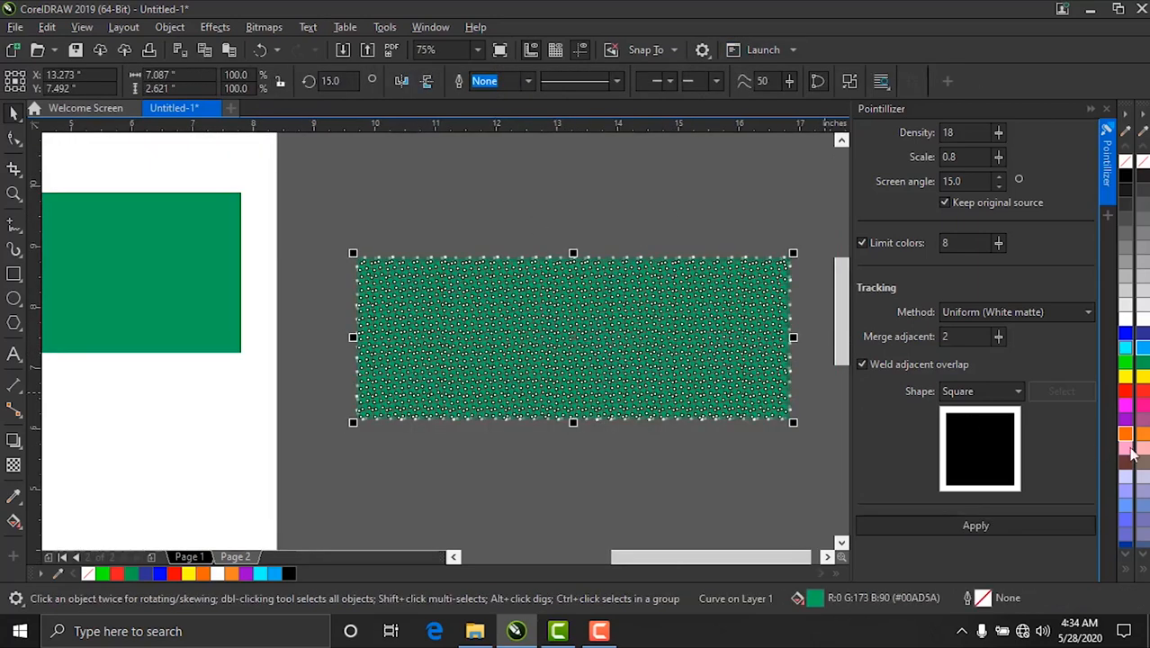
{"action": "left_click", "coordinate": [1140, 394]}
{"action": "left_click", "coordinate": [1141, 376]}
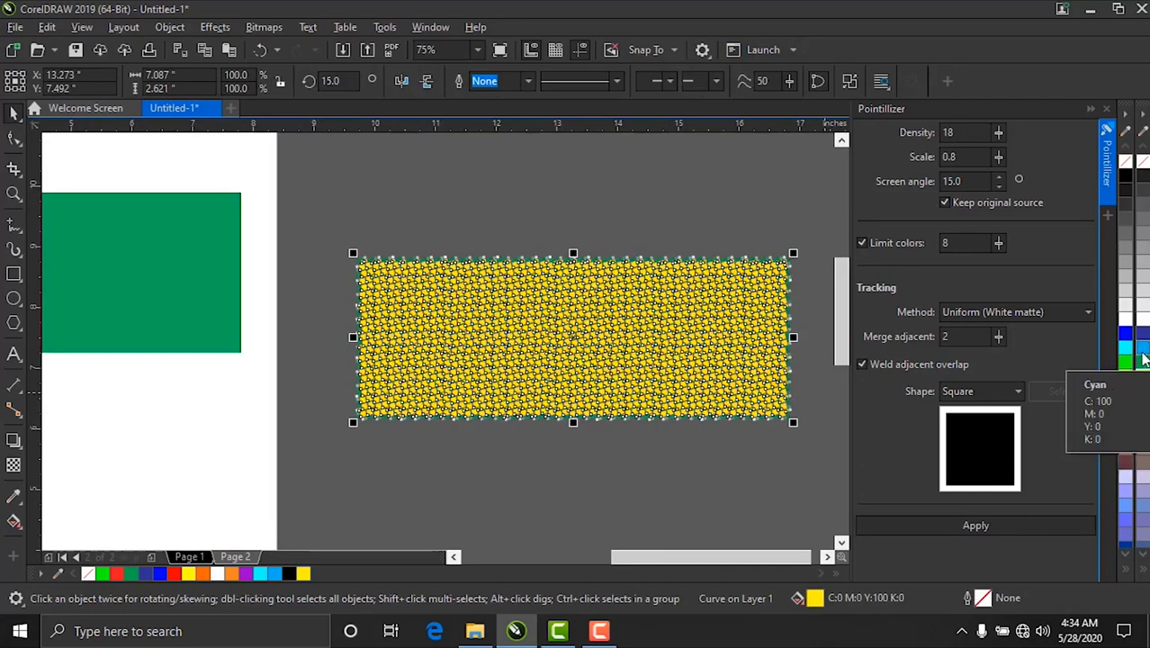
{"action": "left_click", "coordinate": [1143, 335]}
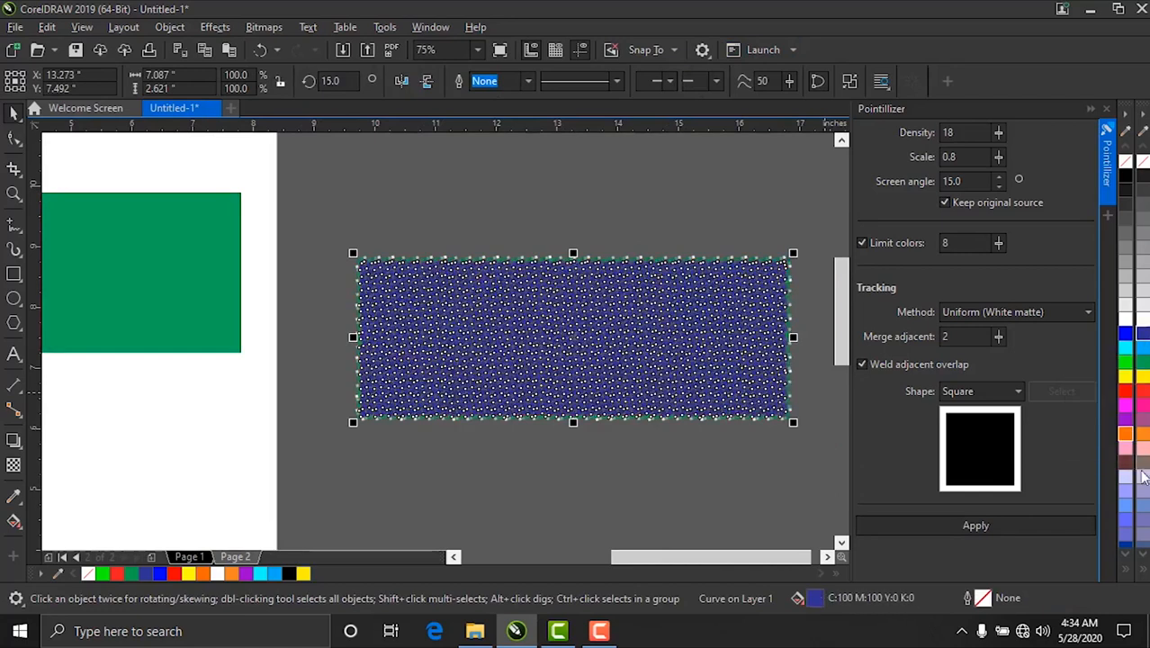
{"action": "left_click", "coordinate": [1144, 574]}
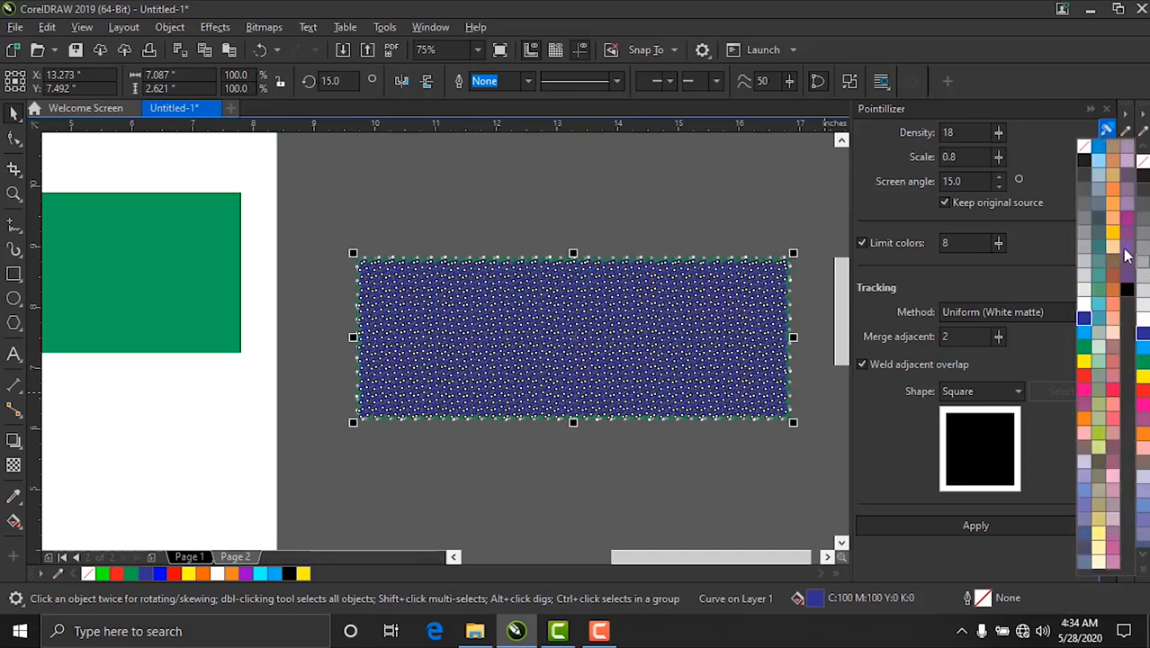
{"action": "left_click", "coordinate": [1097, 432]}
{"action": "left_click", "coordinate": [606, 467]}
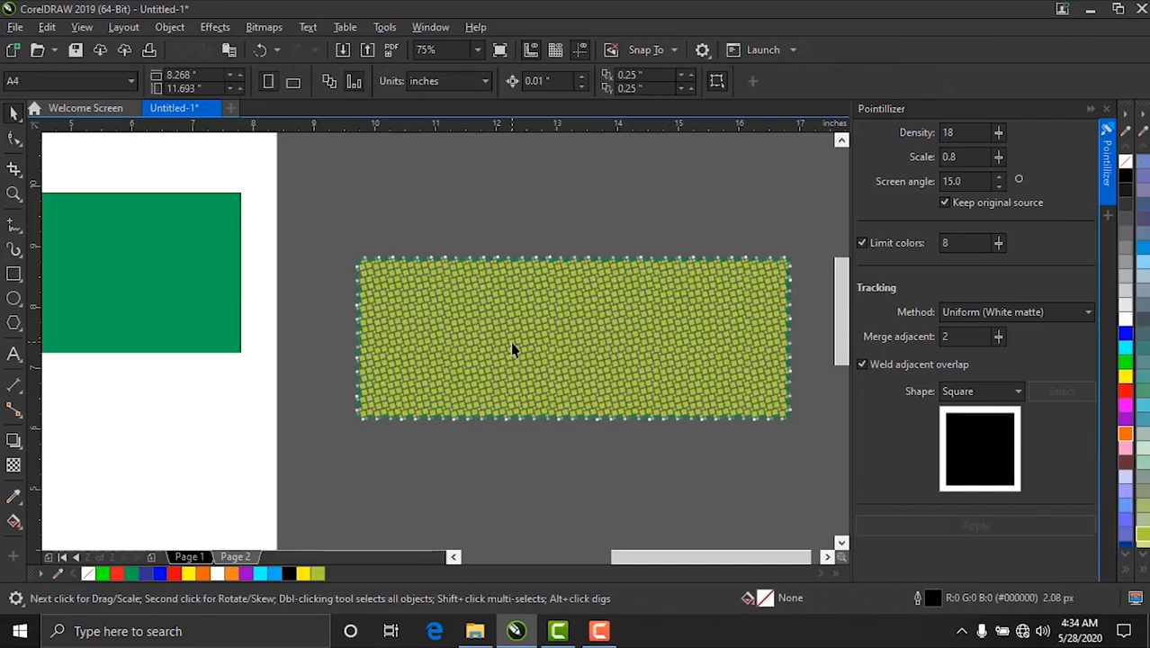
{"action": "scroll", "coordinate": [513, 349], "scroll_direction": "up", "scroll_amount": 2}
{"action": "scroll", "coordinate": [331, 301], "scroll_direction": "down", "scroll_amount": 2}
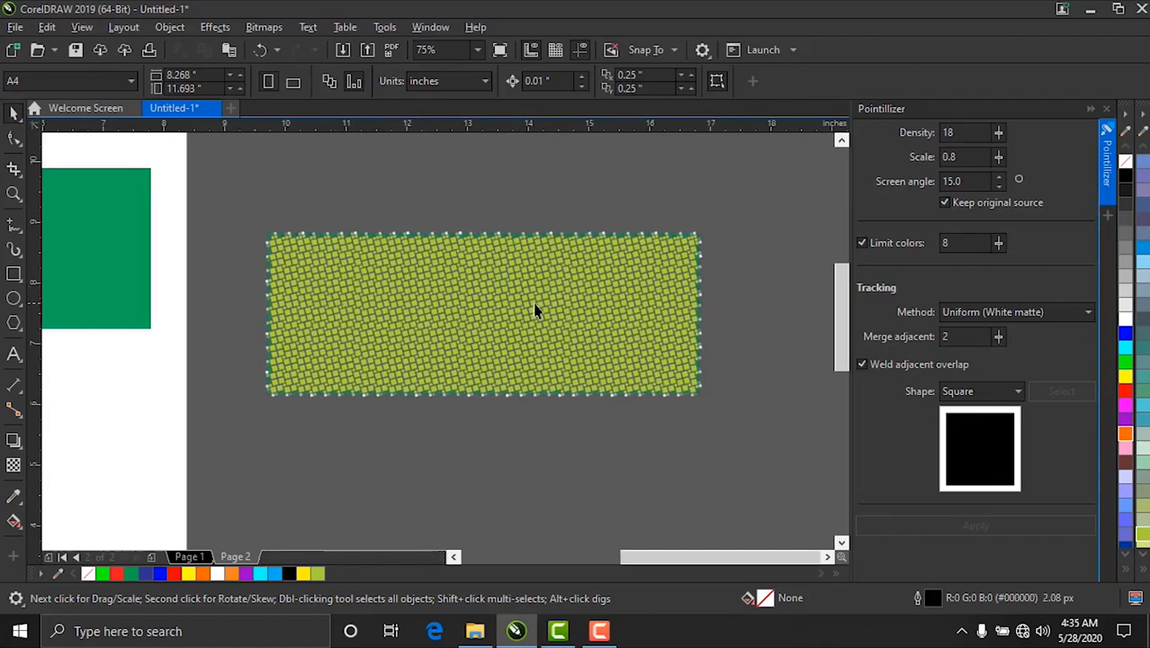
{"action": "scroll", "coordinate": [681, 328], "scroll_direction": "down", "scroll_amount": 2}
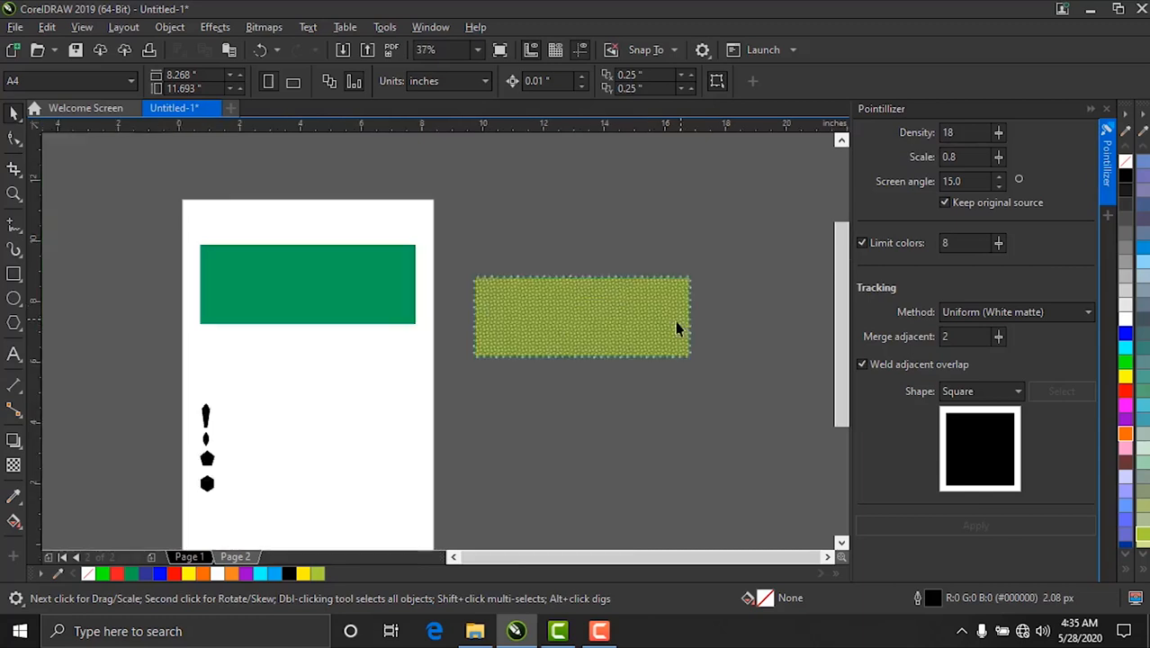
Step: Set the Pointillizer shape to Custom and pick the black hexagon on the page as the dot shape
{"action": "left_click", "coordinate": [268, 263]}
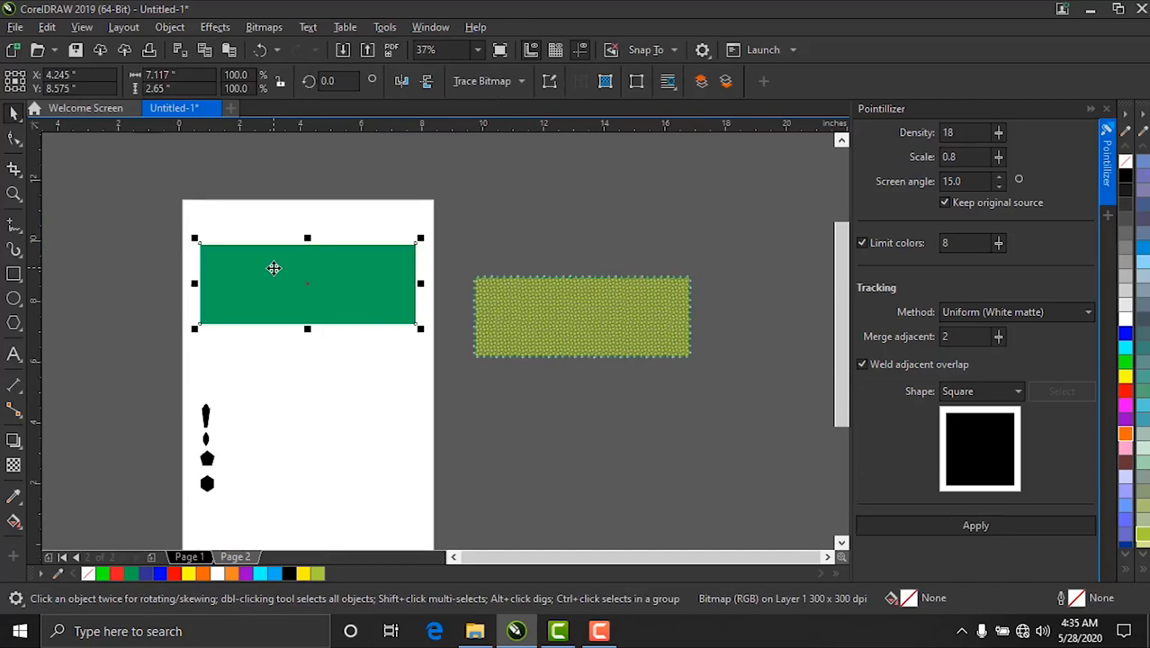
{"action": "left_click", "coordinate": [1007, 391]}
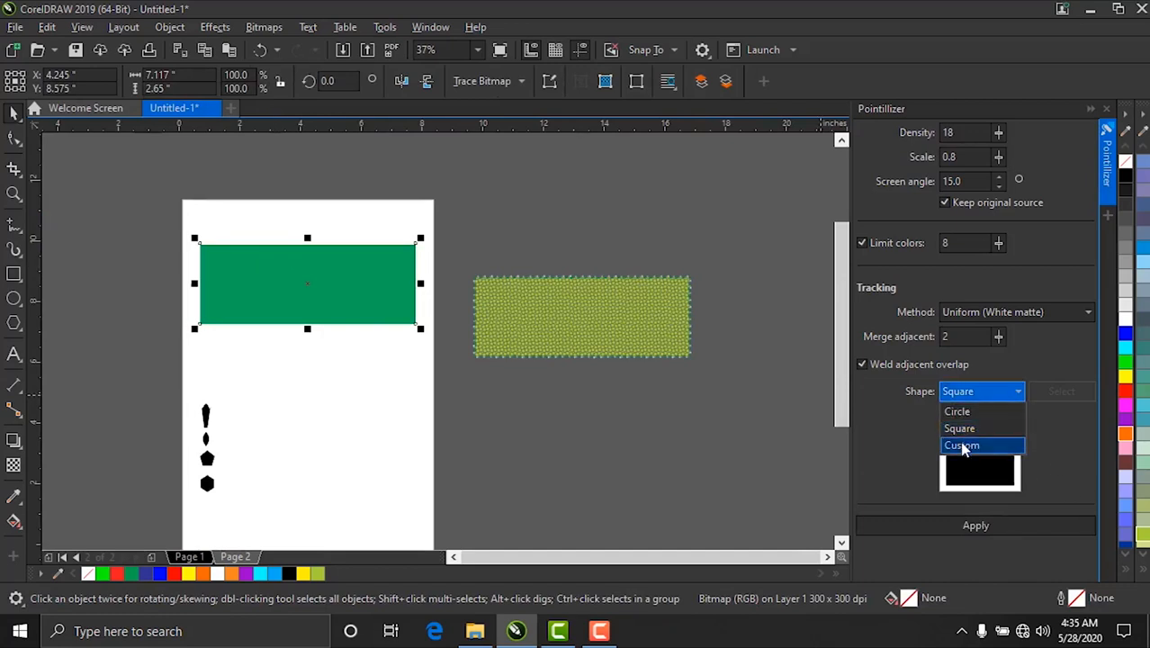
{"action": "left_click", "coordinate": [964, 445]}
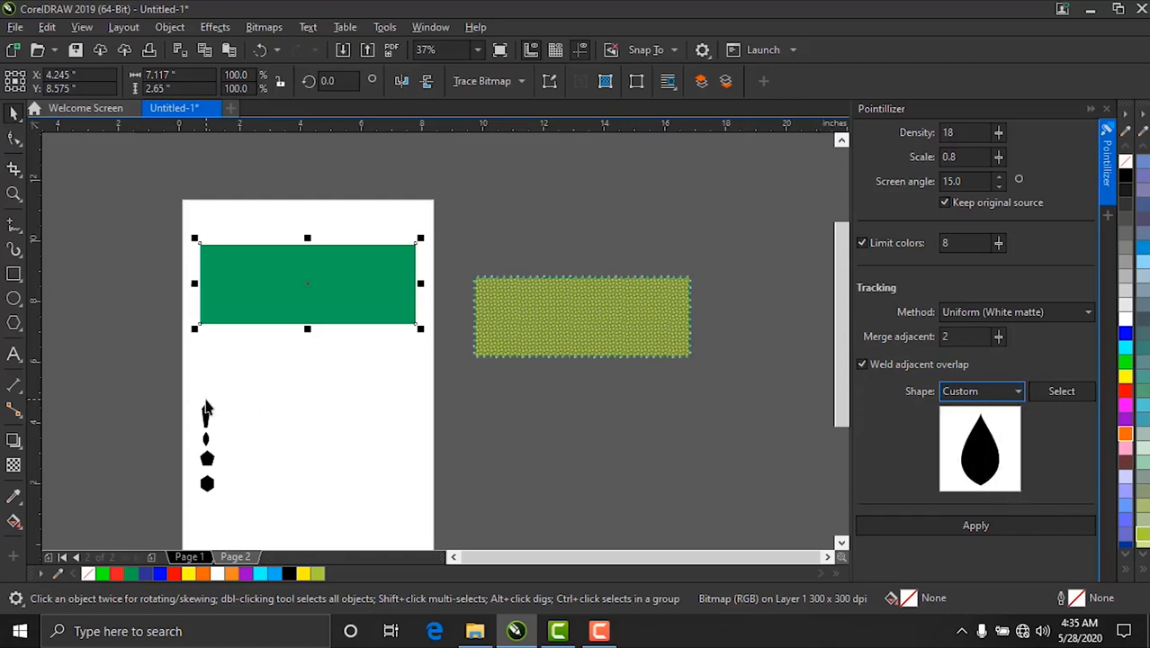
{"action": "scroll", "coordinate": [207, 455], "scroll_direction": "up", "scroll_amount": 2}
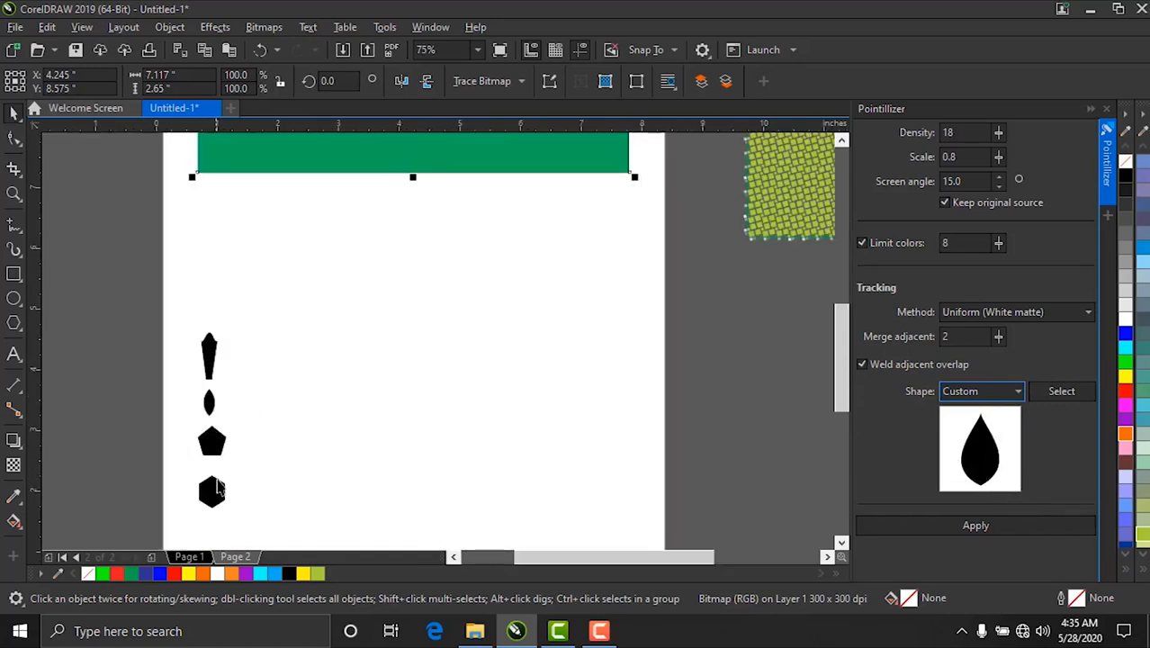
{"action": "left_click", "coordinate": [212, 493]}
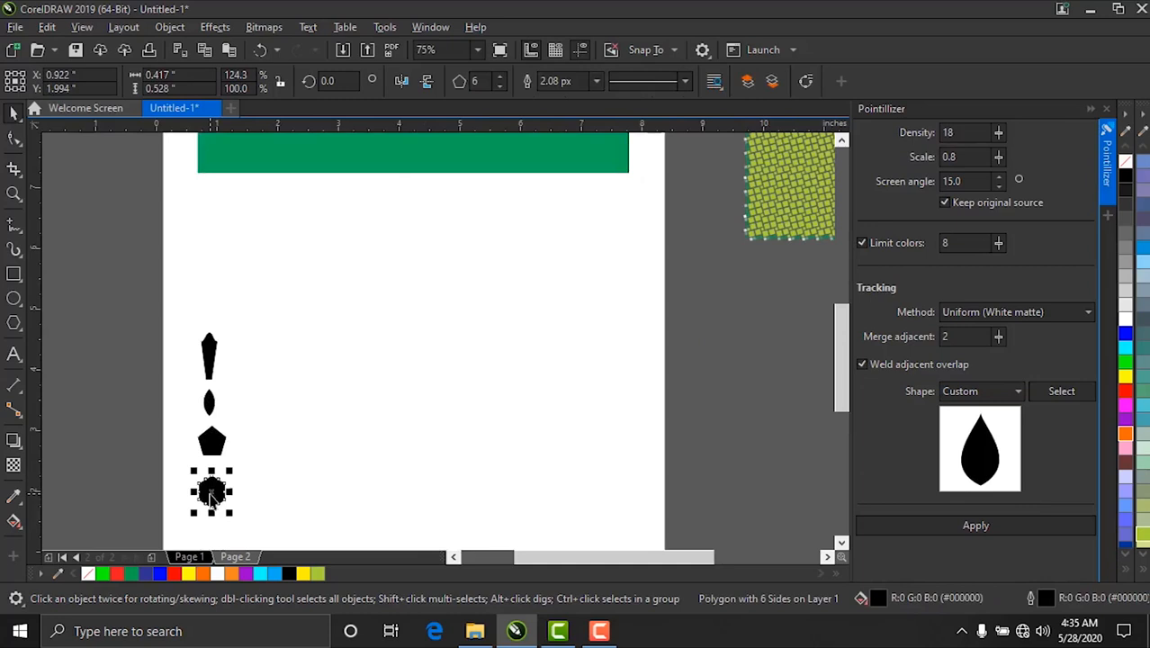
{"action": "left_click", "coordinate": [1067, 392]}
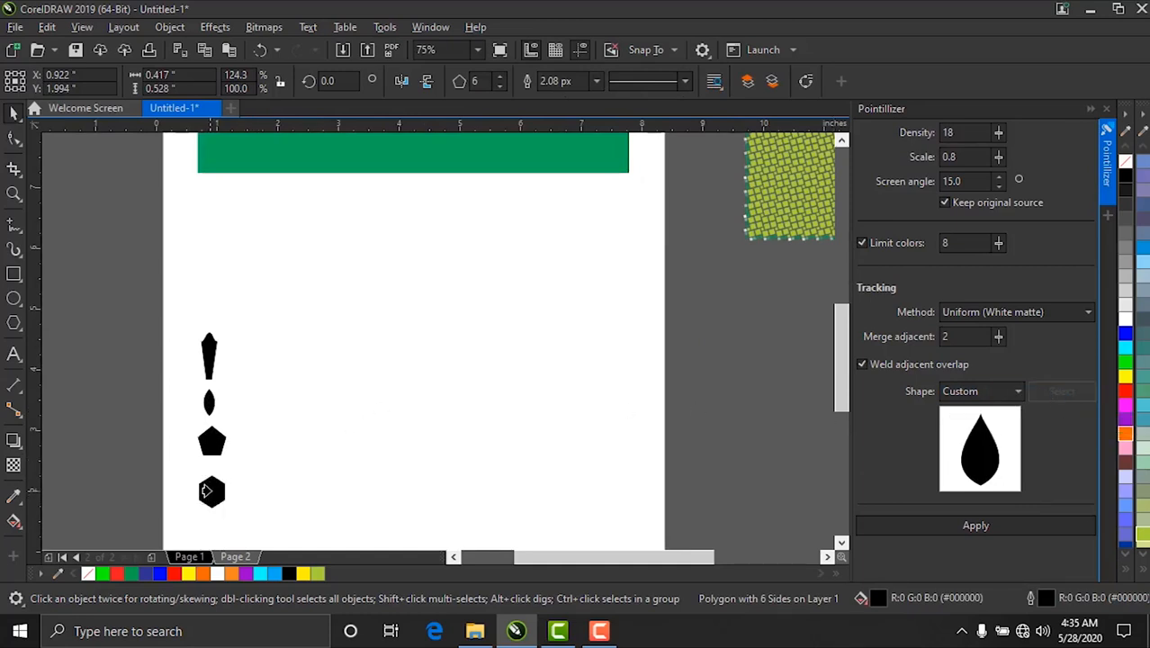
{"action": "left_click", "coordinate": [206, 490]}
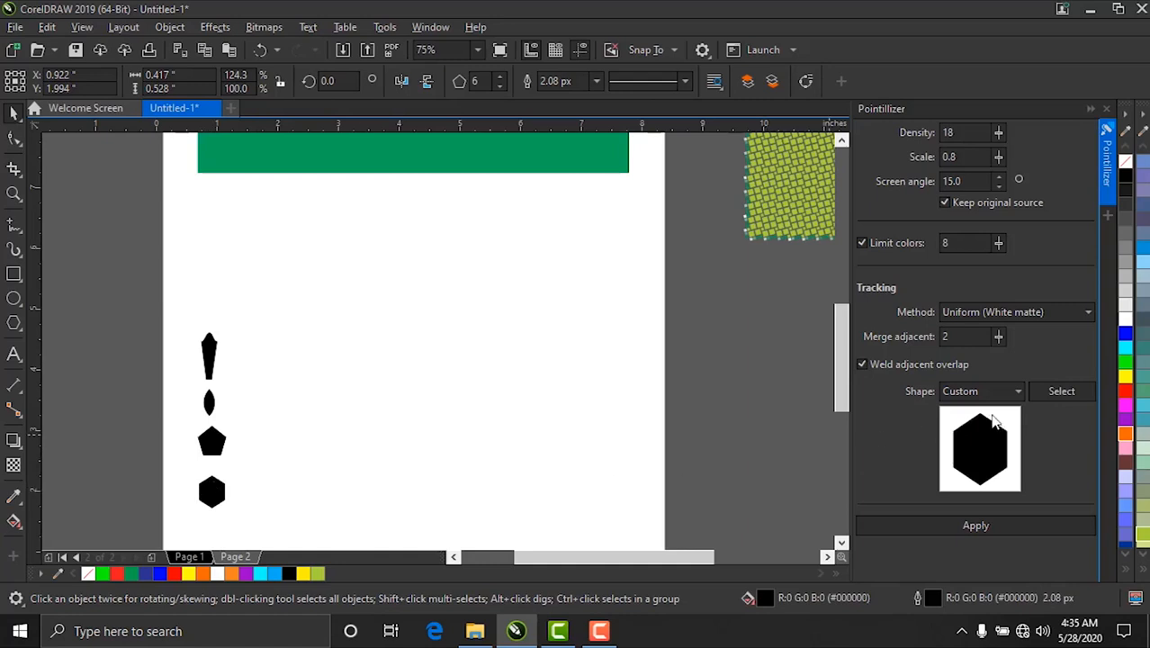
Step: Apply the Pointillizer to the green bitmap with the hexagon shape, density 8, scale 0.5 and screen angle 30
{"action": "scroll", "coordinate": [493, 367], "scroll_direction": "down", "scroll_amount": 2}
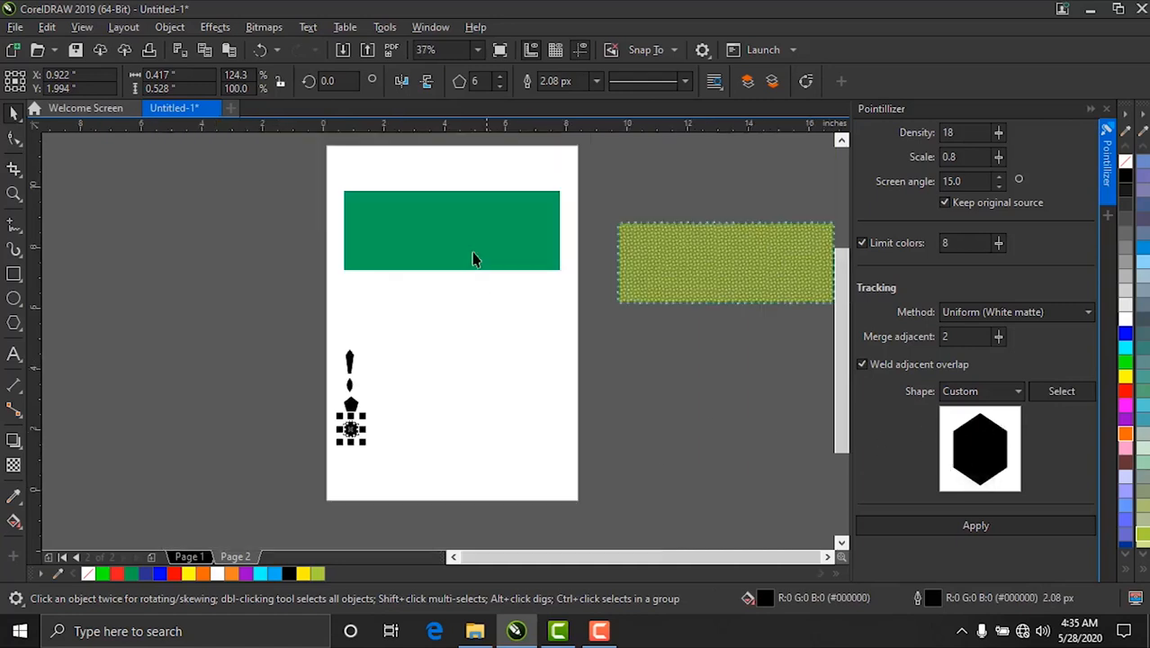
{"action": "left_click", "coordinate": [465, 245]}
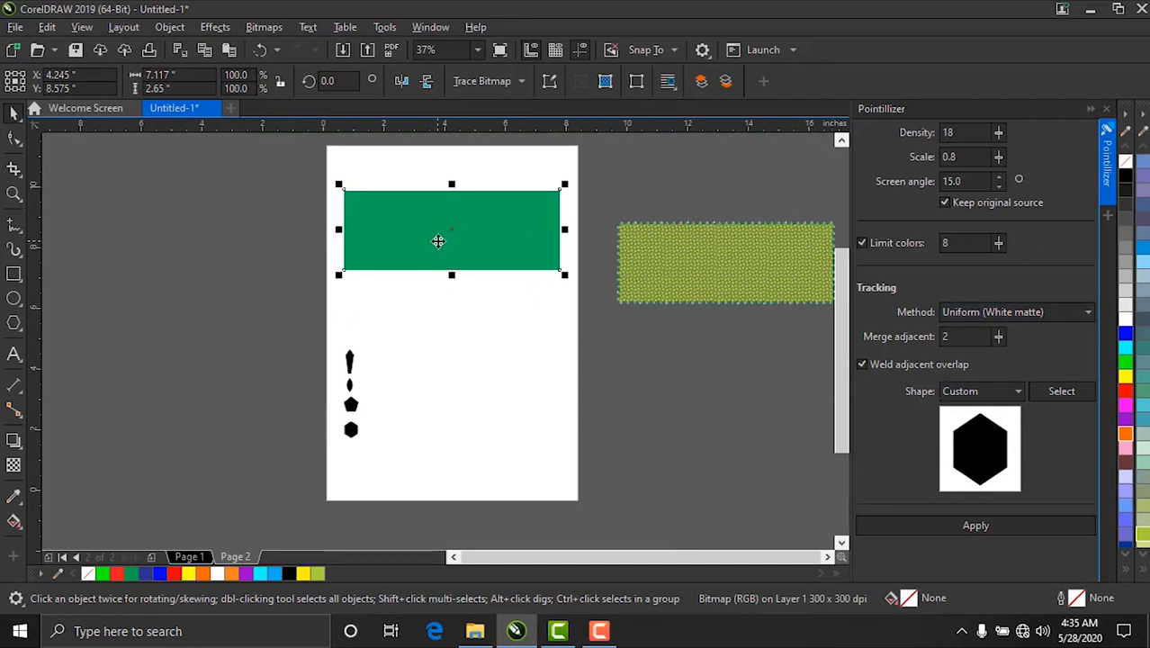
{"action": "scroll", "coordinate": [451, 237], "scroll_direction": "up", "scroll_amount": 3}
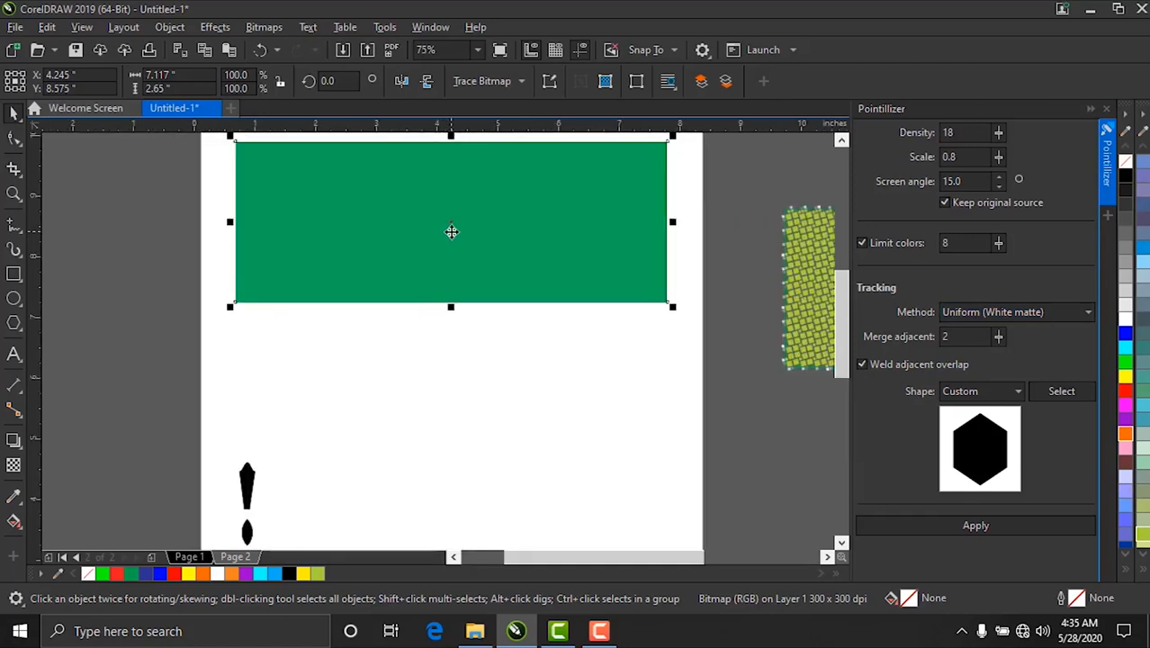
{"action": "left_click", "coordinate": [968, 529]}
{"action": "left_click_drag", "start_coordinate": [961, 182], "coordinate": [923, 192]}
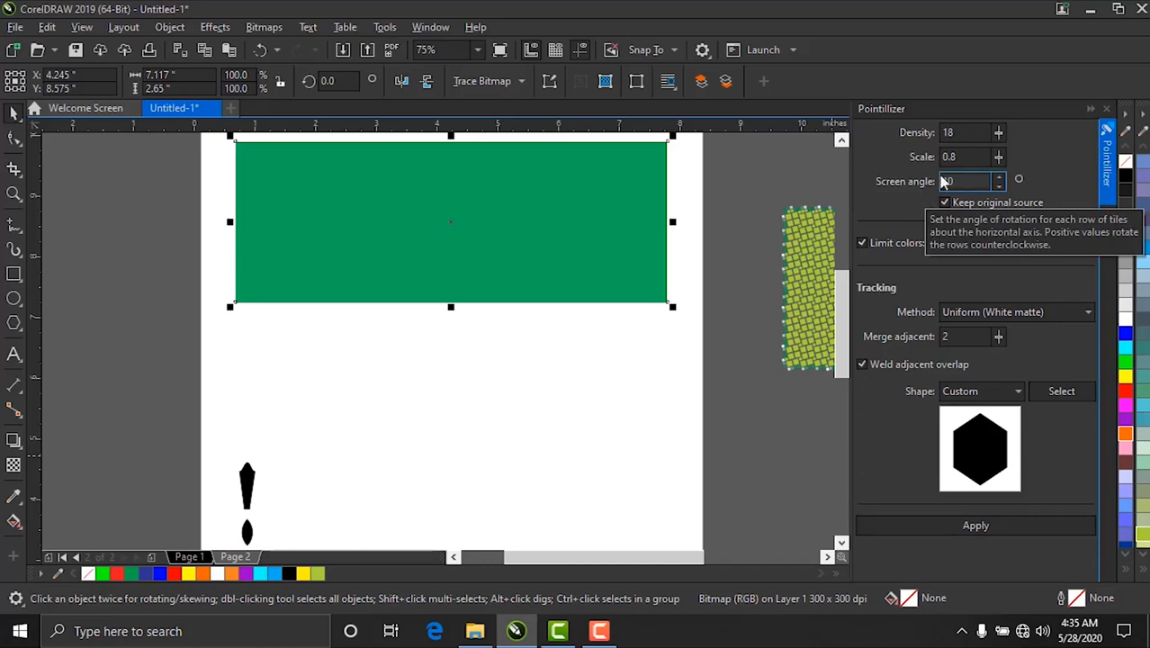
{"action": "left_click", "coordinate": [955, 156]}
{"action": "double_click", "coordinate": [962, 157]}
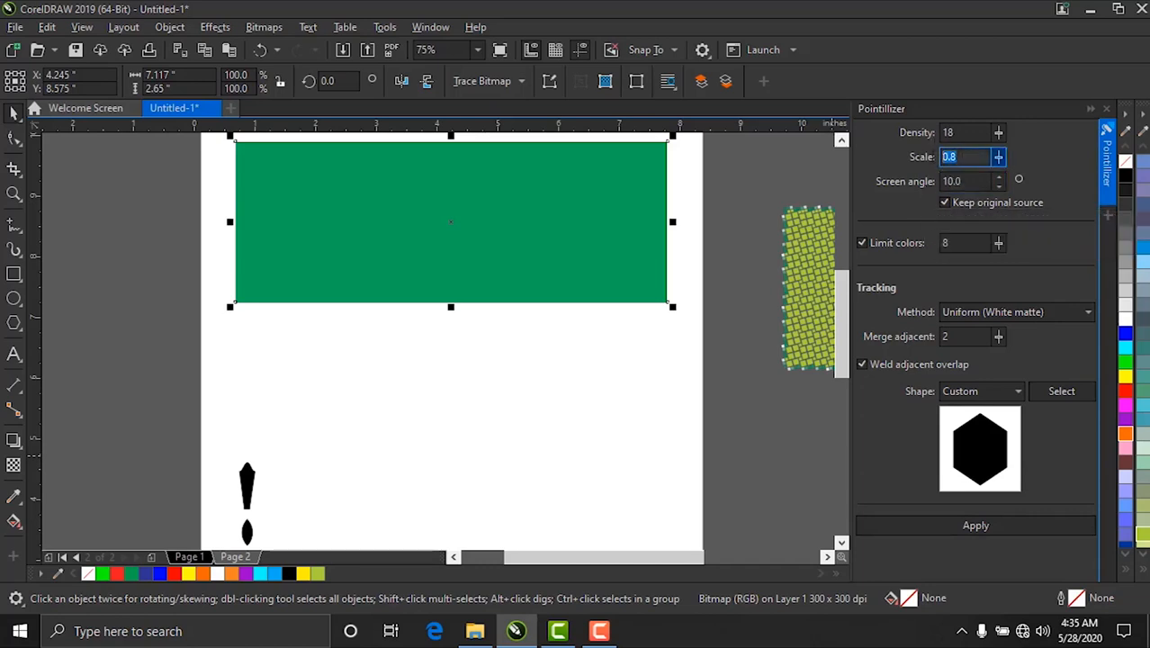
{"action": "double_click", "coordinate": [954, 180]}
{"action": "type", "text": "3"}
{"action": "left_click_drag", "start_coordinate": [978, 159], "coordinate": [919, 167]}
{"action": "left_click_drag", "start_coordinate": [967, 133], "coordinate": [921, 139]}
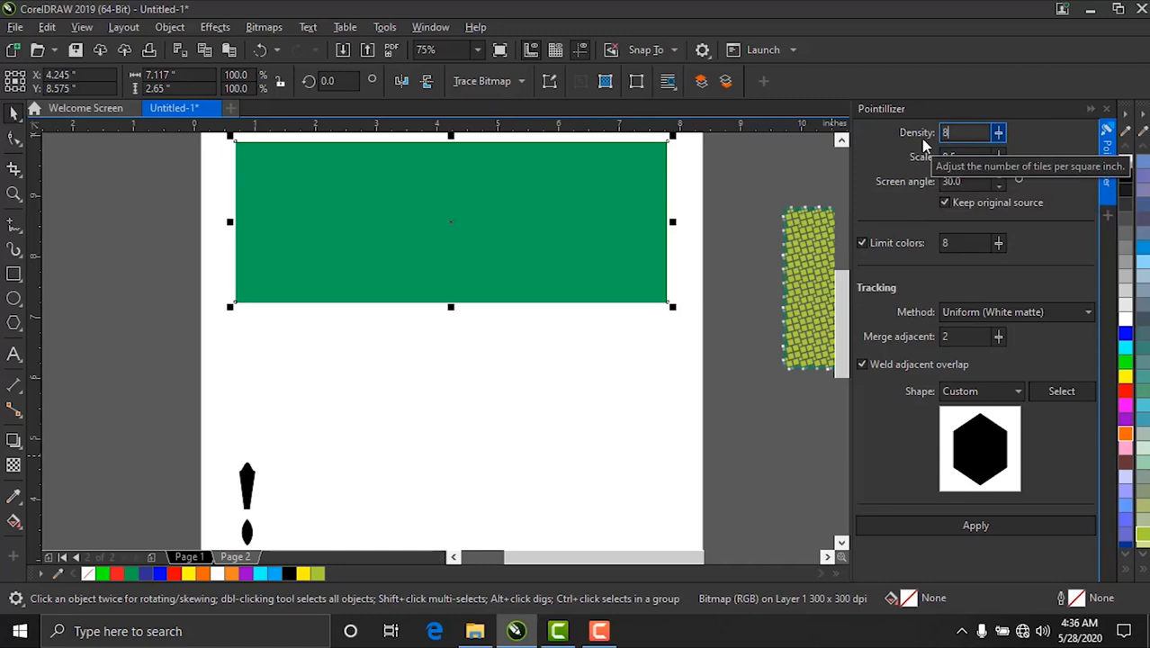
{"action": "left_click", "coordinate": [981, 530]}
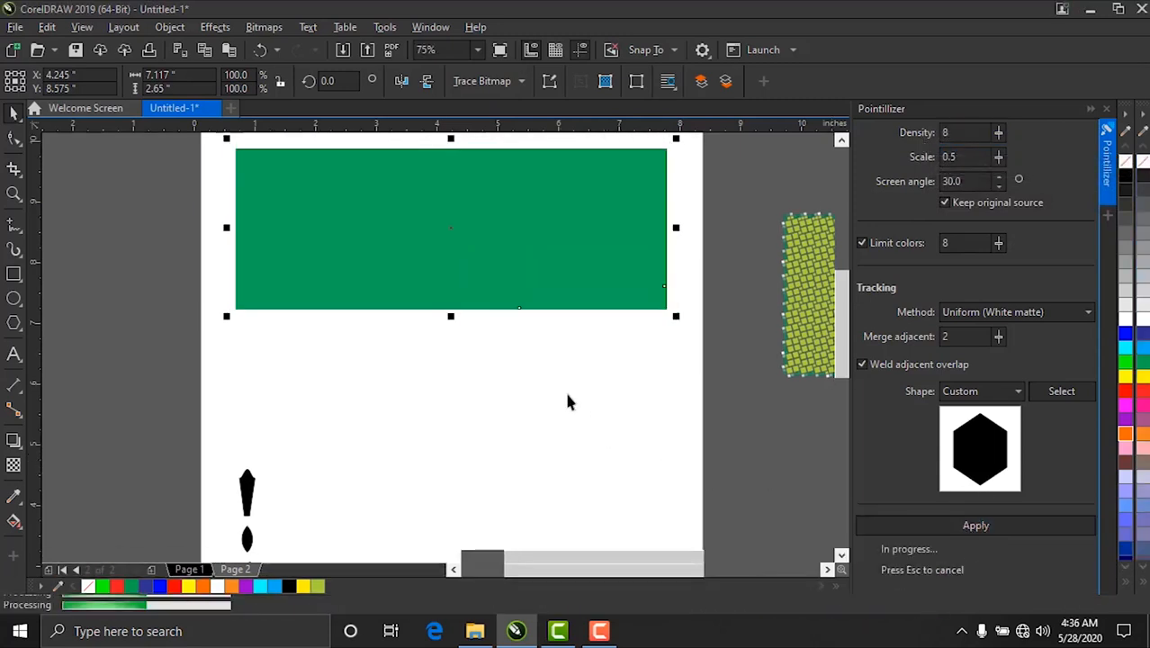
Step: Move the new hexagon pattern off the page to its left side
{"action": "scroll", "coordinate": [553, 393], "scroll_direction": "down", "scroll_amount": 1}
{"action": "left_click_drag", "start_coordinate": [501, 306], "coordinate": [248, 330]}
{"action": "scroll", "coordinate": [247, 329], "scroll_direction": "up", "scroll_amount": 8}
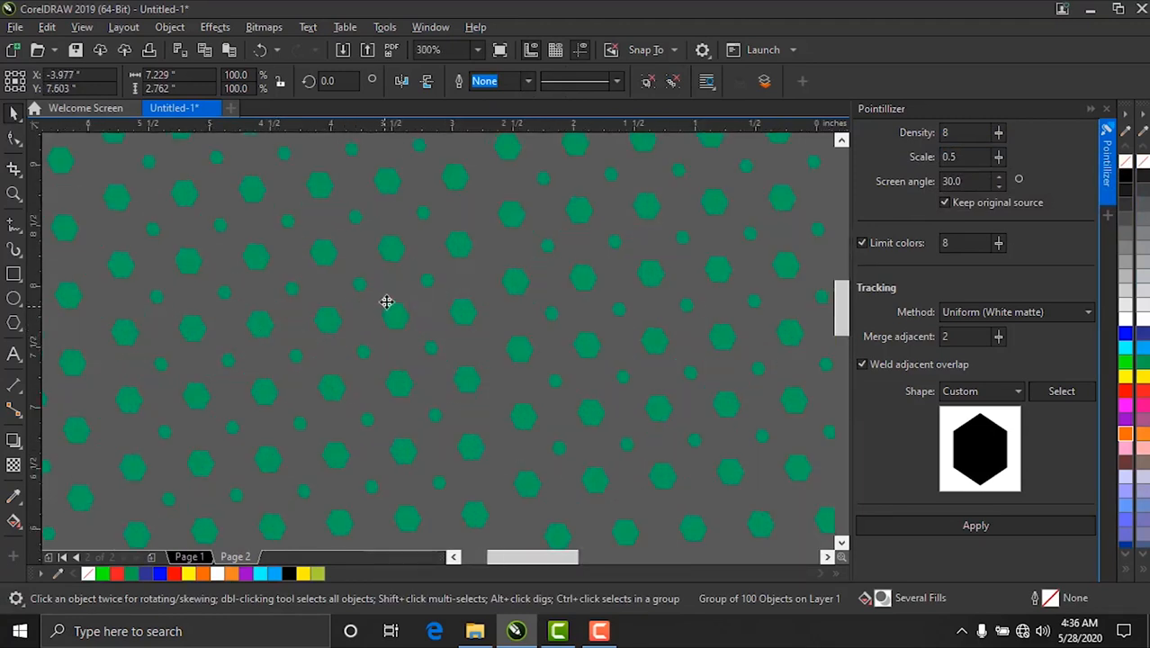
Step: Examine the hexagon pattern's dot shapes, sizes and spacing up close and compare it with the other objects around the page
{"action": "scroll", "coordinate": [386, 301], "scroll_direction": "down", "scroll_amount": 5}
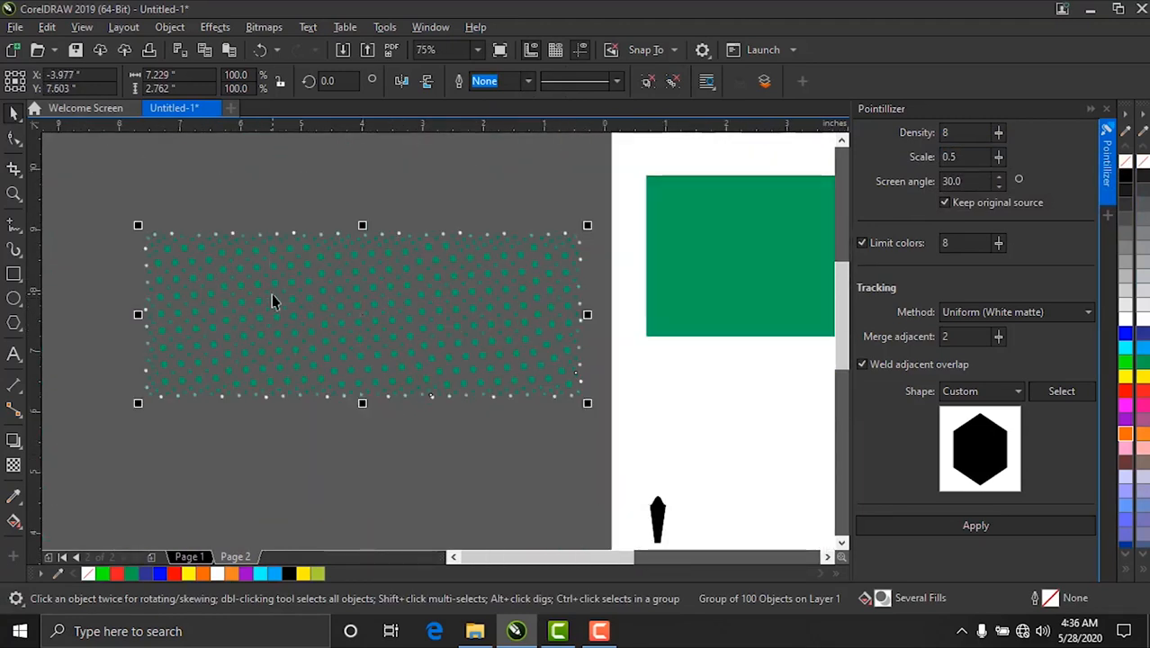
{"action": "scroll", "coordinate": [271, 302], "scroll_direction": "up", "scroll_amount": 2}
{"action": "scroll", "coordinate": [303, 326], "scroll_direction": "down", "scroll_amount": 2}
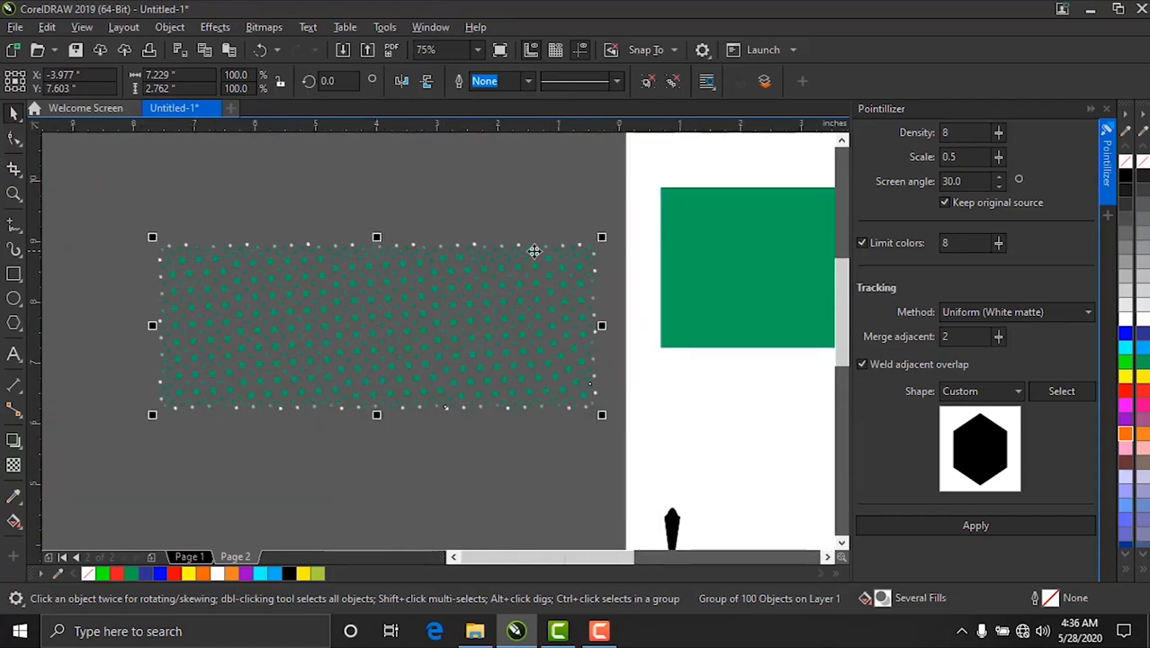
{"action": "scroll", "coordinate": [283, 242], "scroll_direction": "up", "scroll_amount": 2}
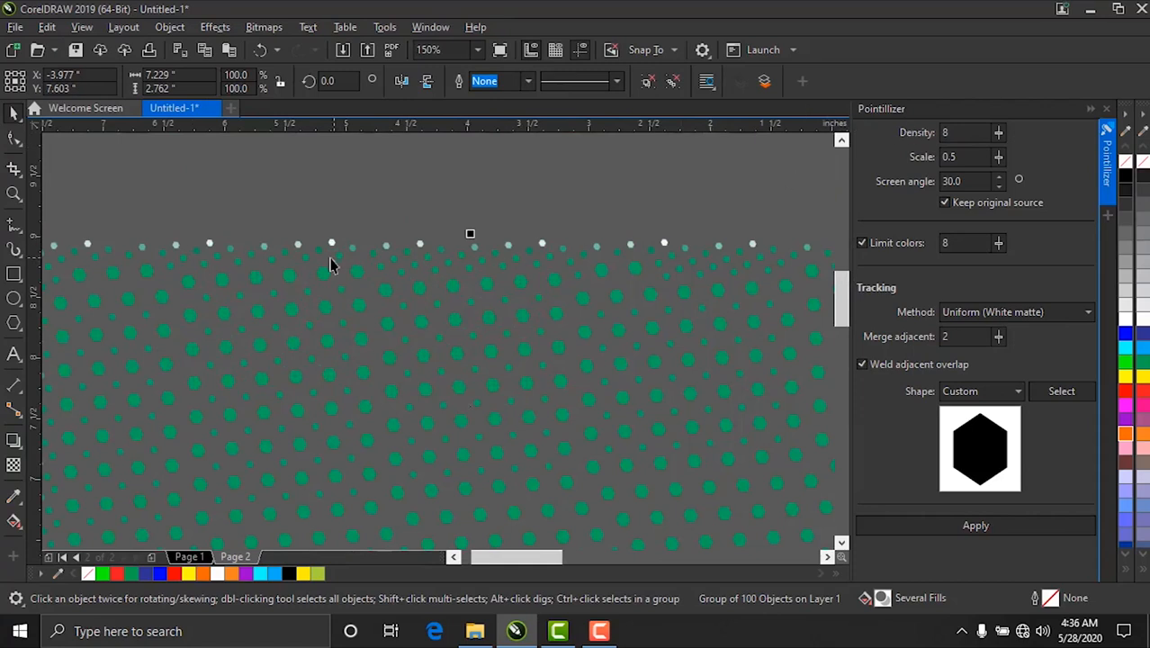
{"action": "scroll", "coordinate": [412, 280], "scroll_direction": "down", "scroll_amount": 2}
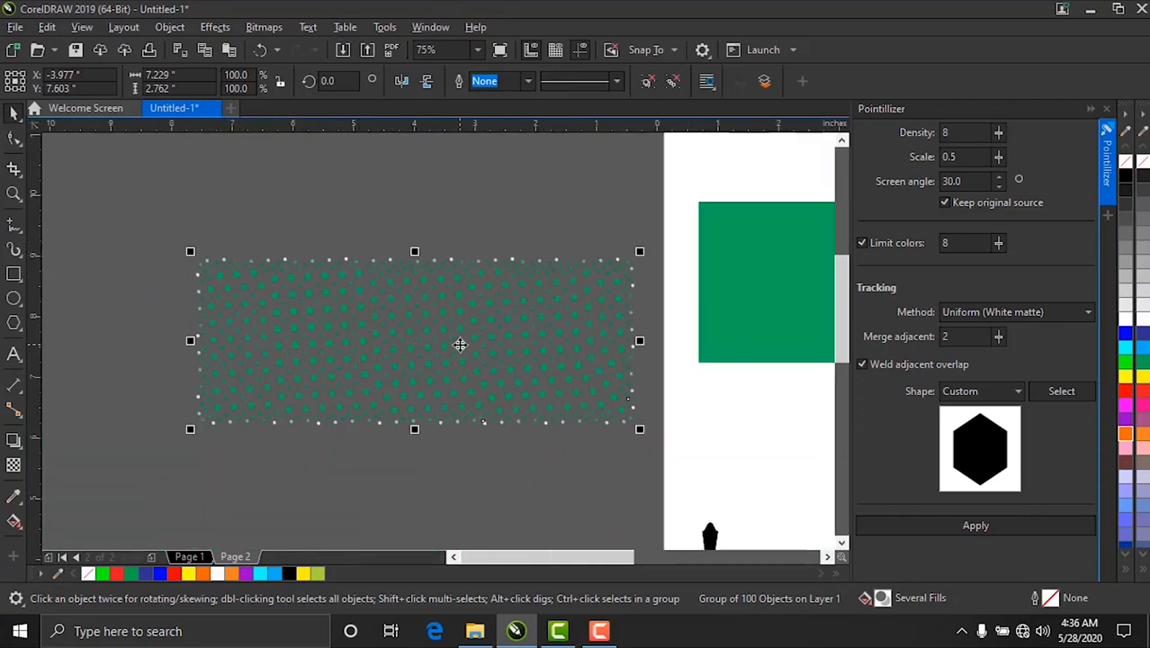
{"action": "scroll", "coordinate": [302, 369], "scroll_direction": "up", "scroll_amount": 2}
{"action": "scroll", "coordinate": [306, 369], "scroll_direction": "down", "scroll_amount": 2}
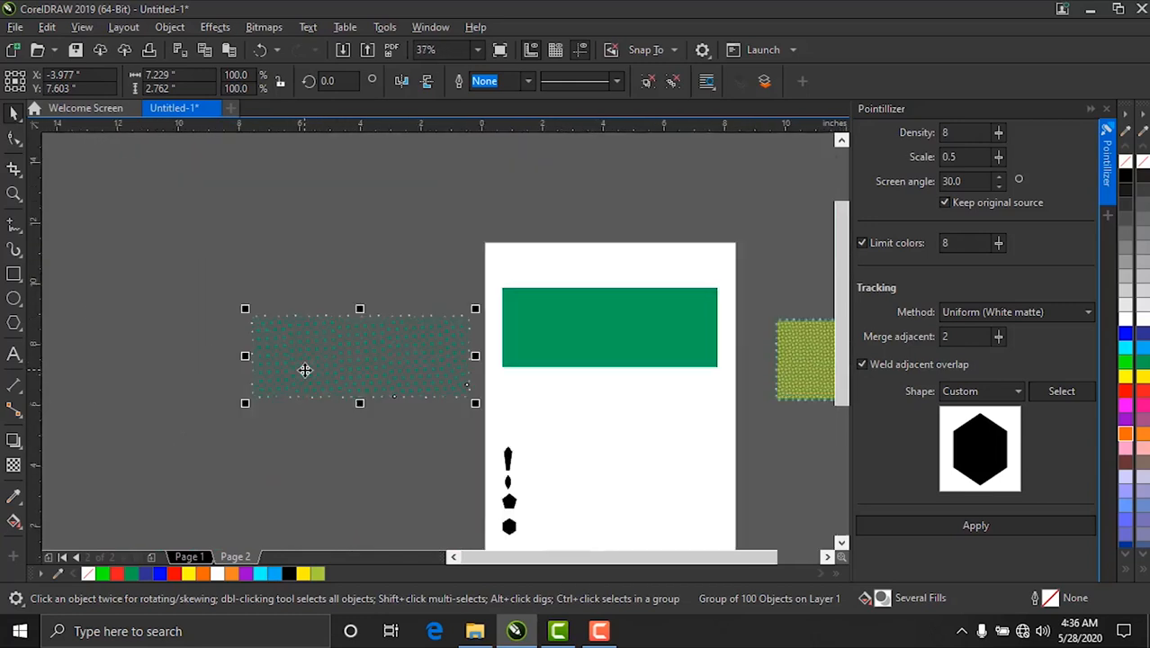
{"action": "scroll", "coordinate": [436, 377], "scroll_direction": "down", "scroll_amount": 1}
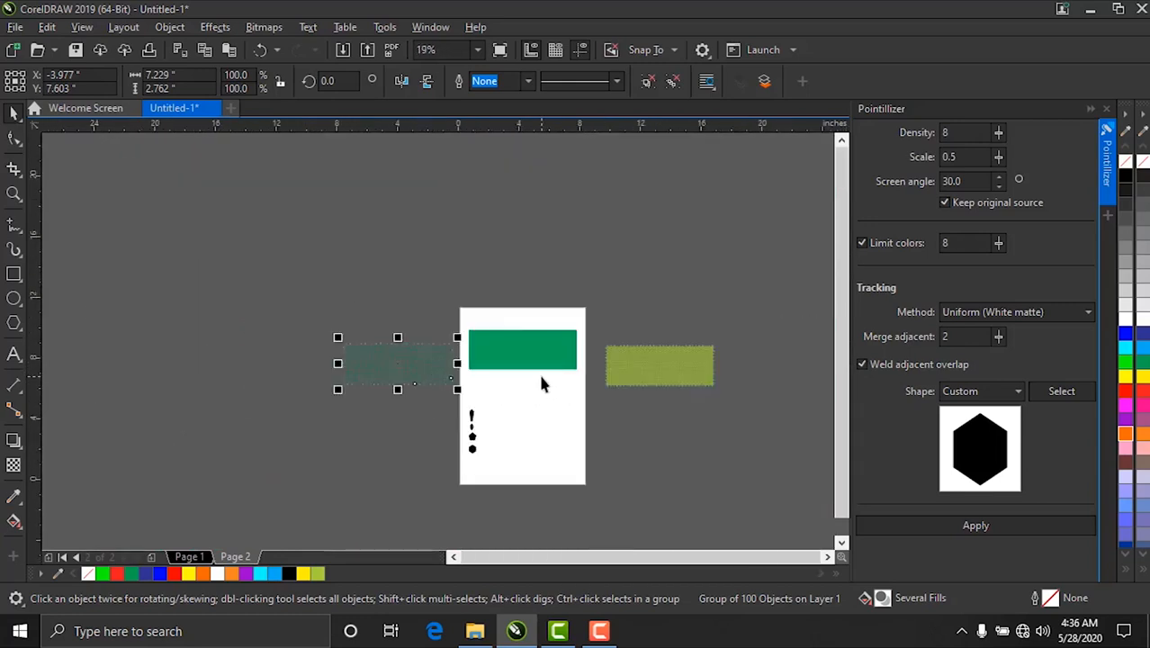
{"action": "scroll", "coordinate": [541, 383], "scroll_direction": "up", "scroll_amount": 1}
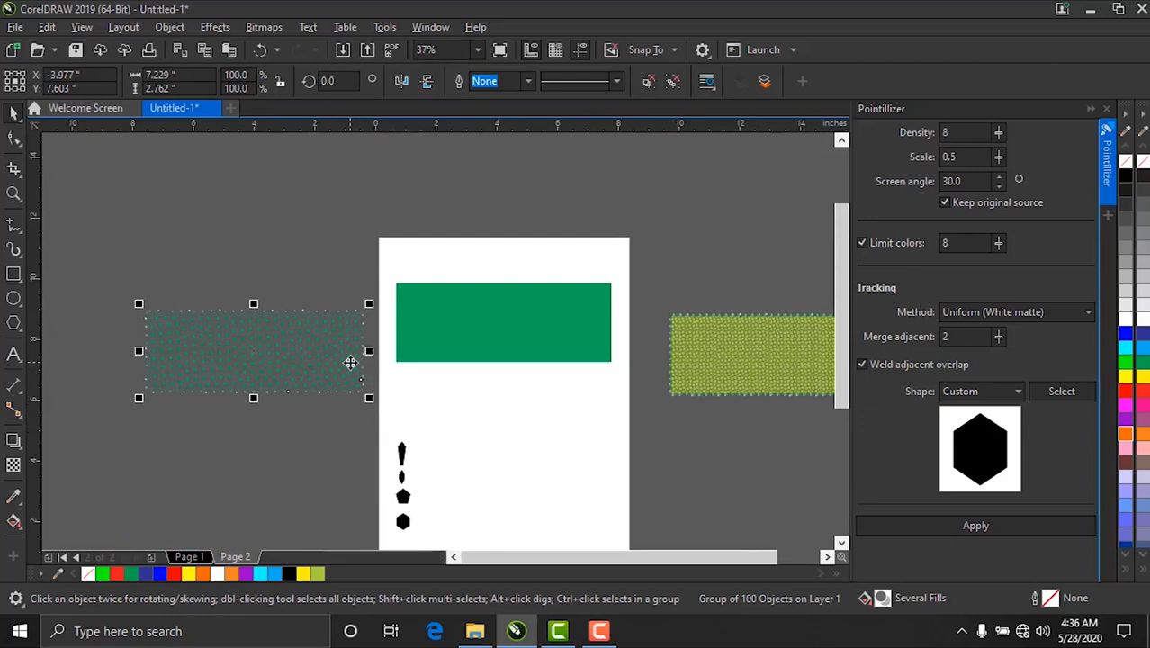
Step: Add a third page to the document
{"action": "left_click", "coordinate": [152, 558]}
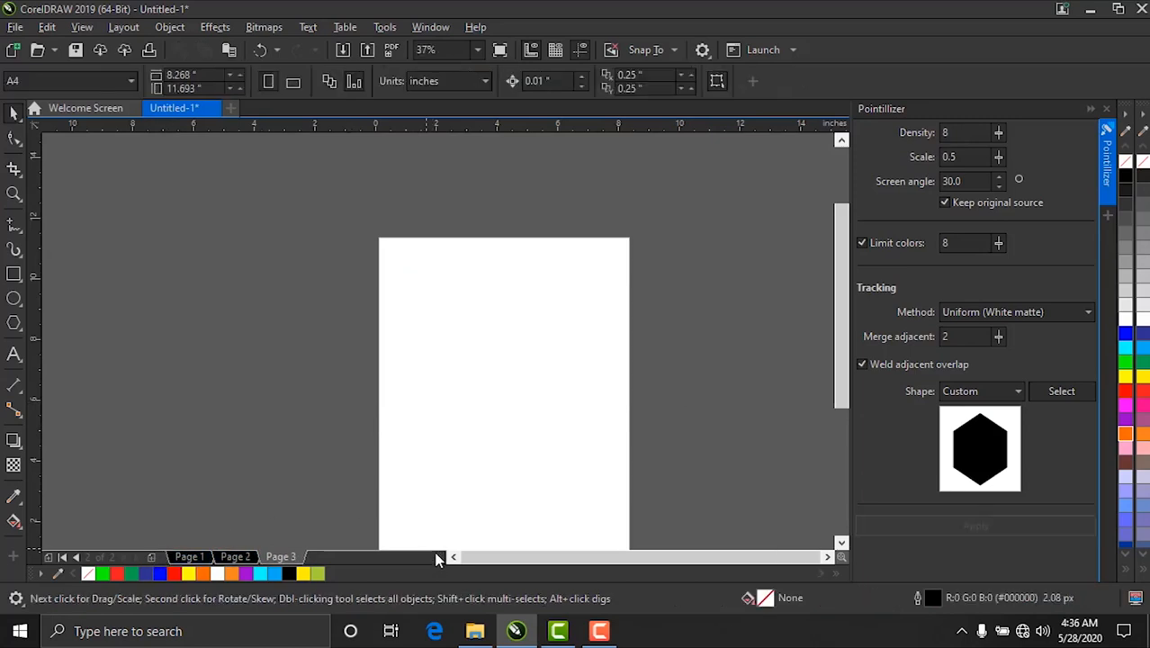
Step: Import a portrait photo of a man in a white shirt from the photographs folder on drive D onto page 3
{"action": "left_click", "coordinate": [475, 631]}
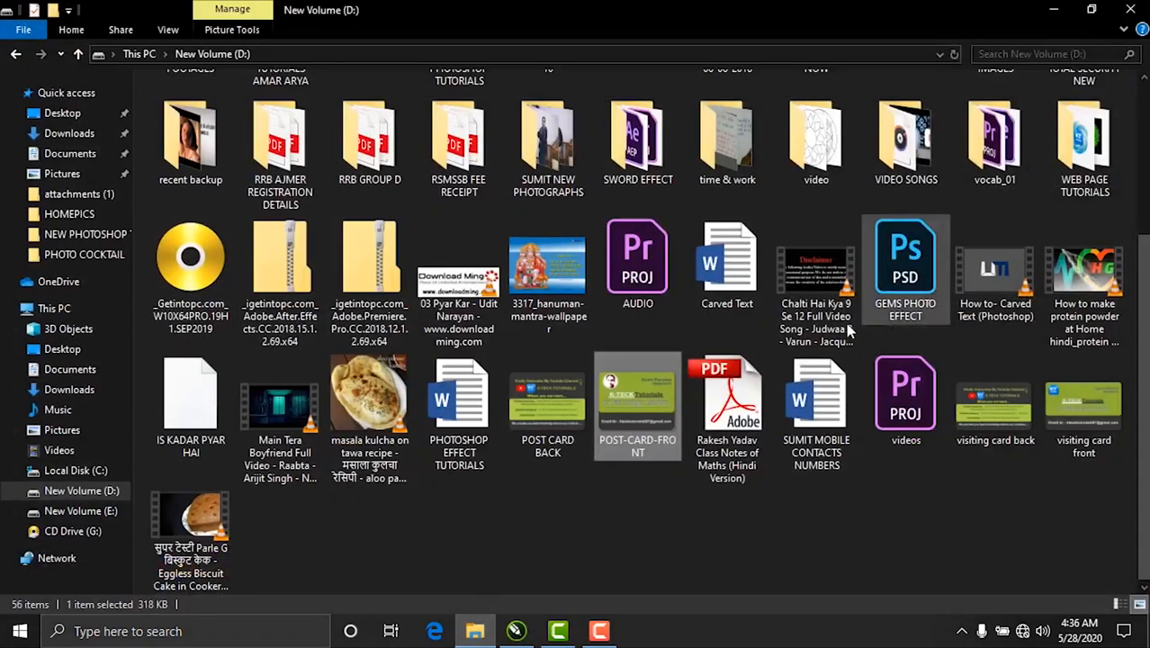
{"action": "left_click", "coordinate": [563, 264]}
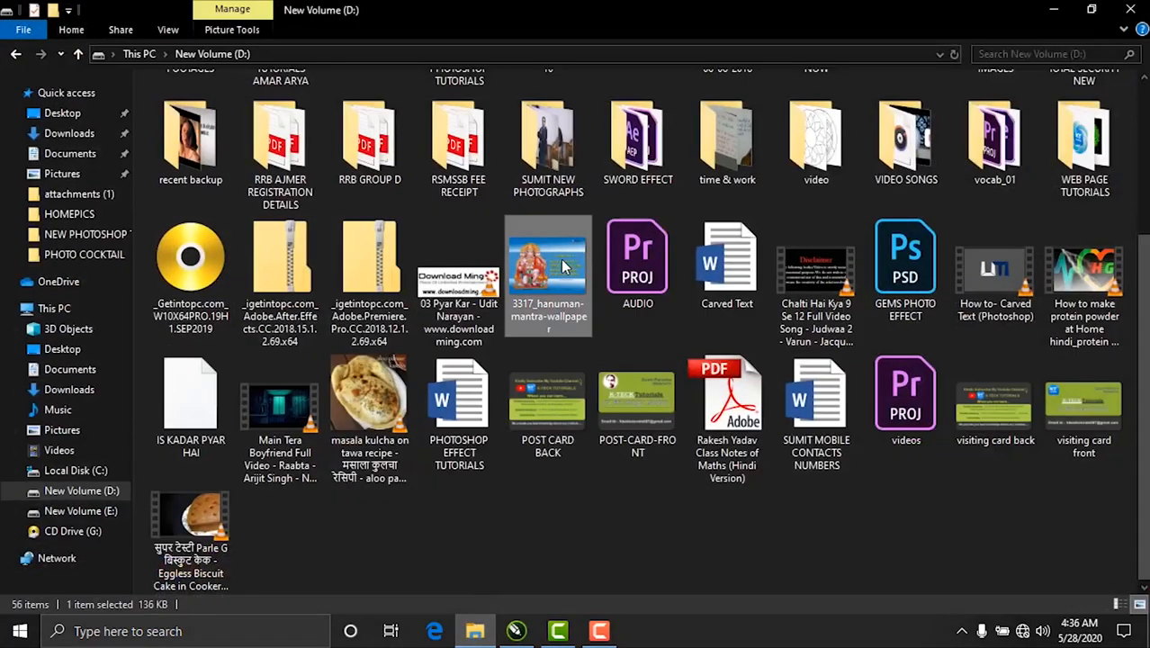
{"action": "double_click", "coordinate": [559, 155]}
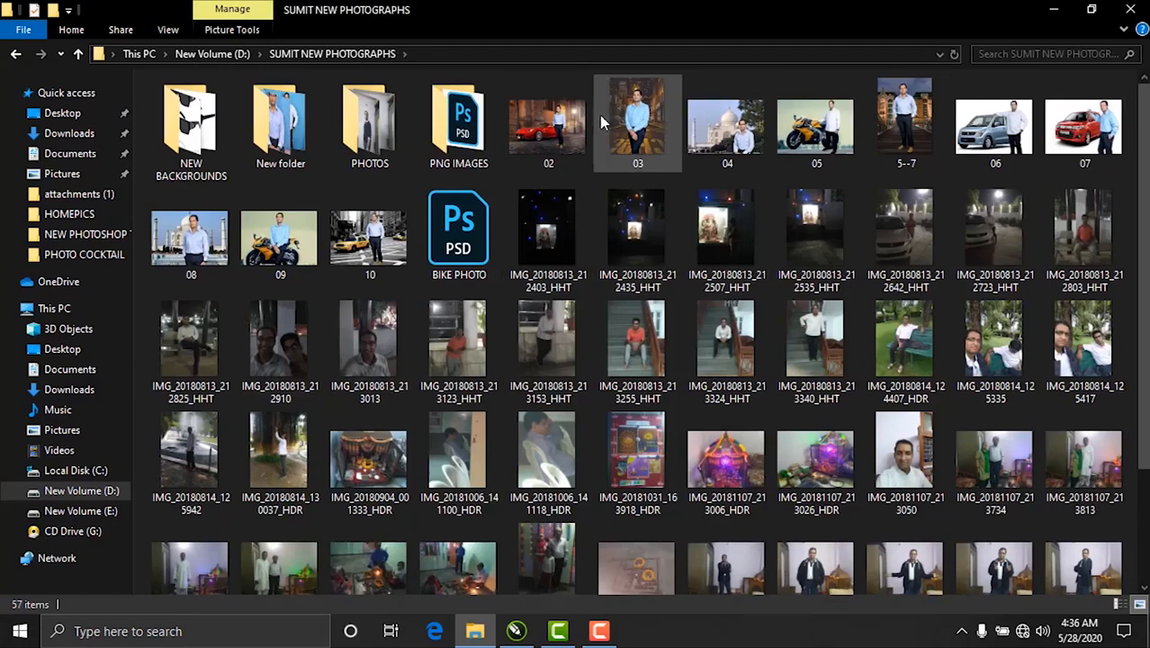
{"action": "scroll", "coordinate": [754, 342], "scroll_direction": "down", "scroll_amount": 2}
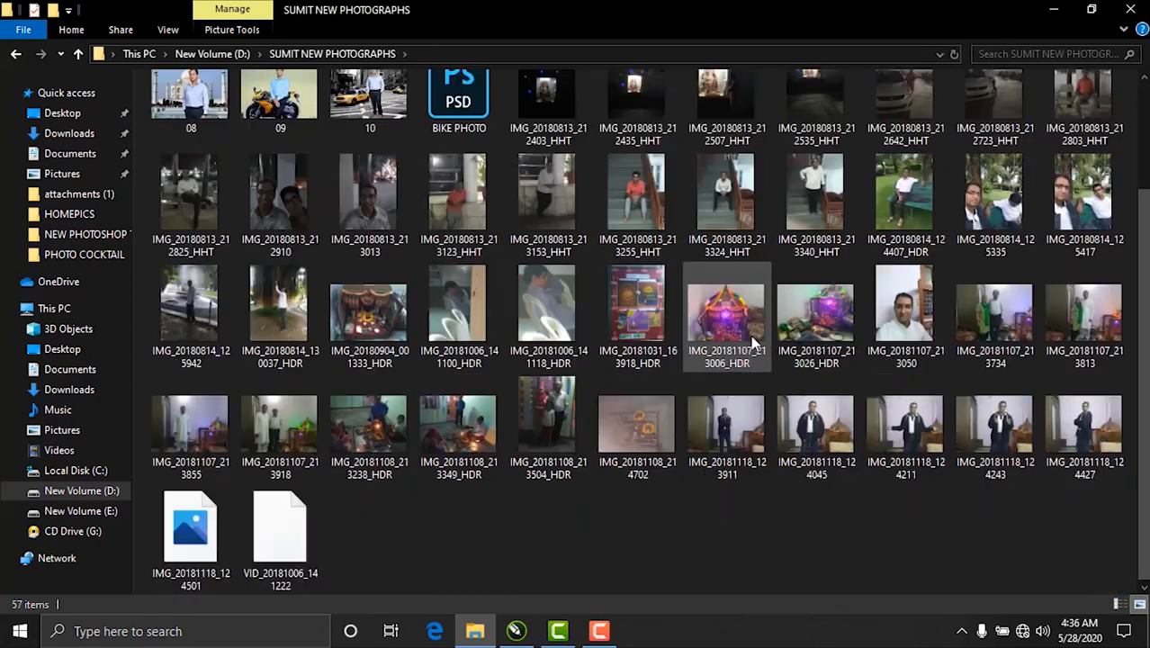
{"action": "left_click_drag", "start_coordinate": [887, 320], "coordinate": [443, 423]}
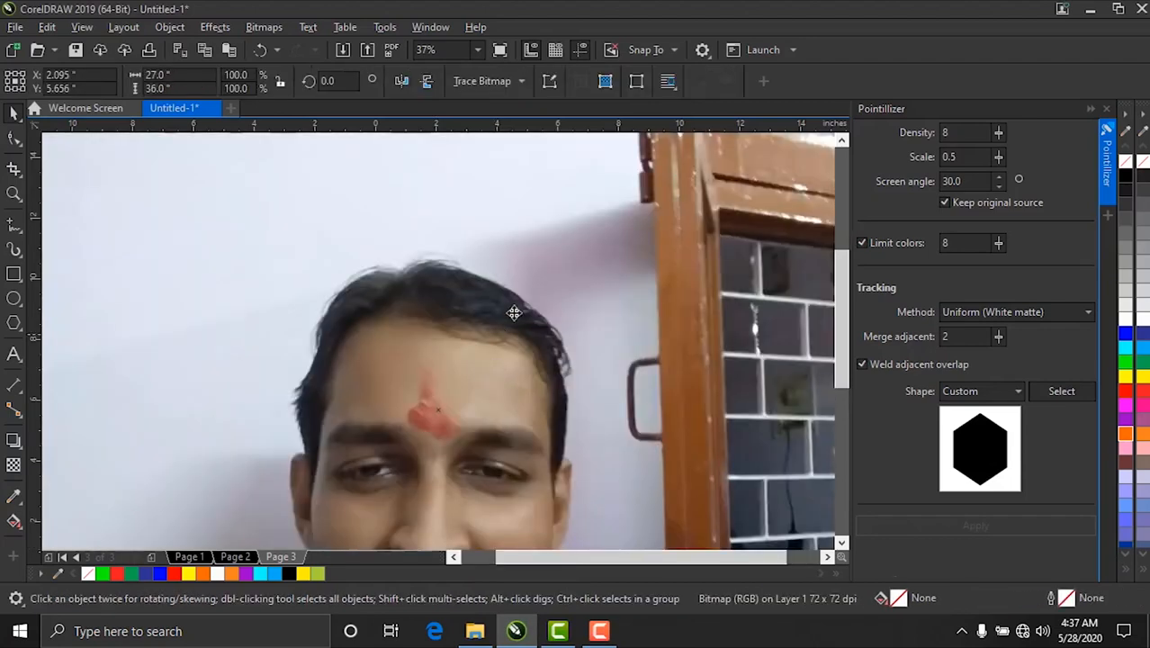
Step: Scale the portrait photo down to about 4.1 by 5.5 inches and place it in the middle of the page
{"action": "scroll", "coordinate": [514, 312], "scroll_direction": "down", "scroll_amount": 2}
{"action": "left_click_drag", "start_coordinate": [605, 196], "coordinate": [475, 360]}
{"action": "left_click_drag", "start_coordinate": [443, 407], "coordinate": [520, 326]}
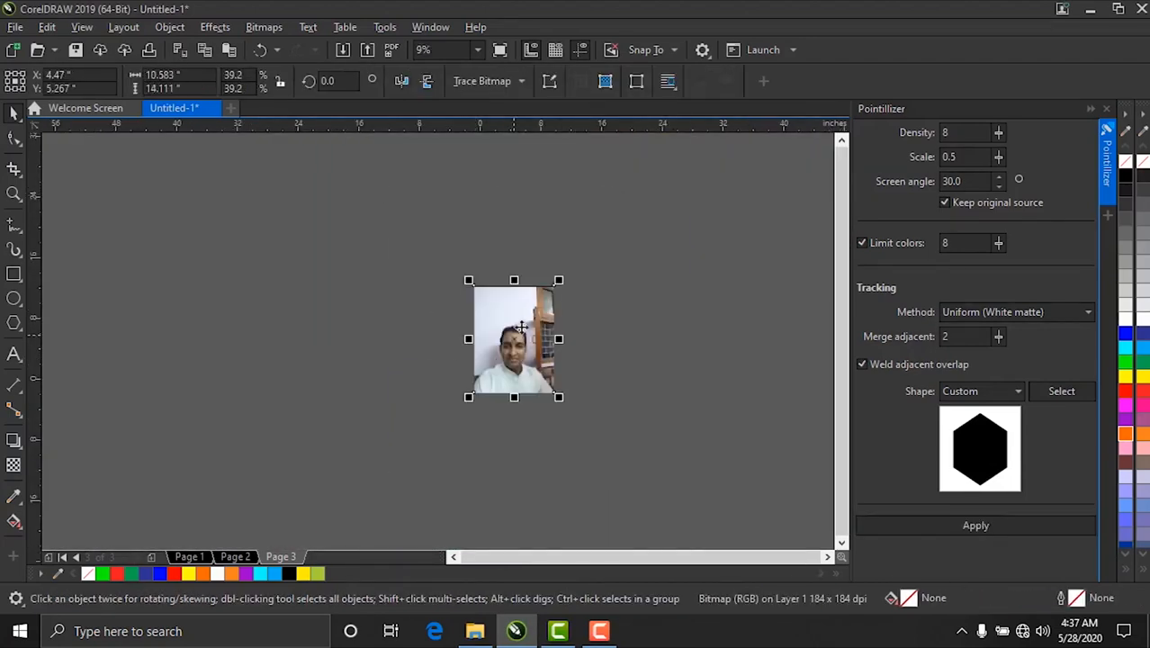
{"action": "left_click_drag", "start_coordinate": [558, 279], "coordinate": [530, 350]}
{"action": "scroll", "coordinate": [514, 346], "scroll_direction": "up", "scroll_amount": 2}
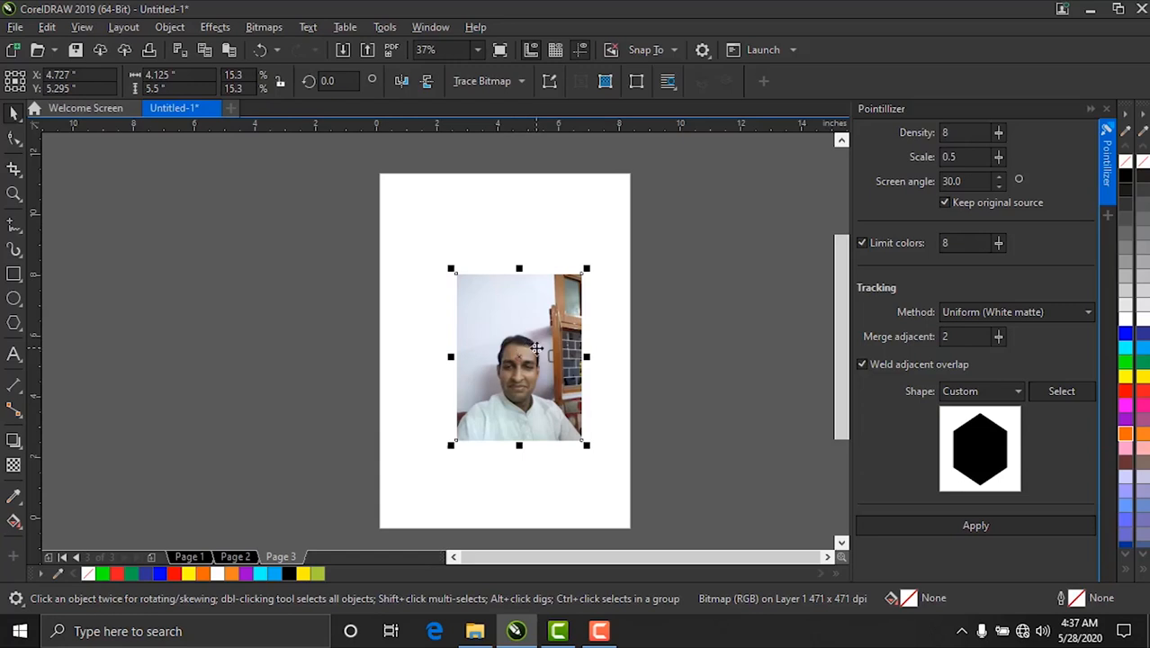
Step: Apply the Pointillizer to the portrait photo with the Size modulation 1 (opacity) method
{"action": "scroll", "coordinate": [537, 410], "scroll_direction": "up", "scroll_amount": 1}
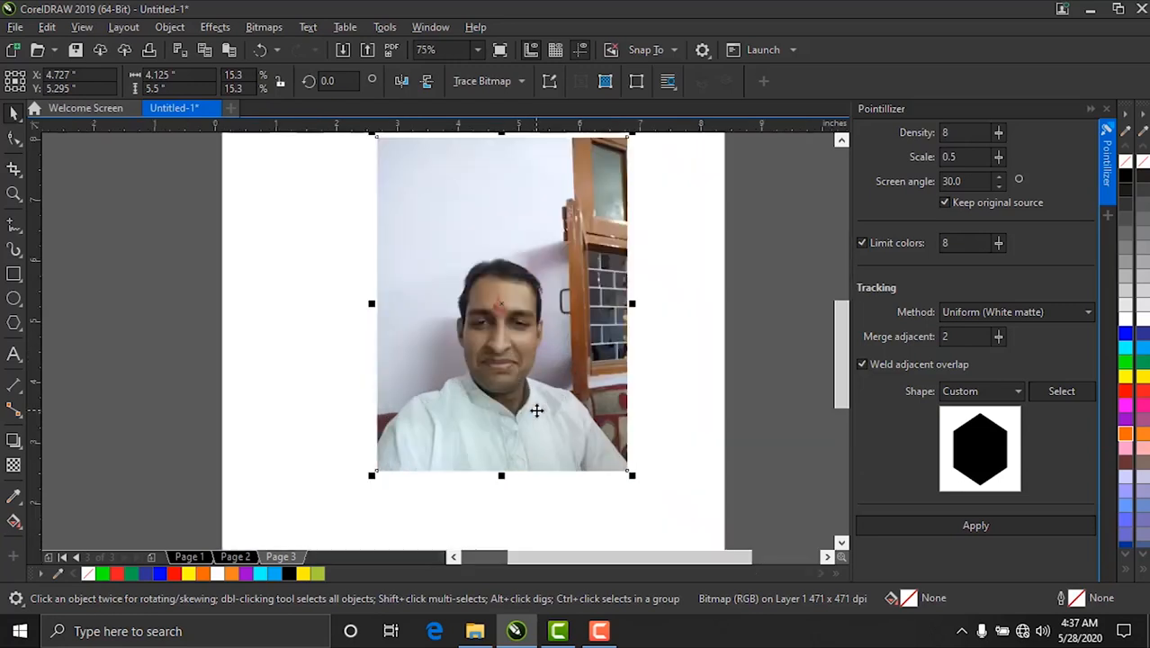
{"action": "scroll", "coordinate": [536, 409], "scroll_direction": "down", "scroll_amount": 1}
{"action": "scroll", "coordinate": [549, 383], "scroll_direction": "up", "scroll_amount": 1}
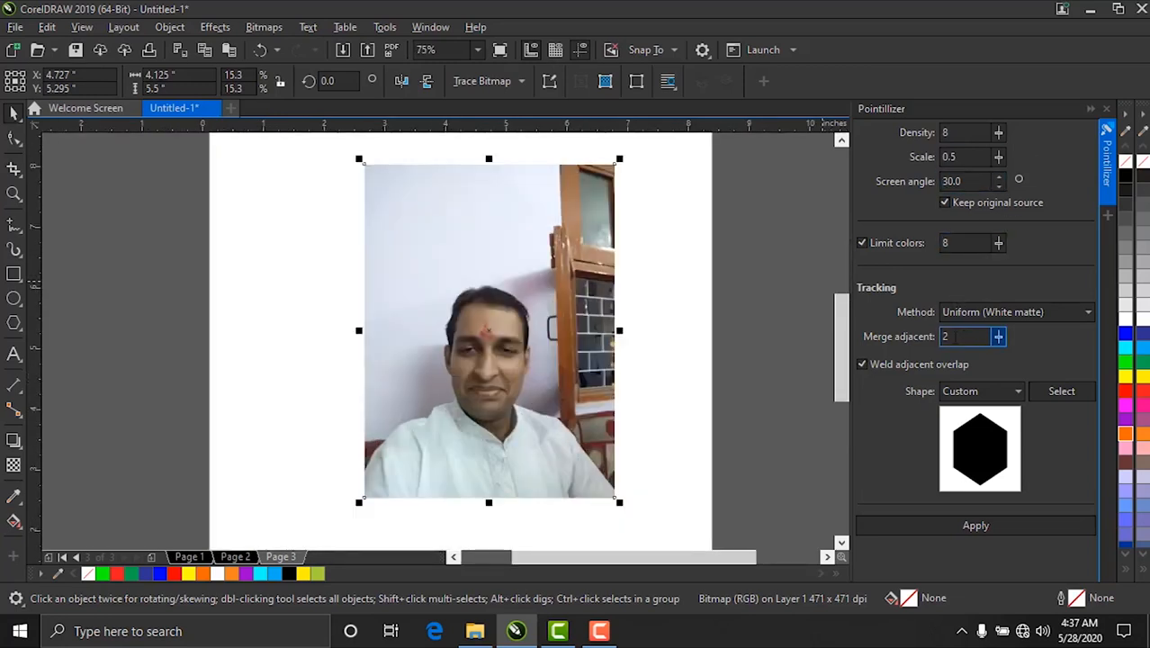
{"action": "left_click", "coordinate": [1020, 311]}
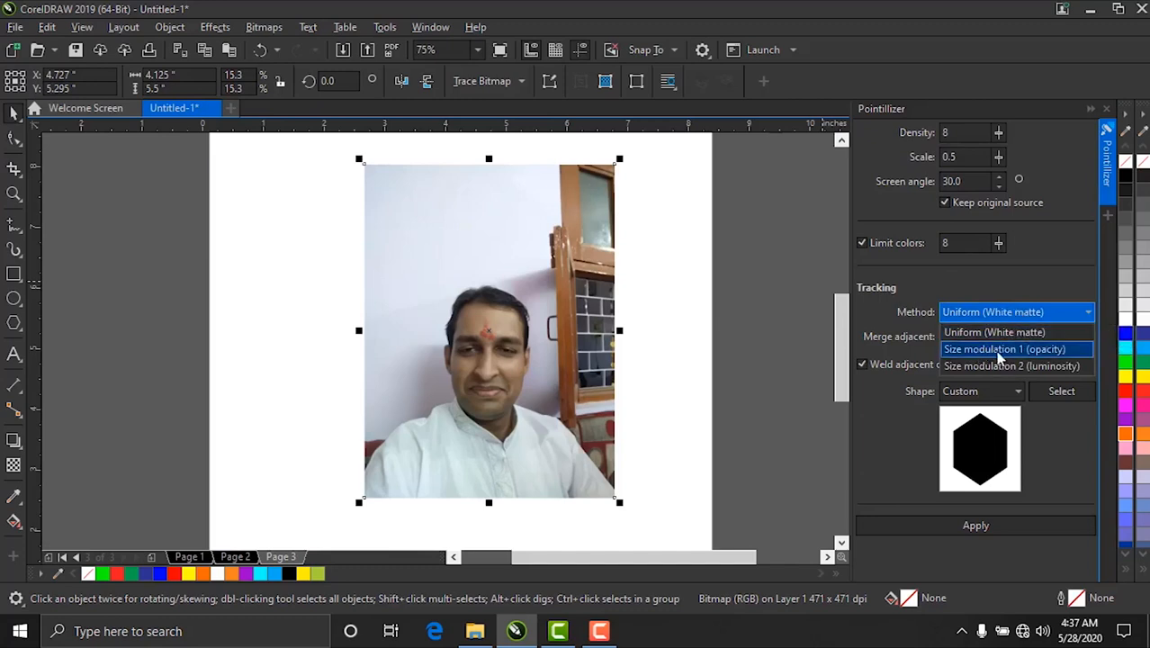
{"action": "left_click", "coordinate": [1027, 347]}
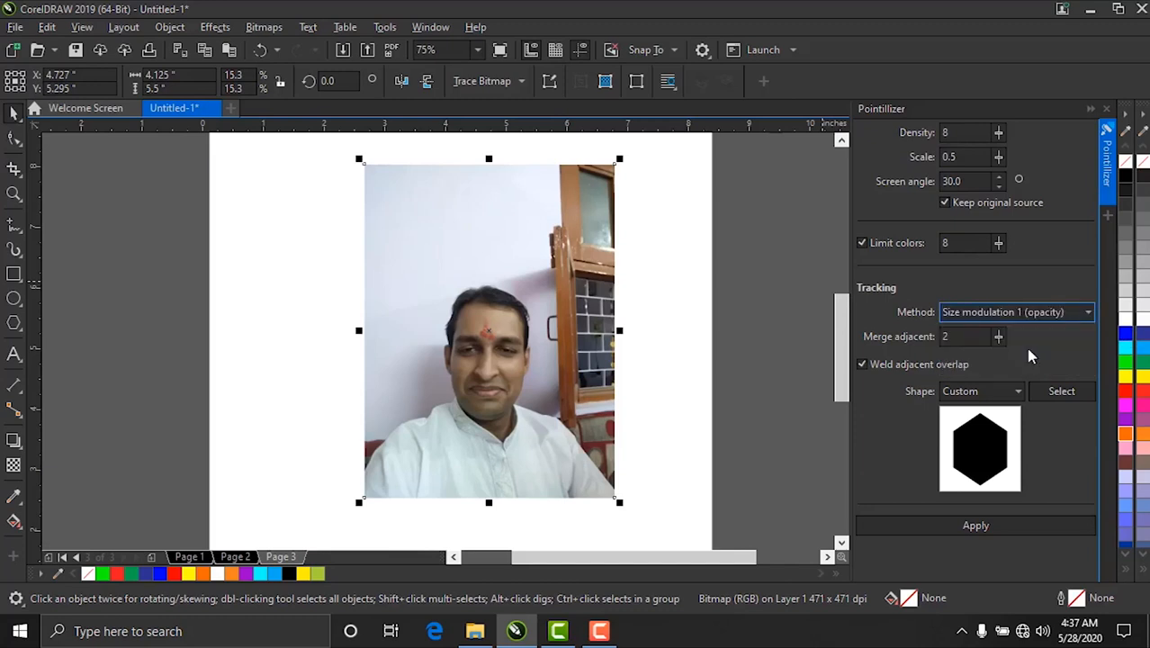
{"action": "left_click", "coordinate": [976, 526]}
Step: Move the opacity dot pattern off the page to its left side and check its dots up close
{"action": "scroll", "coordinate": [685, 355], "scroll_direction": "down", "scroll_amount": 2}
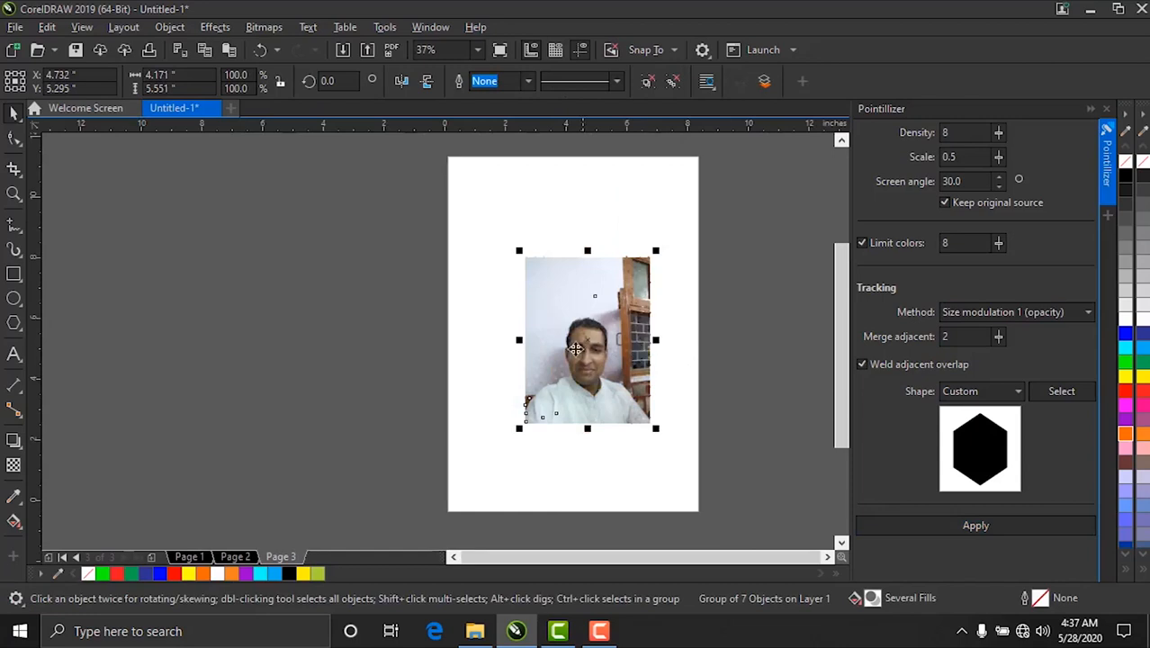
{"action": "left_click_drag", "start_coordinate": [586, 340], "coordinate": [510, 330]}
{"action": "scroll", "coordinate": [396, 367], "scroll_direction": "up", "scroll_amount": 2}
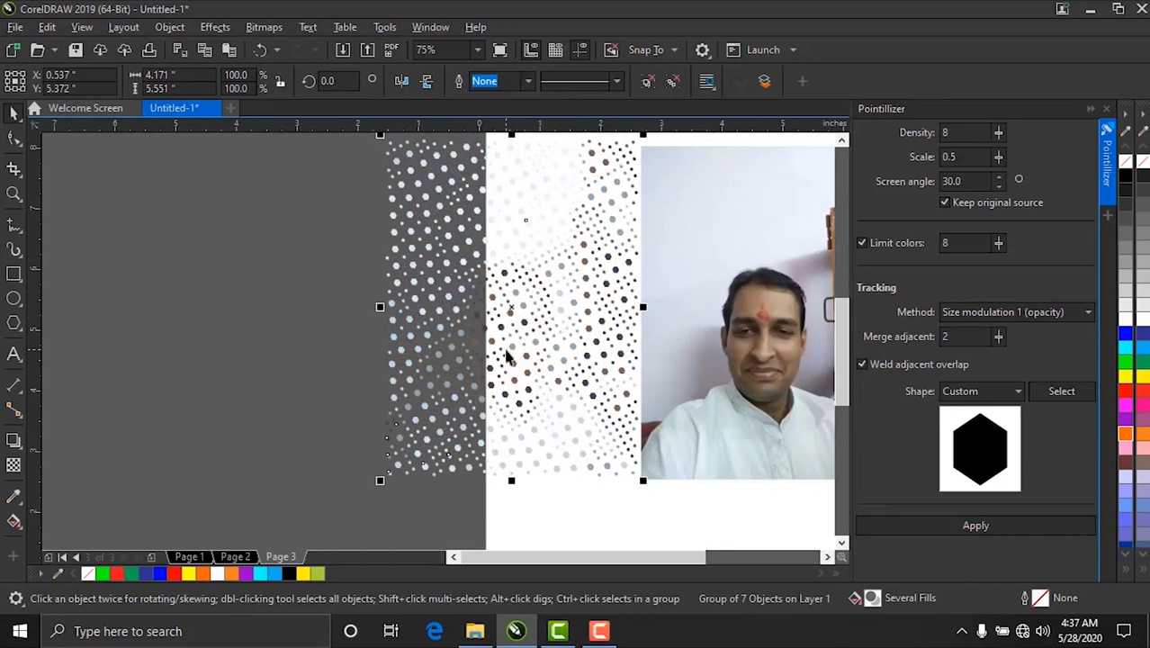
{"action": "scroll", "coordinate": [507, 357], "scroll_direction": "down", "scroll_amount": 2}
{"action": "left_click_drag", "start_coordinate": [522, 329], "coordinate": [570, 222]}
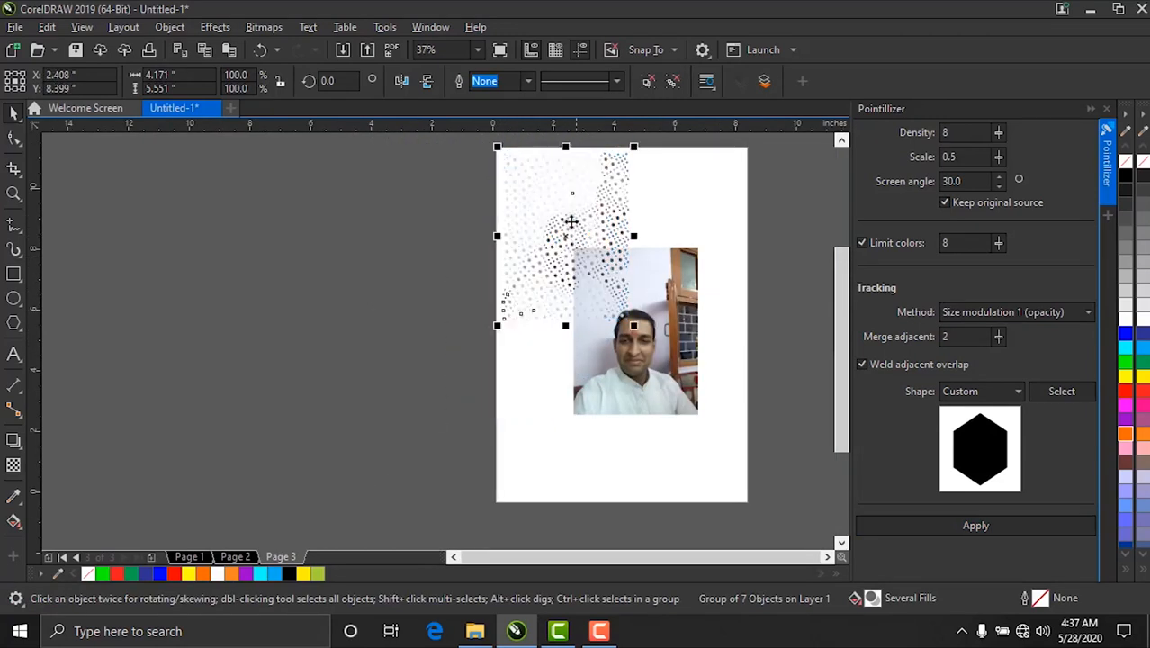
{"action": "left_click", "coordinate": [526, 219]}
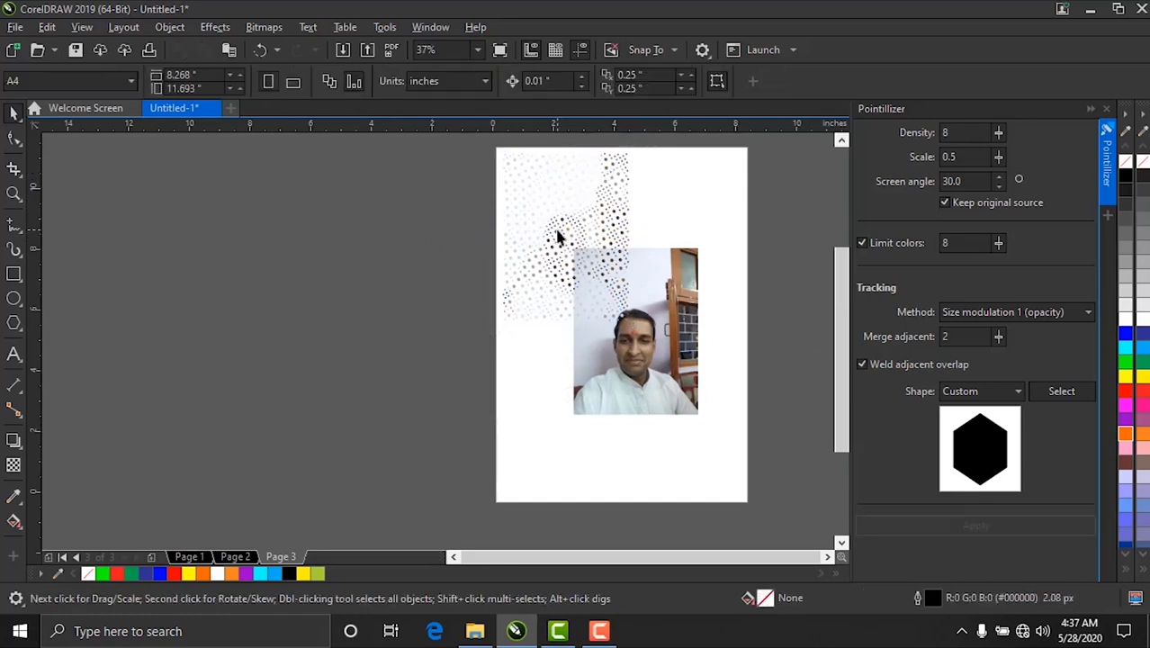
{"action": "left_click_drag", "start_coordinate": [557, 234], "coordinate": [382, 286]}
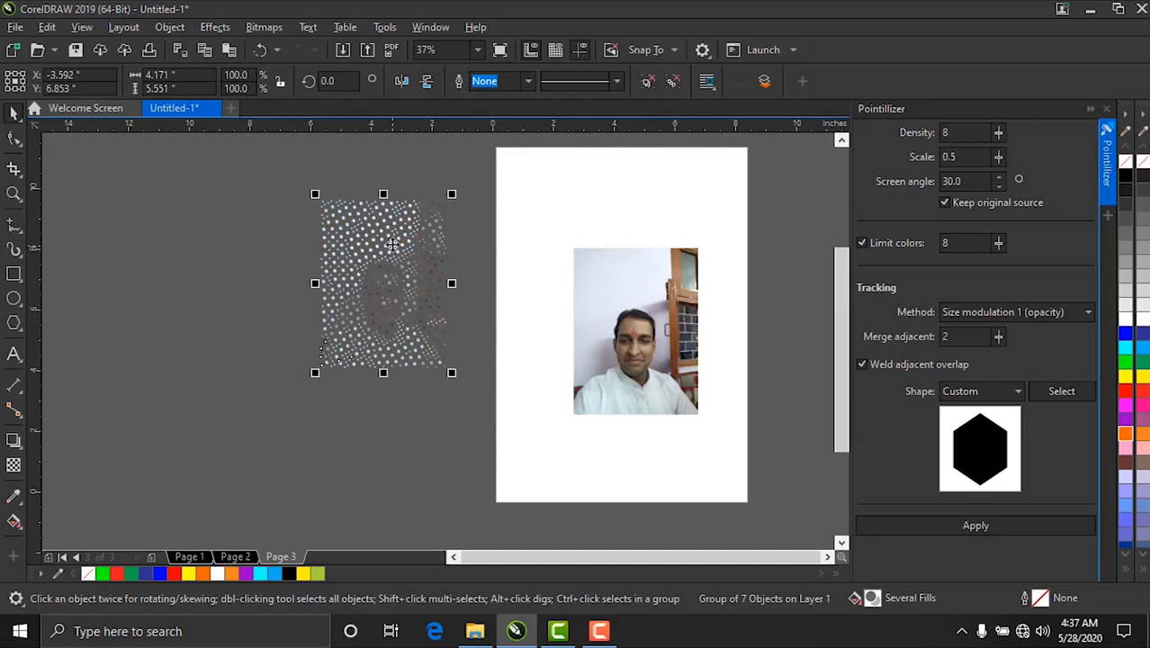
Step: Apply the Pointillizer to the portrait photo again with the Size modulation 2 (luminosity) method
{"action": "left_click", "coordinate": [643, 351]}
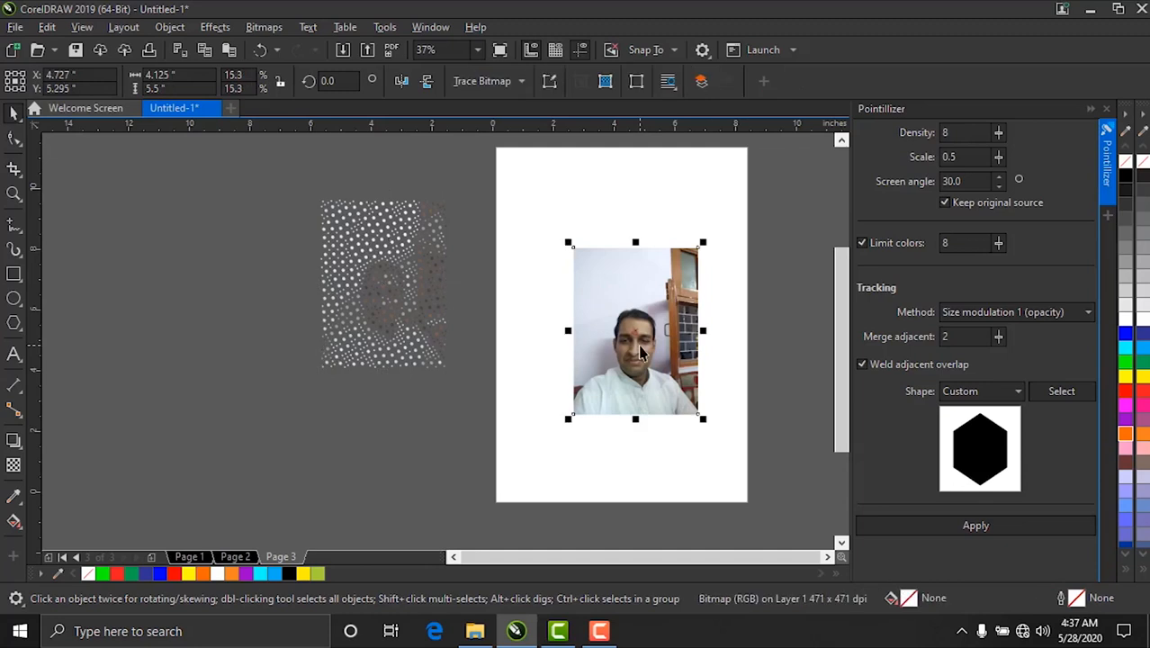
{"action": "left_click", "coordinate": [1029, 313]}
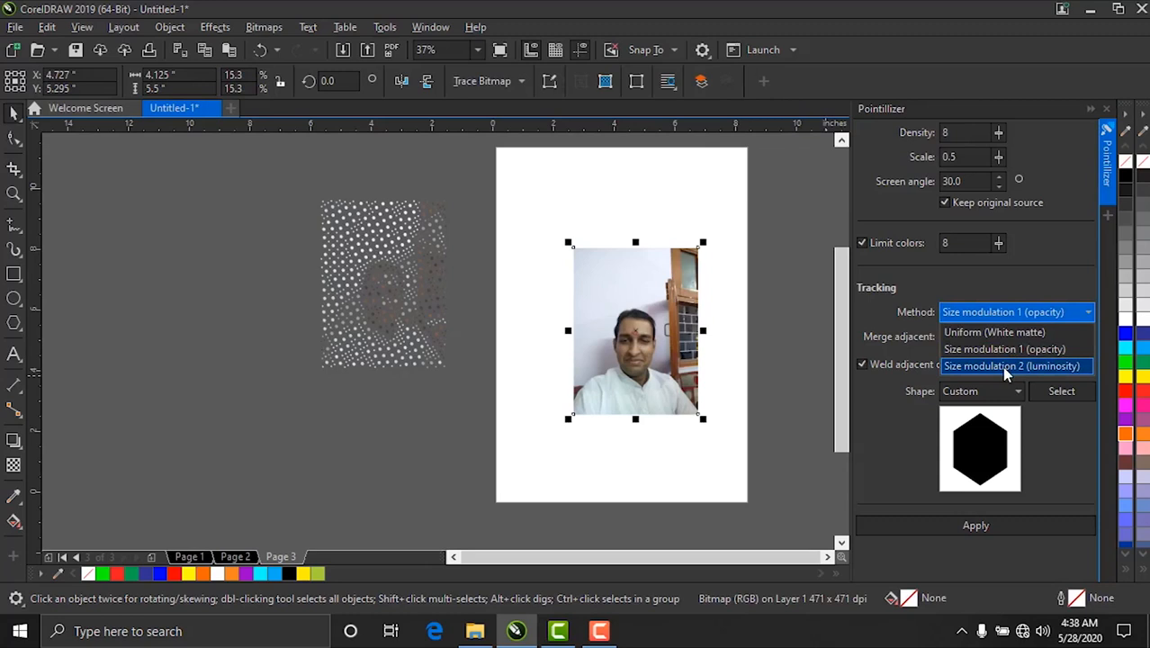
{"action": "left_click", "coordinate": [1001, 366]}
{"action": "left_click", "coordinate": [937, 525]}
Step: Move the luminosity dot pattern off the page to the right of the portrait photo
{"action": "left_click_drag", "start_coordinate": [635, 319], "coordinate": [810, 315]}
{"action": "scroll", "coordinate": [609, 315], "scroll_direction": "down", "scroll_amount": 2}
{"action": "scroll", "coordinate": [711, 308], "scroll_direction": "up", "scroll_amount": 2}
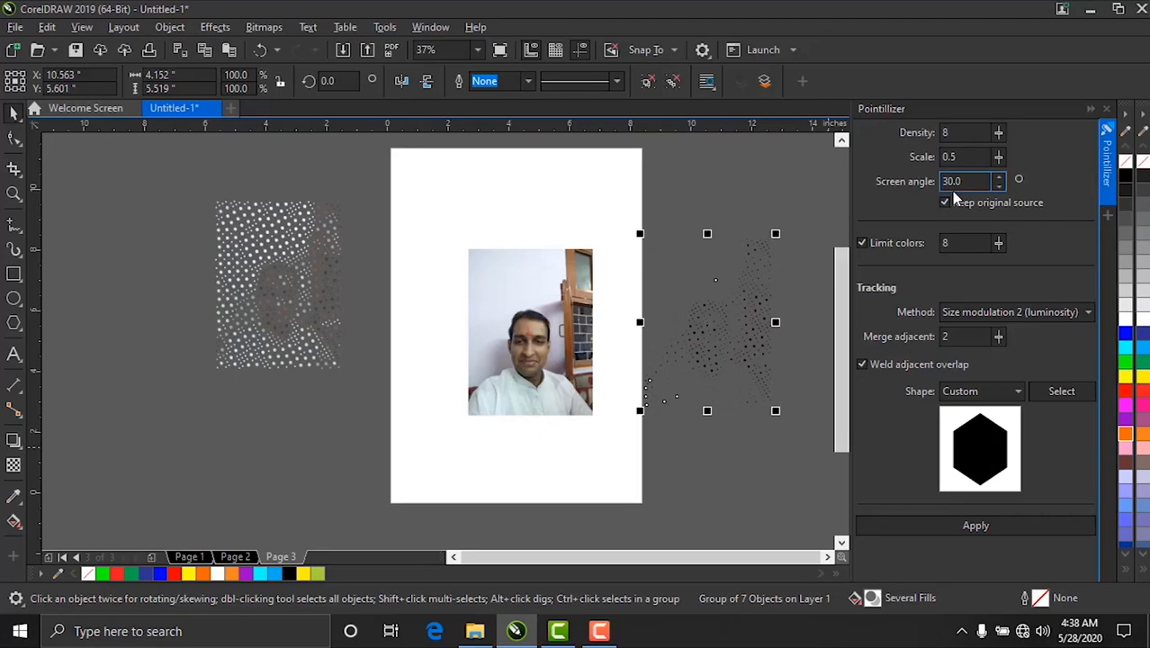
Step: Replace the portrait and its dot patterns on page 3 with the close-up photo of a woman's face
{"action": "left_click", "coordinate": [475, 631]}
{"action": "left_click_drag", "start_coordinate": [282, 261], "coordinate": [506, 275]}
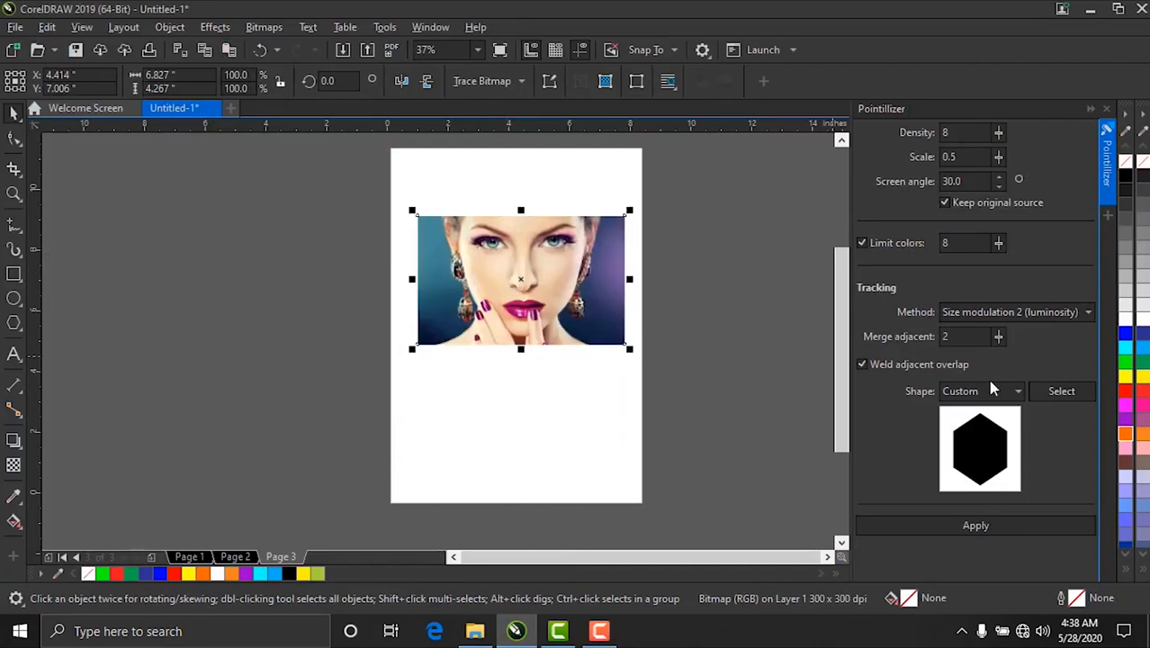
Step: Try the Pointillizer on the woman's photo with Size modulation 2 (luminosity) at density 8, placing the dots below the photo
{"action": "left_click", "coordinate": [975, 527]}
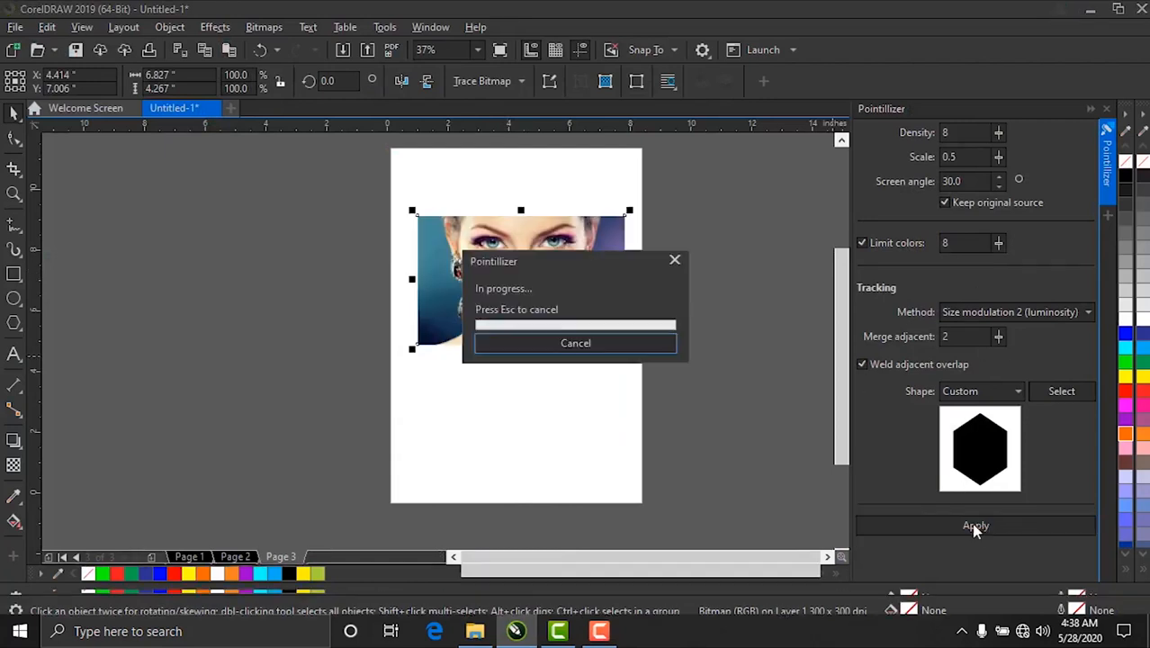
{"action": "left_click_drag", "start_coordinate": [525, 283], "coordinate": [511, 428]}
{"action": "scroll", "coordinate": [507, 424], "scroll_direction": "up", "scroll_amount": 2}
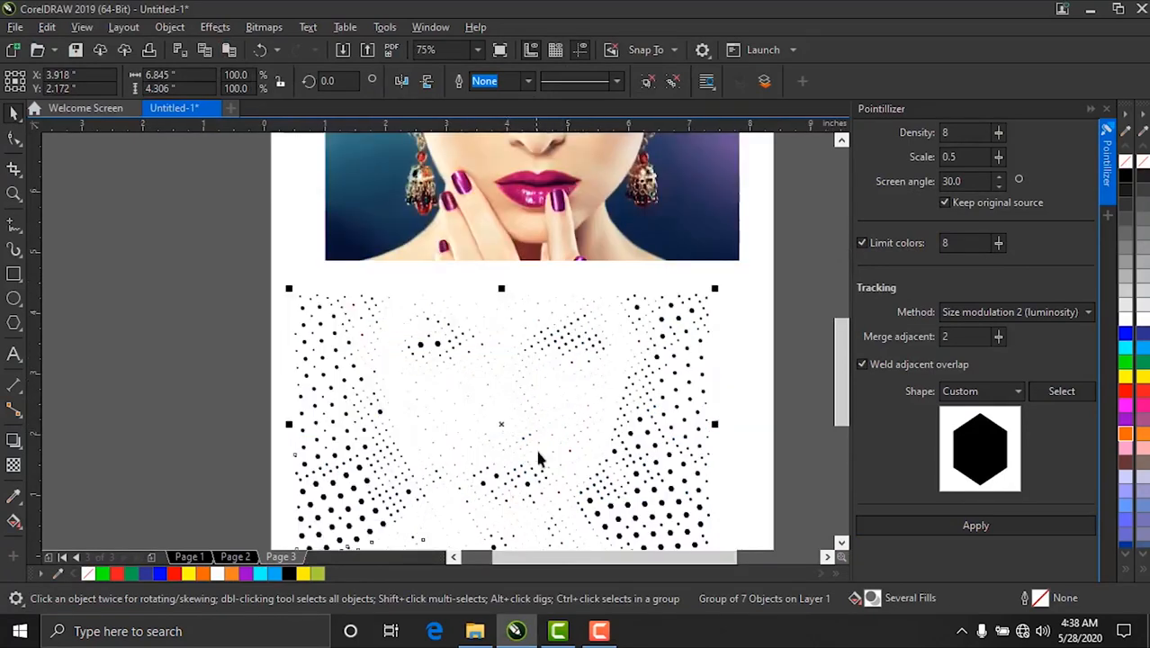
Step: Delete the luminosity dot pattern below the woman's photo
{"action": "scroll", "coordinate": [530, 430], "scroll_direction": "down", "scroll_amount": 4}
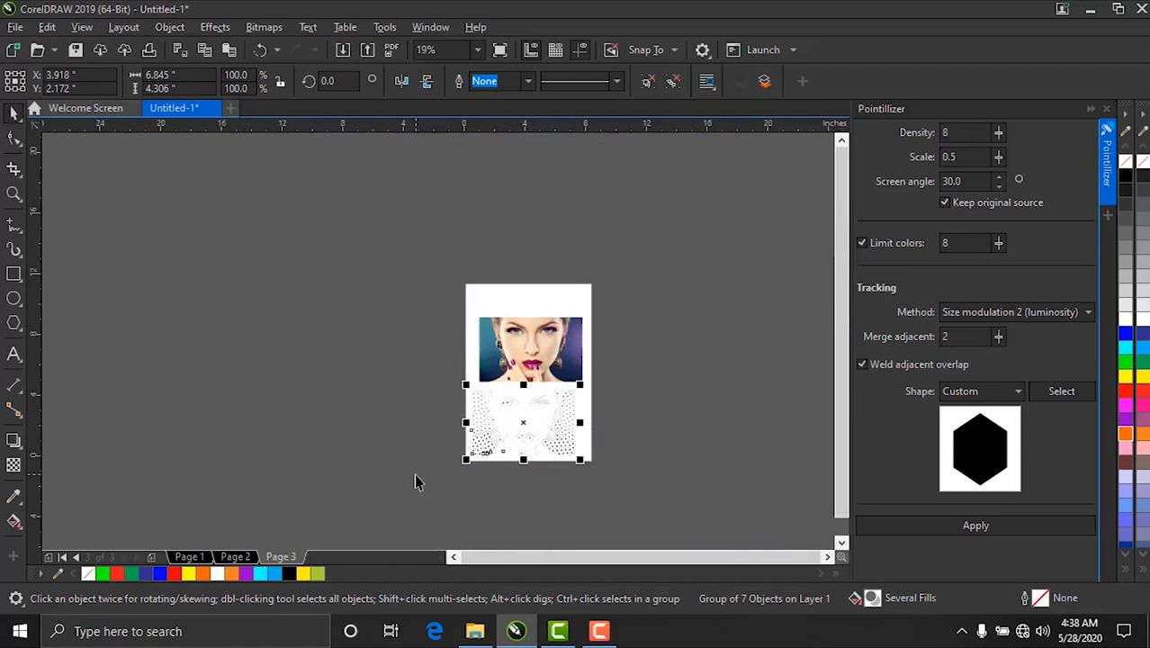
{"action": "left_click_drag", "start_coordinate": [415, 475], "coordinate": [599, 381]}
{"action": "key", "text": "Delete"}
Step: Apply the Pointillizer to the woman's photo with Size modulation 1 (opacity) and density 15, and place the dots below it
{"action": "left_click", "coordinate": [960, 312]}
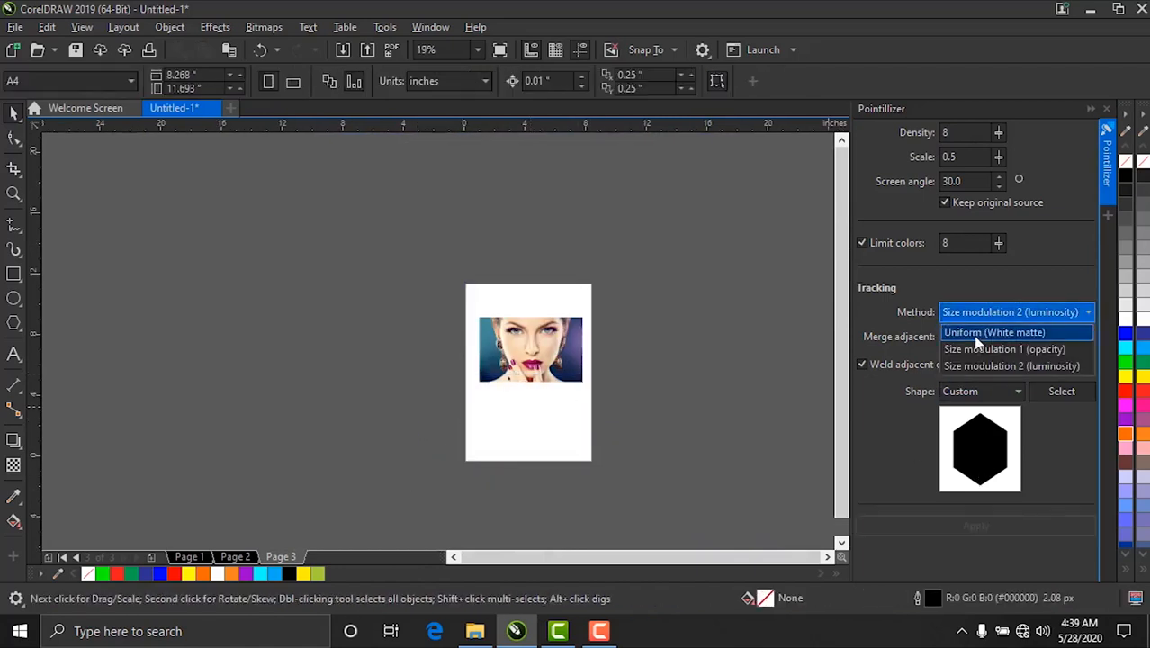
{"action": "left_click", "coordinate": [975, 347]}
{"action": "left_click_drag", "start_coordinate": [531, 351], "coordinate": [521, 416]}
Step: Examine the face's dot pattern up close and at page scale, comparing its dot sizes and colors with the photo above
{"action": "scroll", "coordinate": [530, 418], "scroll_direction": "up", "scroll_amount": 2}
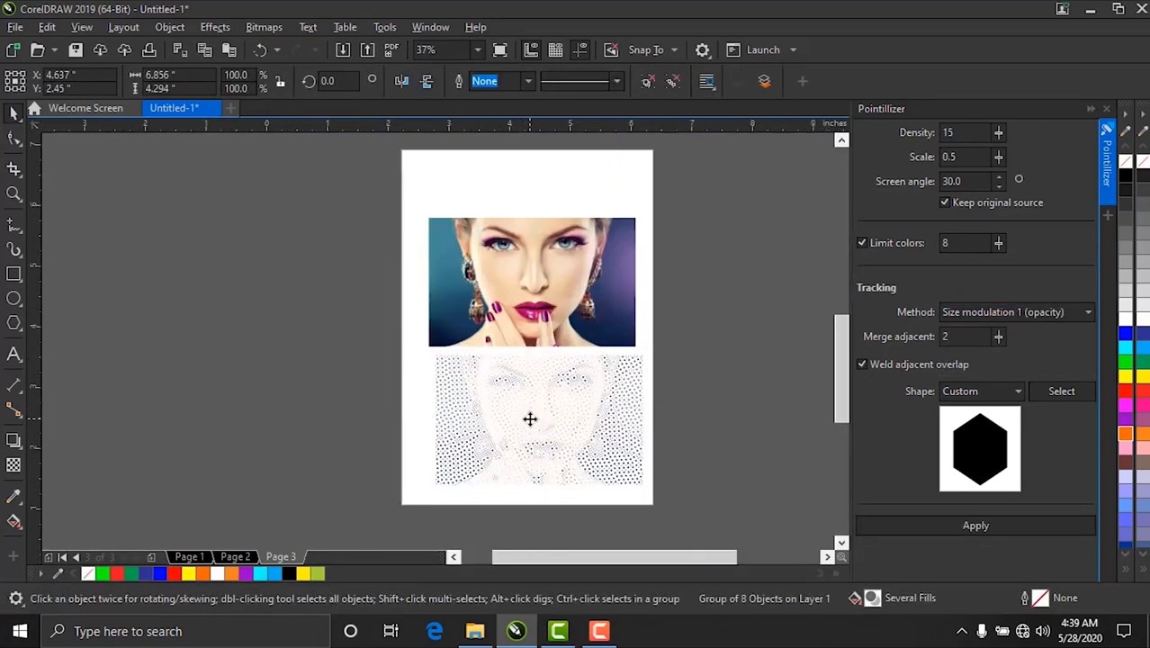
{"action": "scroll", "coordinate": [530, 418], "scroll_direction": "up", "scroll_amount": 2}
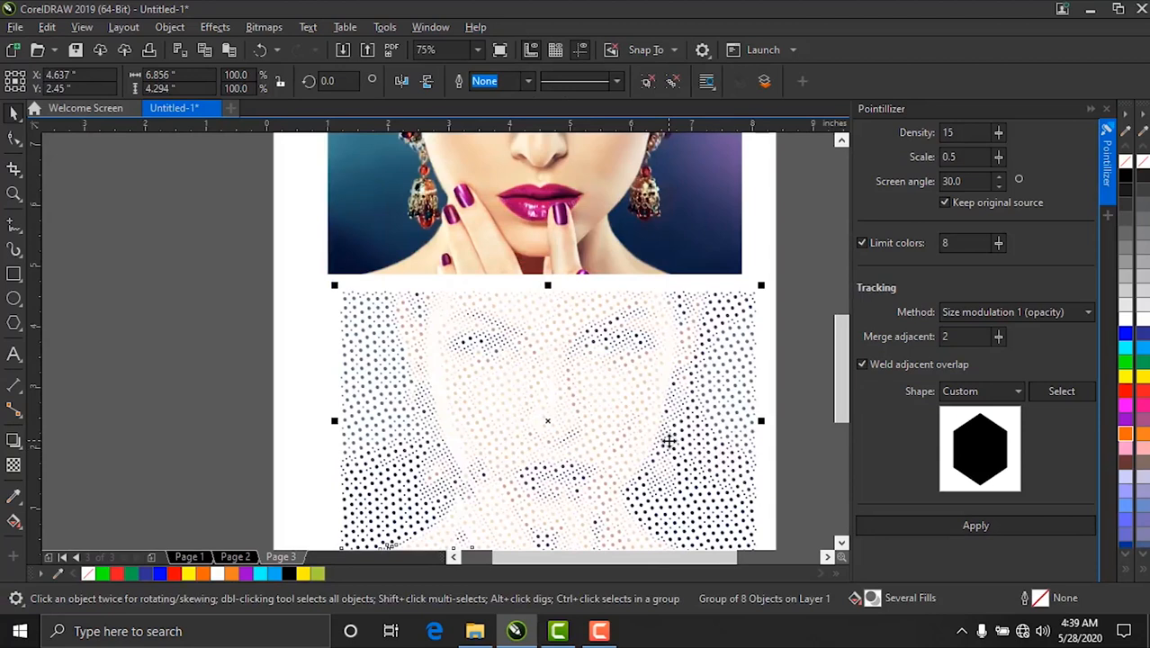
{"action": "scroll", "coordinate": [482, 334], "scroll_direction": "down", "scroll_amount": 2}
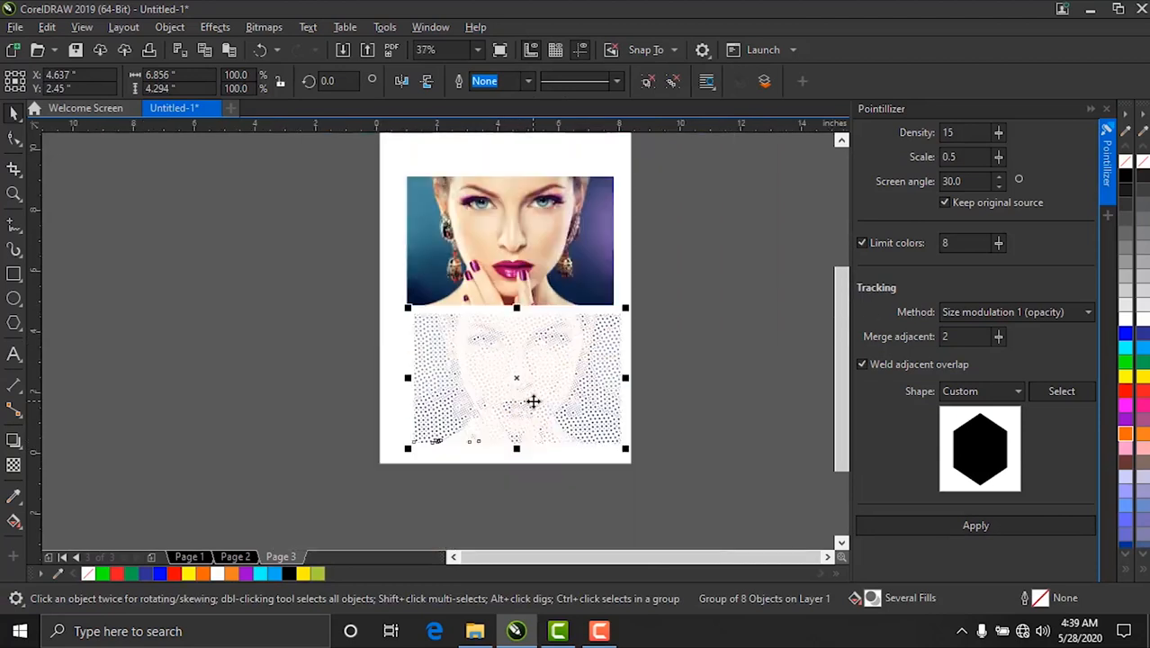
{"action": "scroll", "coordinate": [530, 409], "scroll_direction": "up", "scroll_amount": 2}
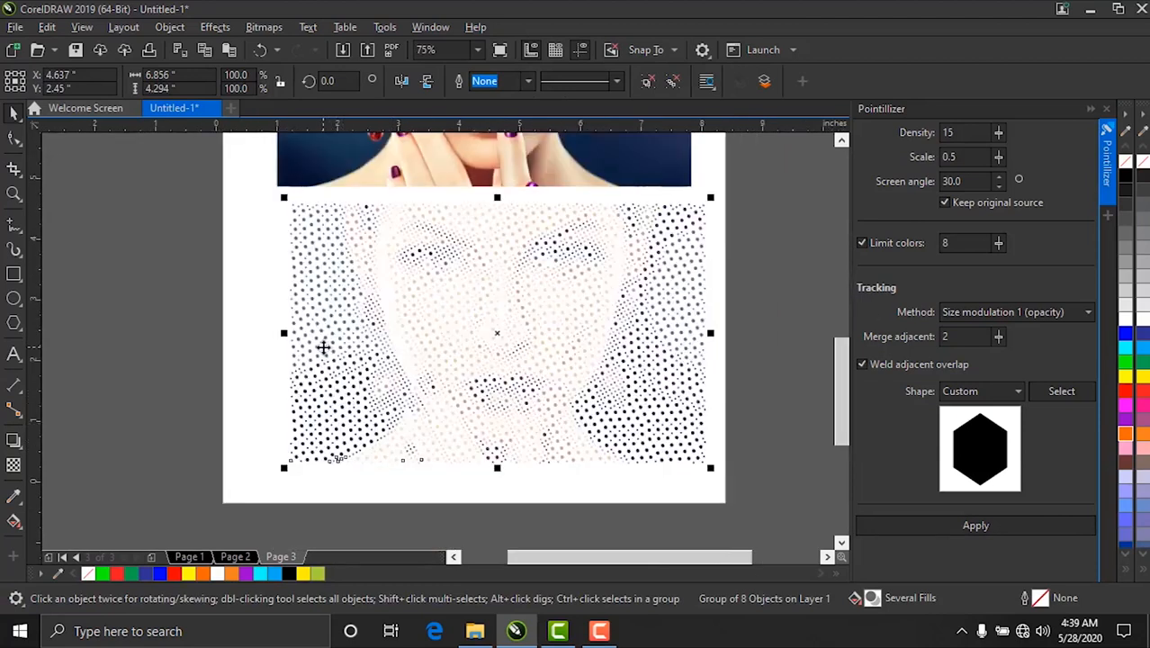
{"action": "scroll", "coordinate": [637, 371], "scroll_direction": "down", "scroll_amount": 1}
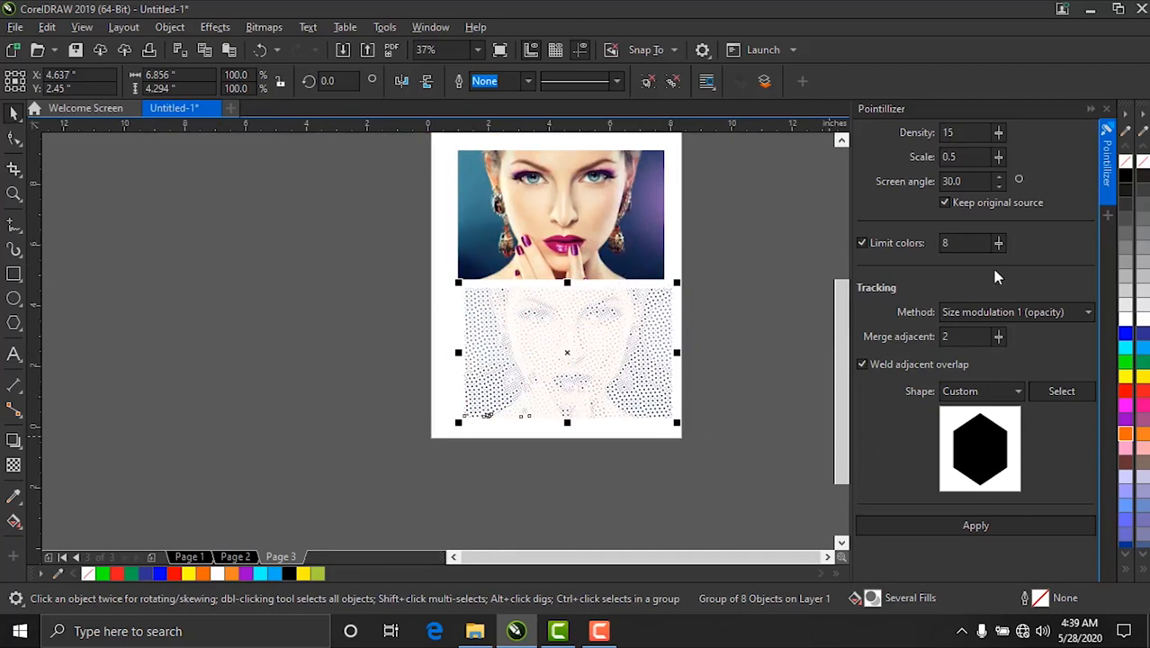
{"action": "scroll", "coordinate": [646, 401], "scroll_direction": "up", "scroll_amount": 1}
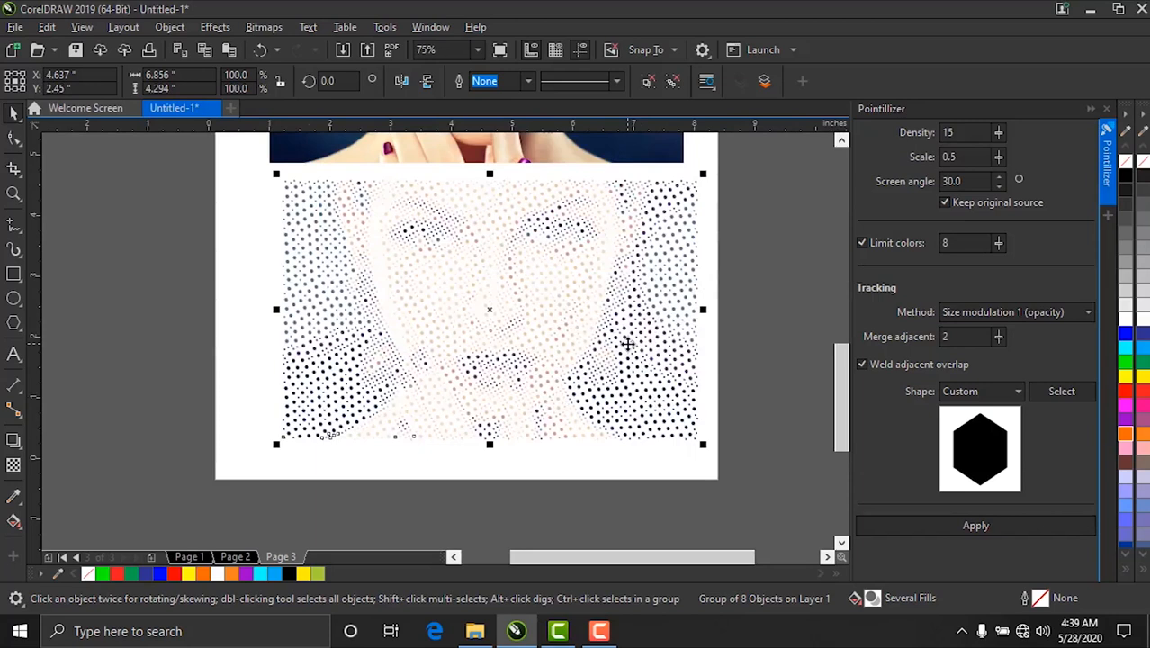
{"action": "scroll", "coordinate": [627, 343], "scroll_direction": "down", "scroll_amount": 1}
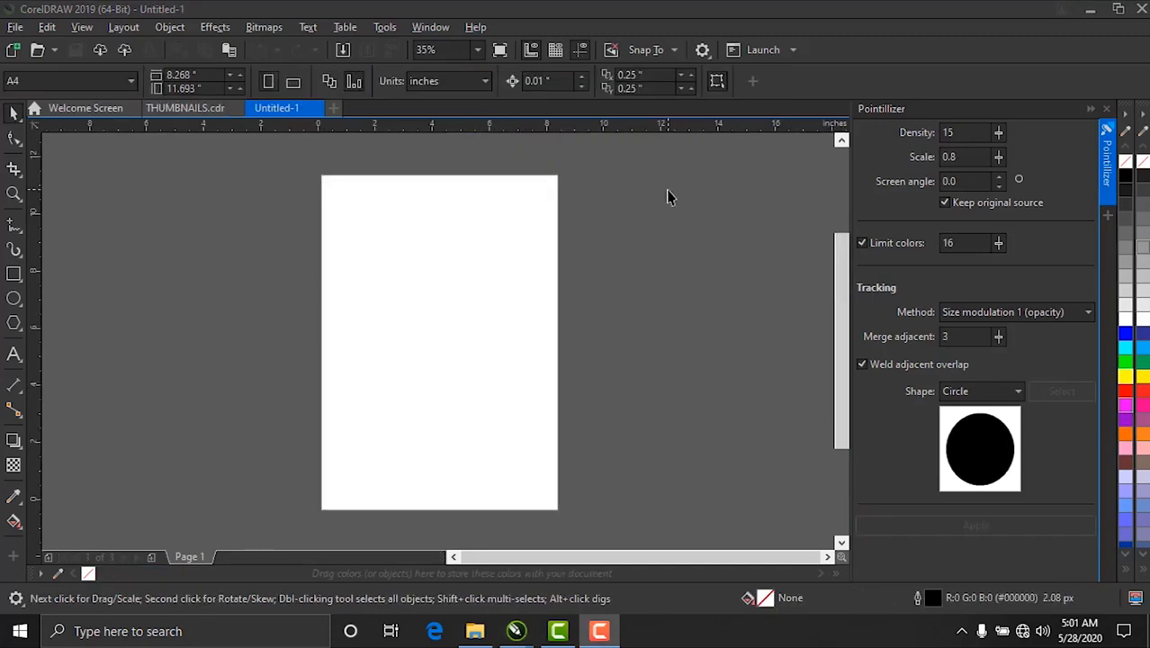
Step: Add the artistic text "Kteck Tutorials" in 24 pt Arial on the upper part of the blank page in the new document
{"action": "left_click", "coordinate": [14, 358]}
{"action": "left_click", "coordinate": [350, 307]}
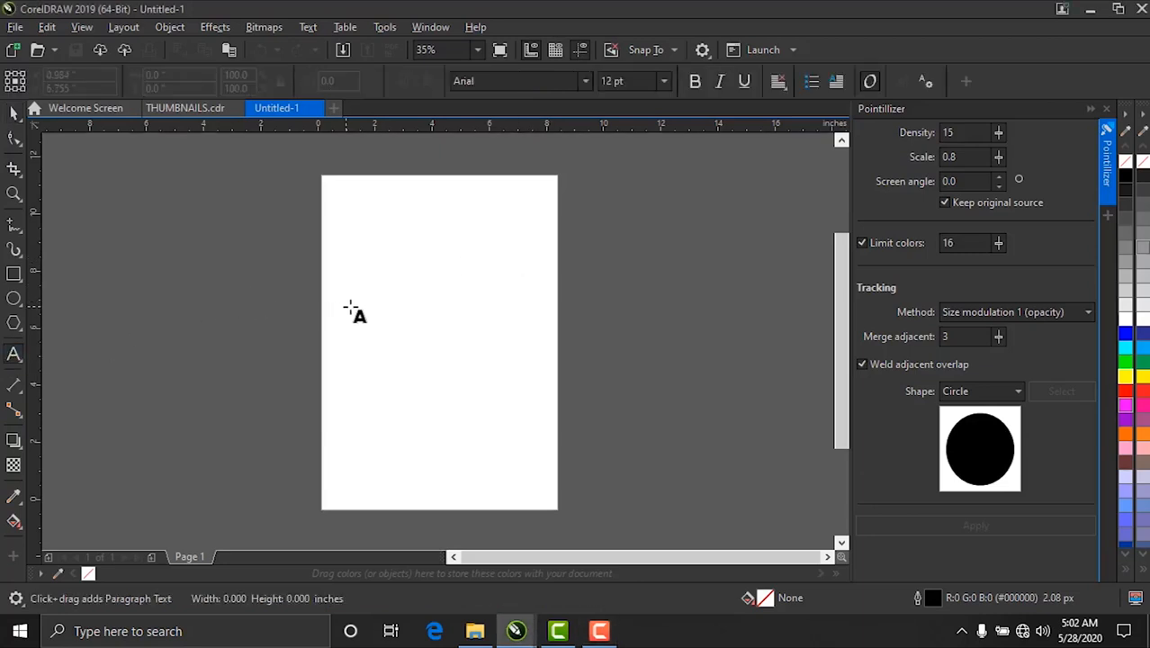
{"action": "scroll", "coordinate": [351, 308], "scroll_direction": "up", "scroll_amount": 4}
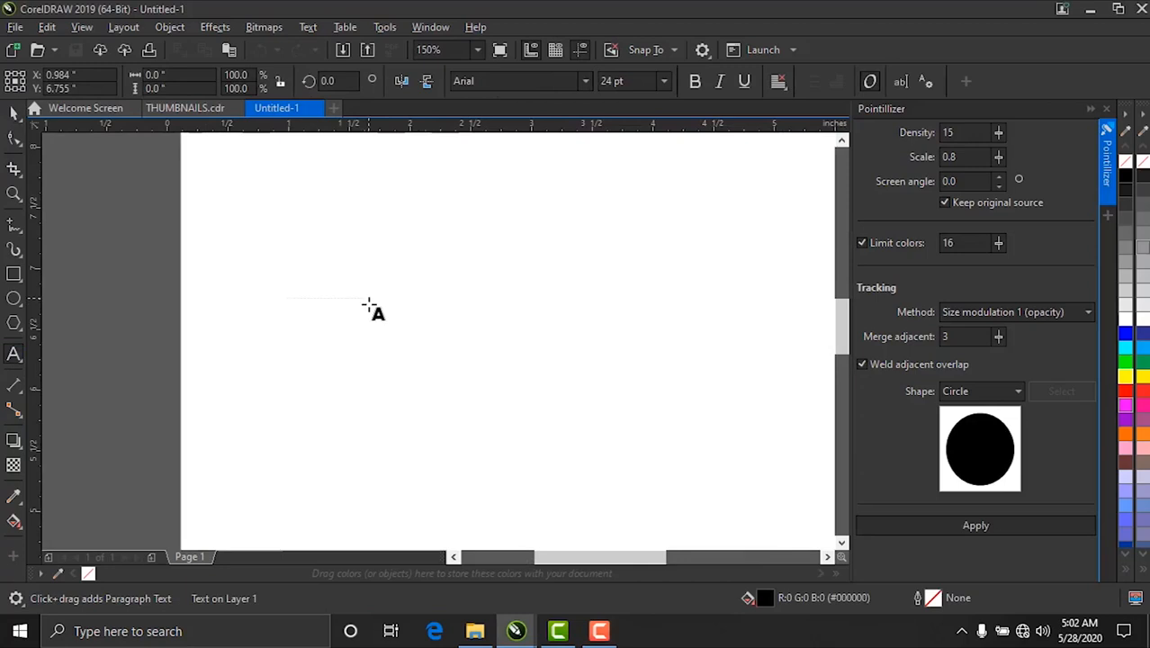
{"action": "type", "text": "Kteck "}
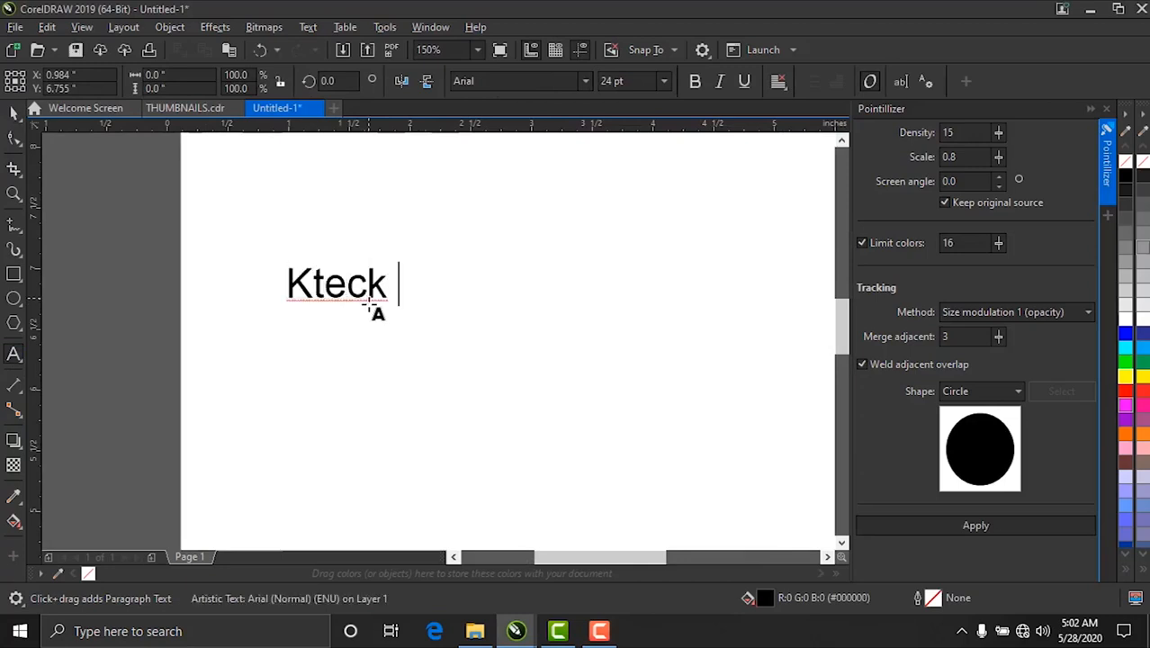
{"action": "type", "text": "Tutorials"}
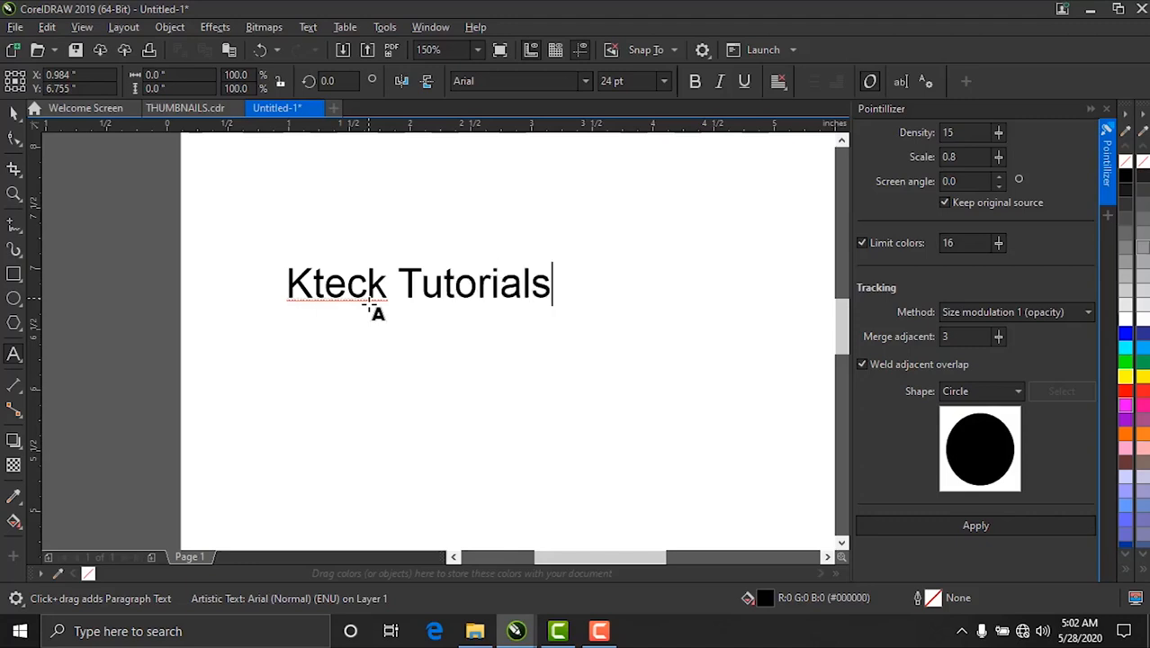
Step: Set the "Kteck Tutorials" text in Impact and enlarge it to about 43.7 pt
{"action": "key", "text": "Escape"}
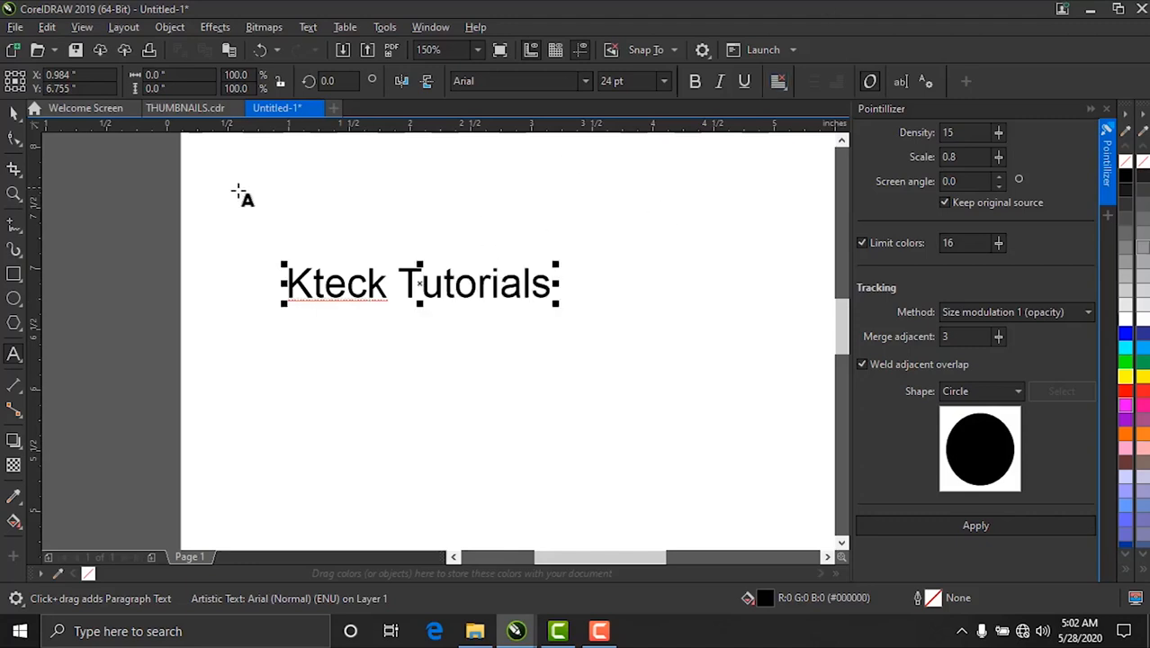
{"action": "left_click", "coordinate": [15, 115]}
{"action": "left_click", "coordinate": [585, 81]}
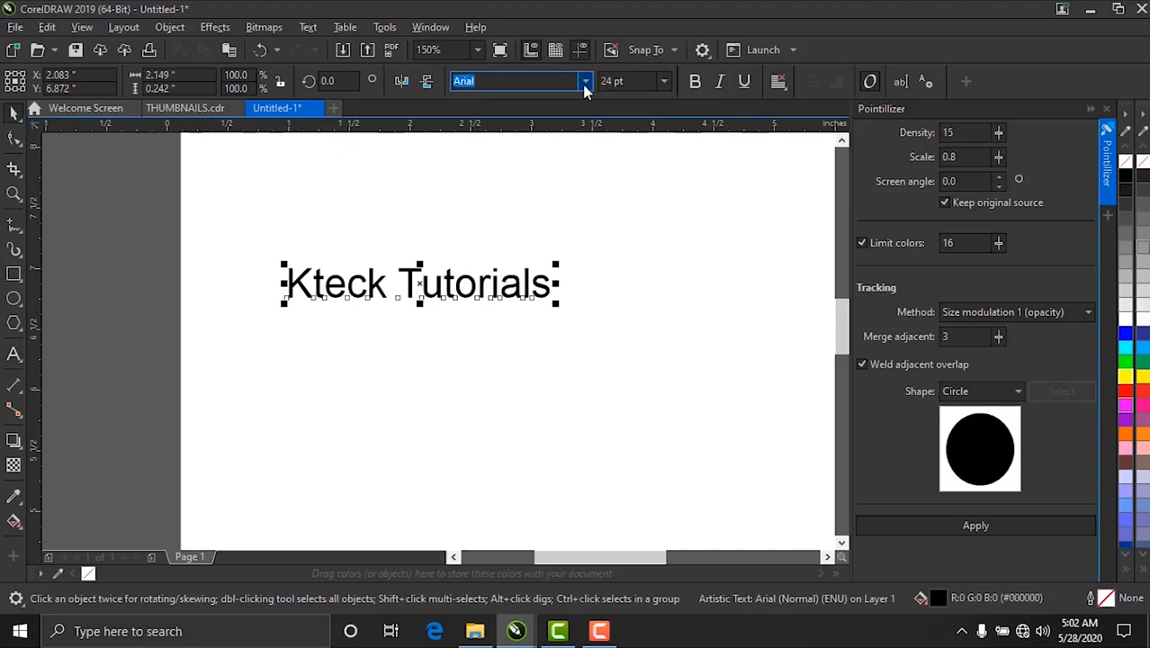
{"action": "left_click", "coordinate": [500, 152]}
{"action": "left_click_drag", "start_coordinate": [545, 303], "coordinate": [745, 362]}
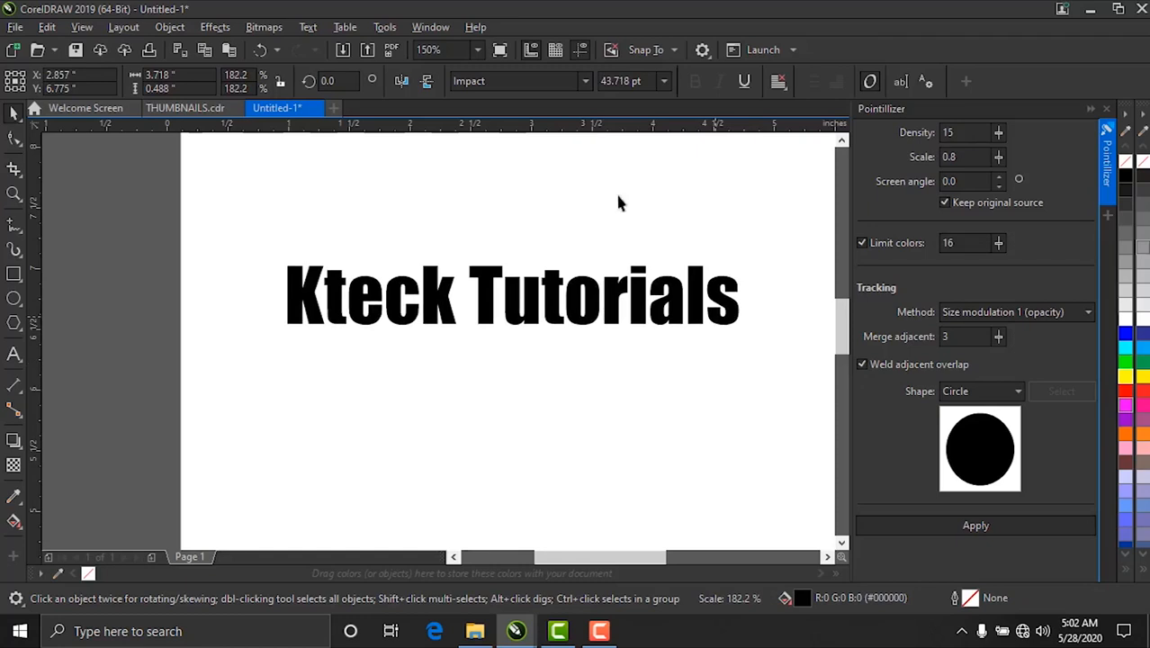
Step: Change the text's font to Arial Rounded MT Bold and give it a black outline
{"action": "left_click", "coordinate": [585, 81]}
{"action": "left_click", "coordinate": [539, 158]}
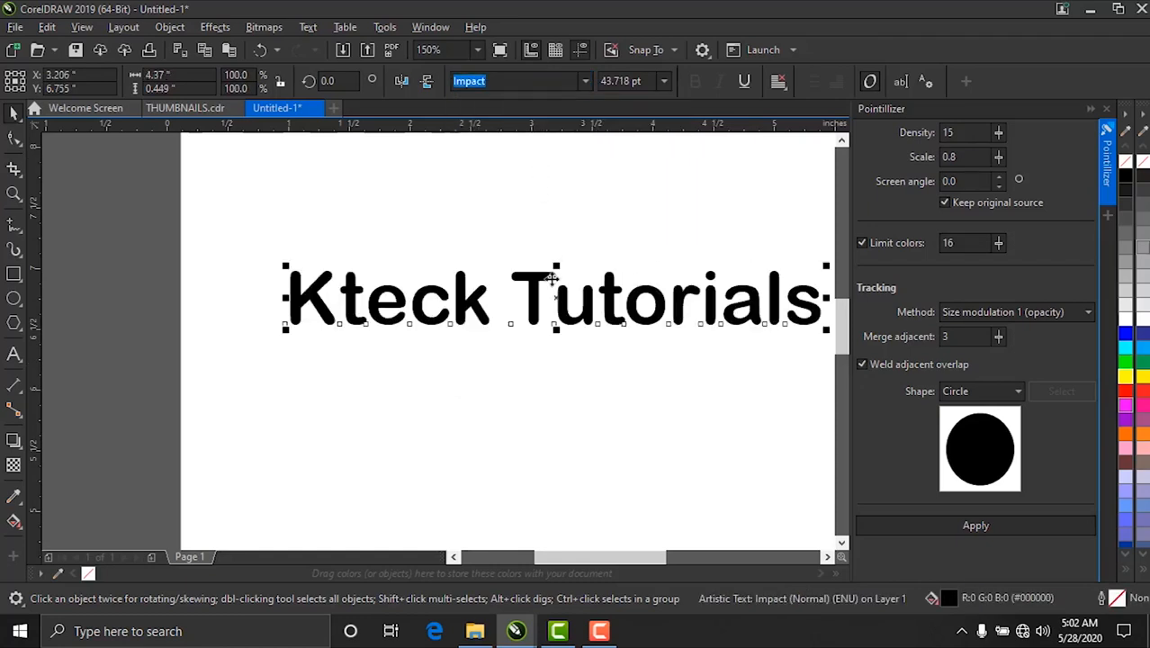
{"action": "scroll", "coordinate": [436, 318], "scroll_direction": "down", "scroll_amount": 2}
{"action": "scroll", "coordinate": [519, 349], "scroll_direction": "up", "scroll_amount": 2}
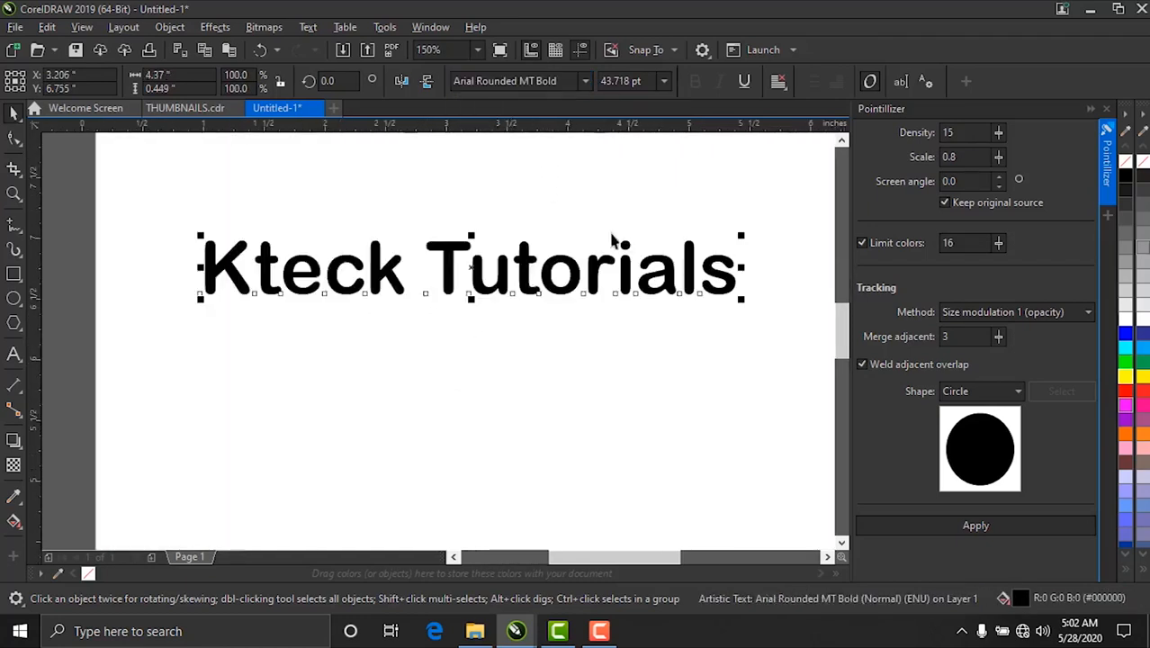
{"action": "right_click", "coordinate": [1124, 179]}
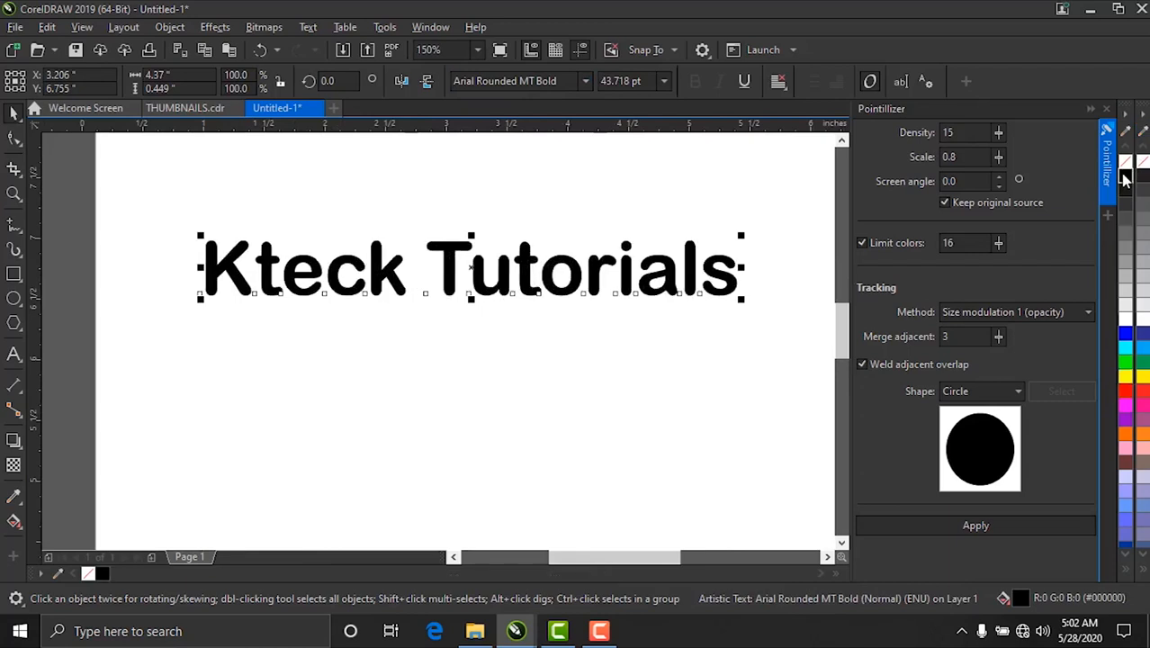
{"action": "scroll", "coordinate": [464, 274], "scroll_direction": "up", "scroll_amount": 2}
{"action": "scroll", "coordinate": [459, 279], "scroll_direction": "down", "scroll_amount": 4}
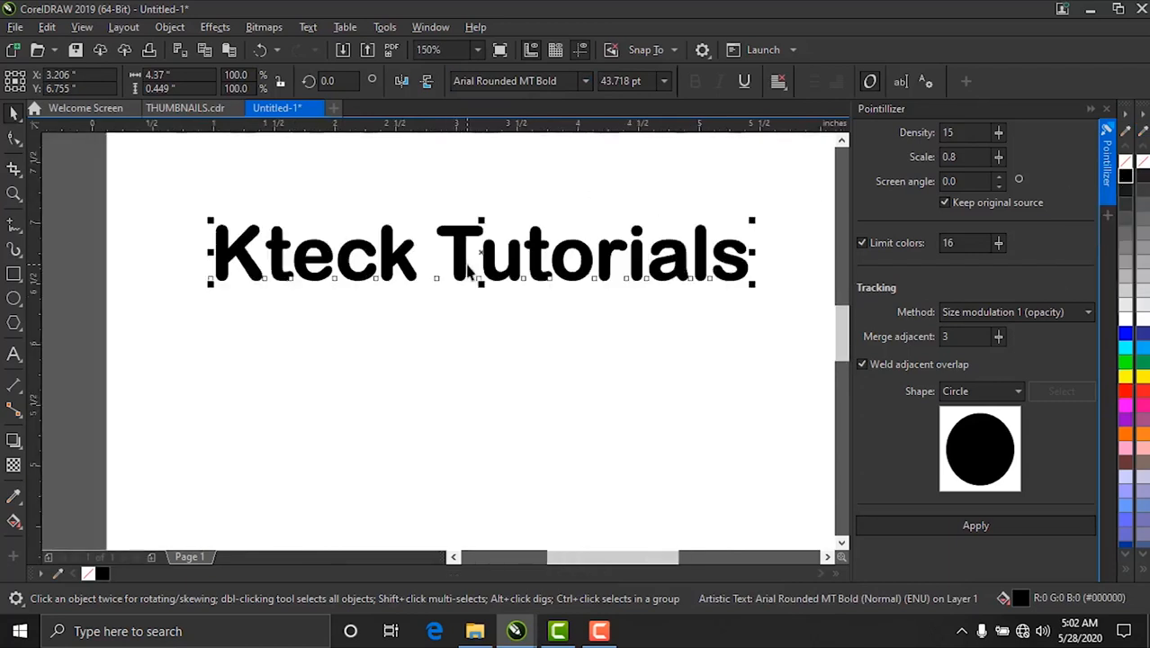
Step: Place a copy of the text directly below the original and convert the copy to a bitmap
{"action": "scroll", "coordinate": [464, 261], "scroll_direction": "up", "scroll_amount": 2}
{"action": "left_click_drag", "start_coordinate": [465, 262], "coordinate": [461, 377]}
{"action": "right_click", "coordinate": [461, 378]}
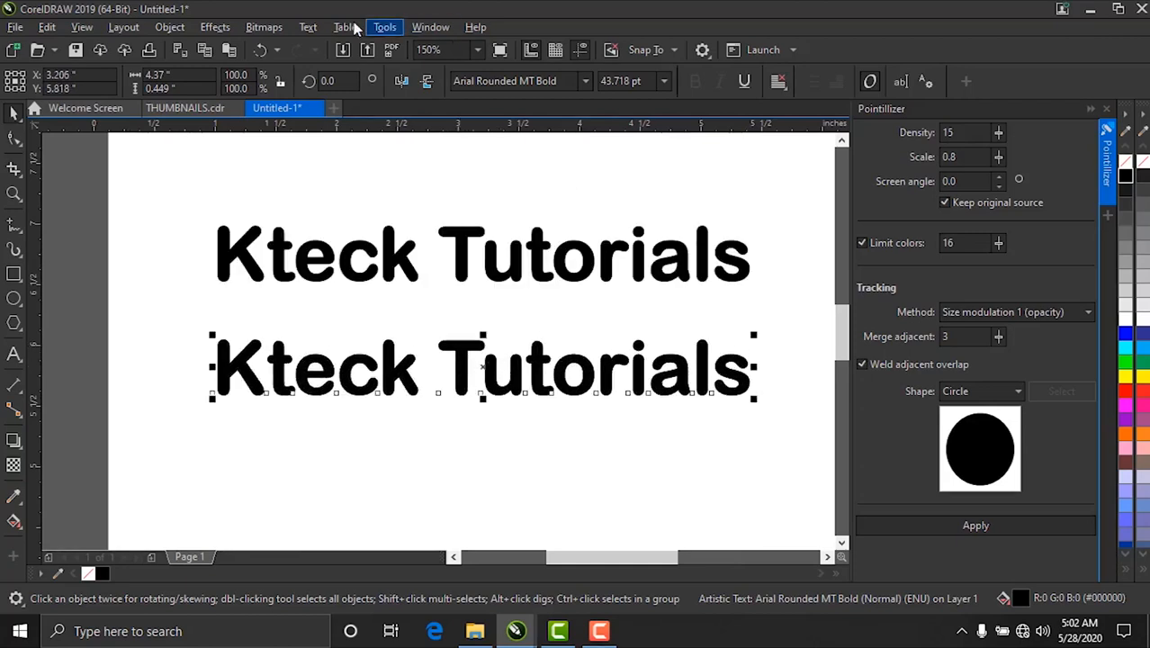
{"action": "left_click", "coordinate": [265, 27]}
{"action": "left_click", "coordinate": [275, 49]}
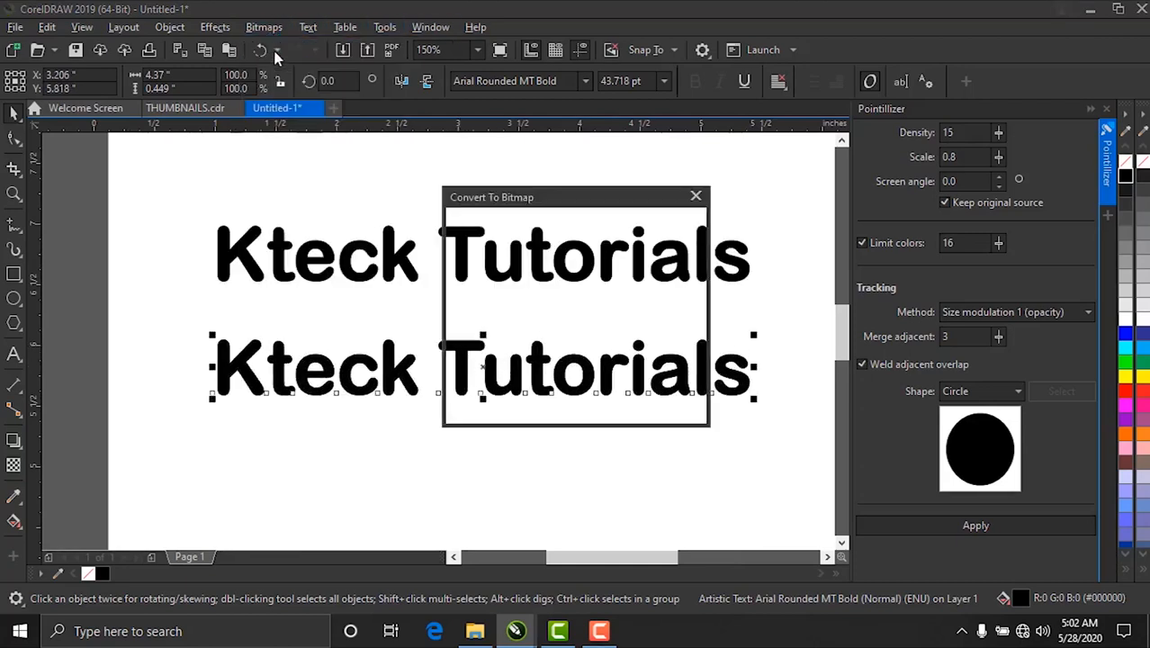
{"action": "left_click", "coordinate": [597, 407]}
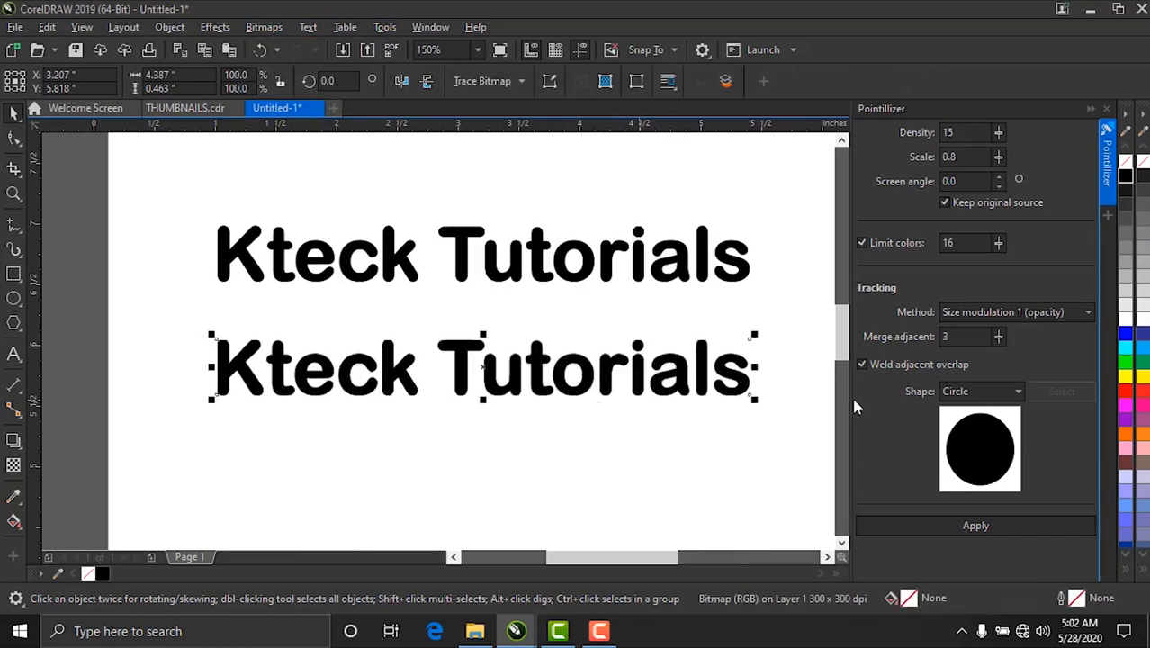
Step: Give the upper text an orange fill and a matching orange outline, discarding a trial red outline
{"action": "left_click", "coordinate": [635, 280]}
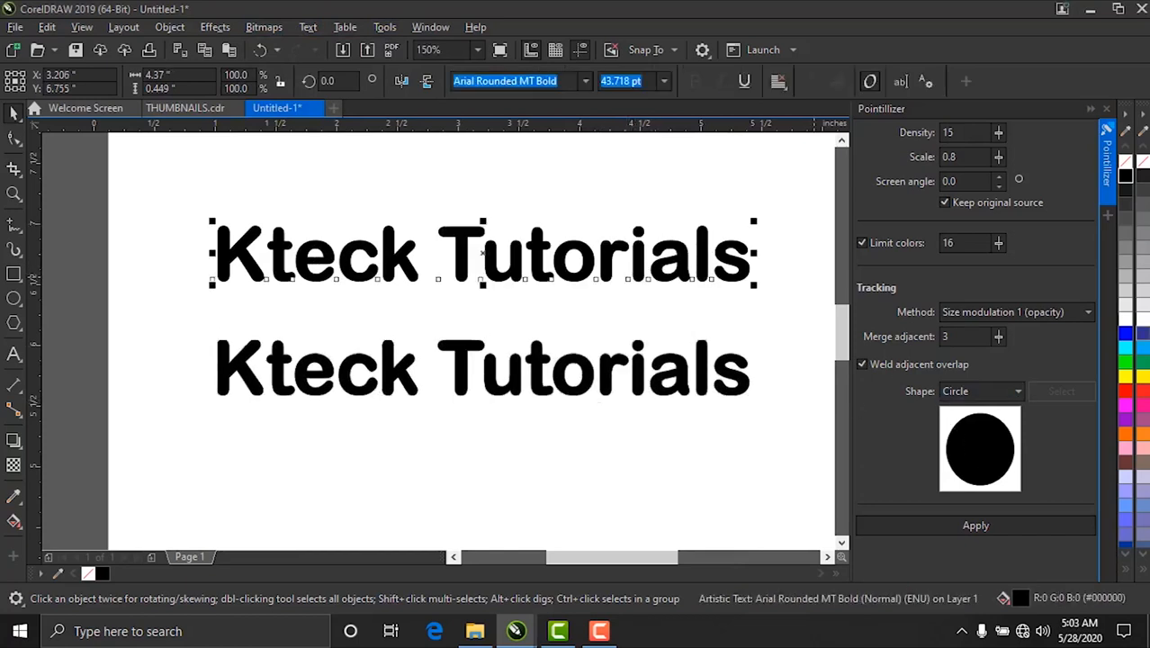
{"action": "left_click", "coordinate": [1124, 435]}
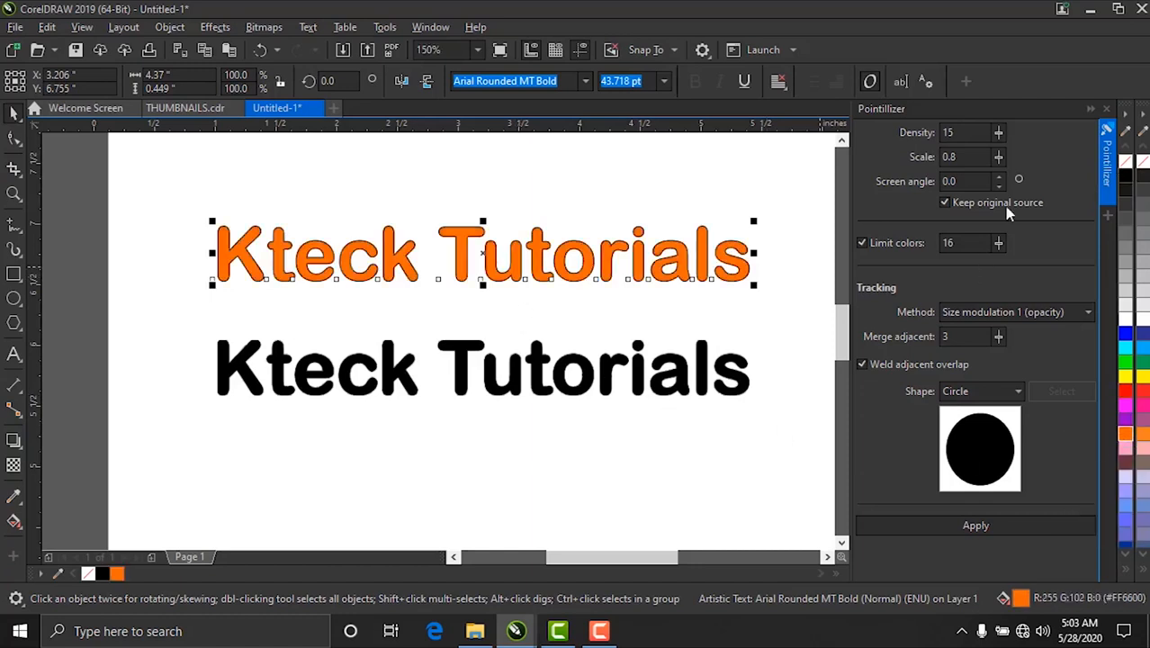
{"action": "right_click", "coordinate": [1124, 389]}
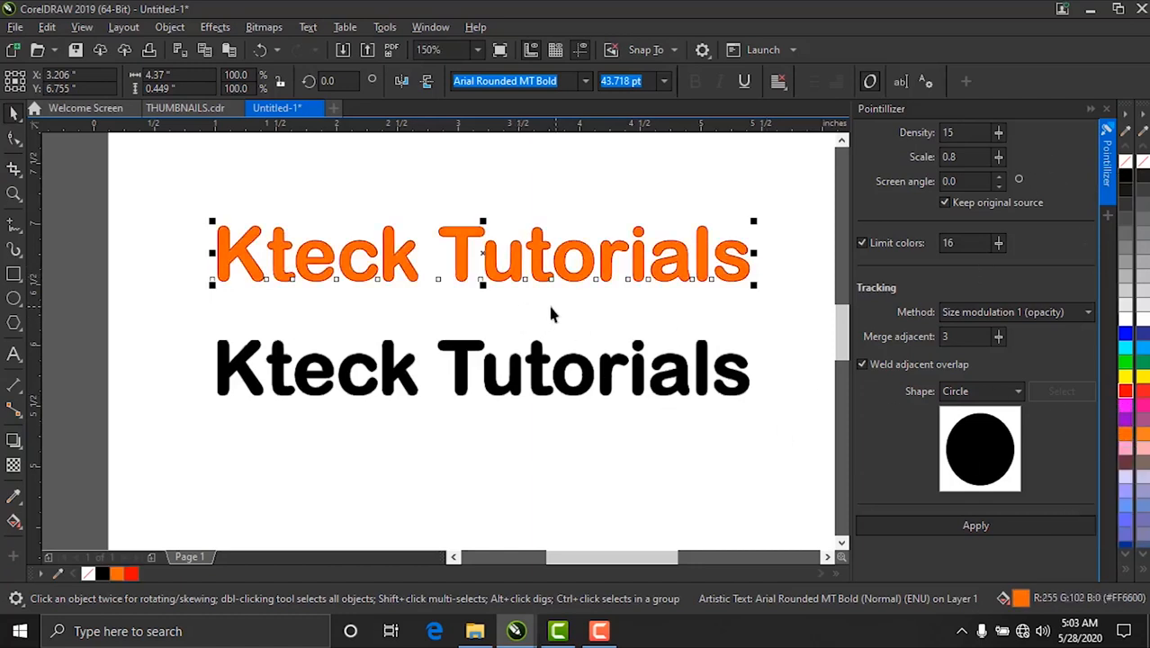
{"action": "scroll", "coordinate": [469, 264], "scroll_direction": "up", "scroll_amount": 3}
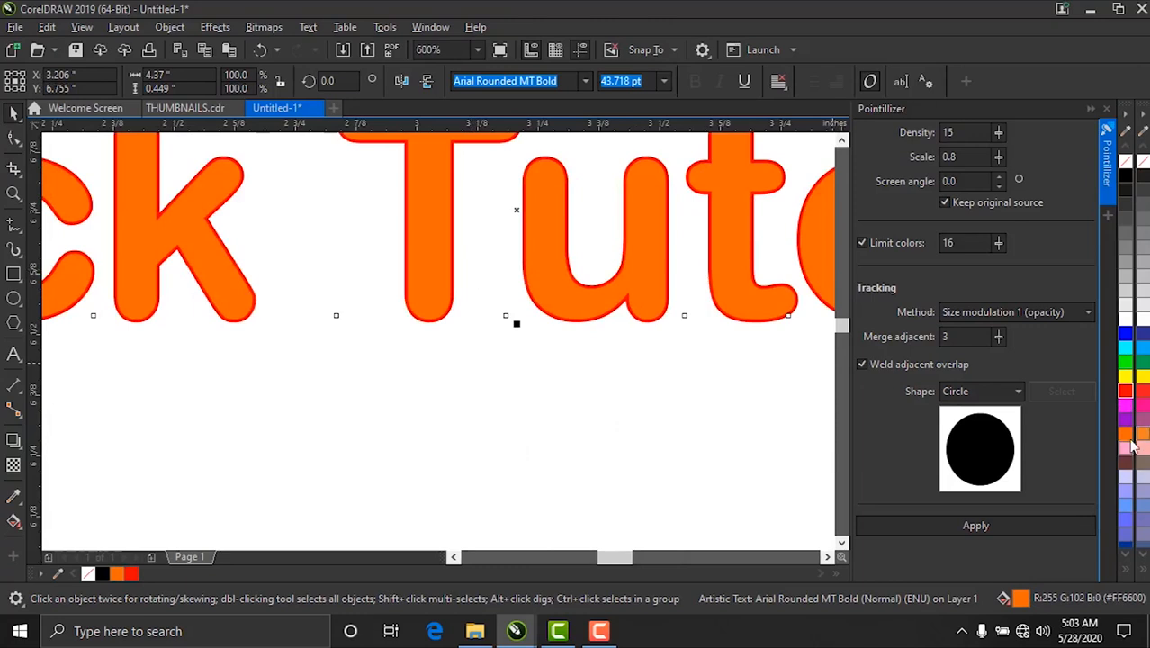
{"action": "key", "text": "ctrl+z"}
{"action": "scroll", "coordinate": [557, 300], "scroll_direction": "down", "scroll_amount": 3}
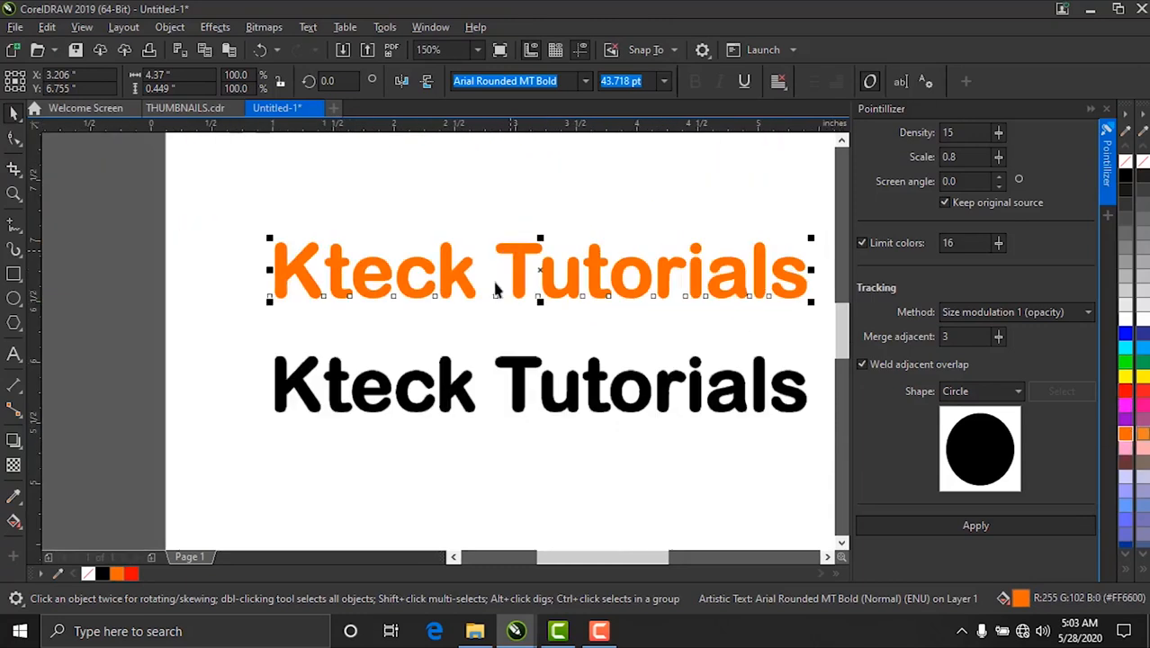
Step: Apply the Pointillizer to the lower bitmap text with density 15, scale 0.8, Size modulation 1 (opacity) and circle dots
{"action": "left_click", "coordinate": [545, 403]}
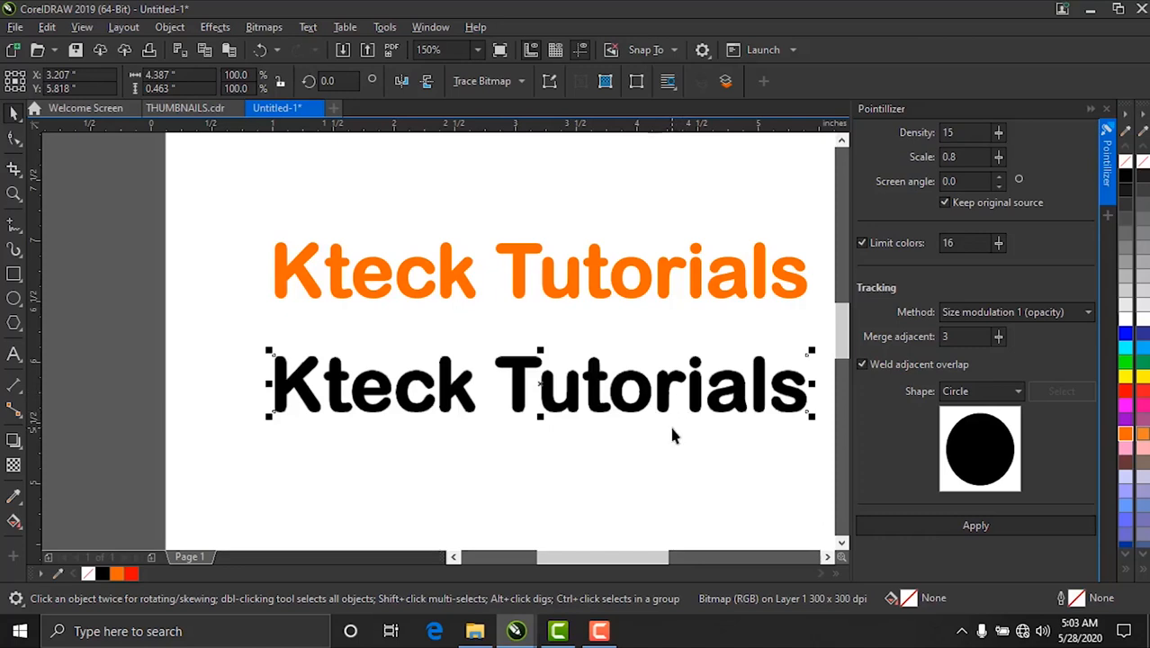
{"action": "left_click", "coordinate": [975, 526]}
{"action": "scroll", "coordinate": [501, 415], "scroll_direction": "up", "scroll_amount": 2}
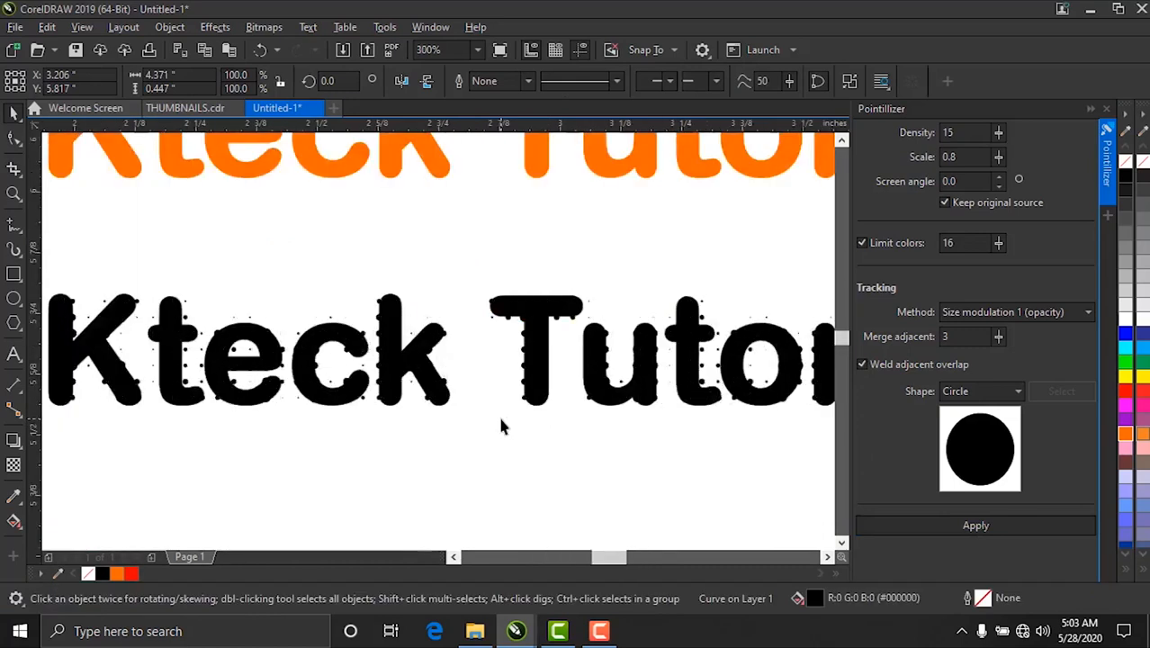
{"action": "scroll", "coordinate": [501, 424], "scroll_direction": "up", "scroll_amount": 2}
{"action": "scroll", "coordinate": [449, 354], "scroll_direction": "down", "scroll_amount": 2}
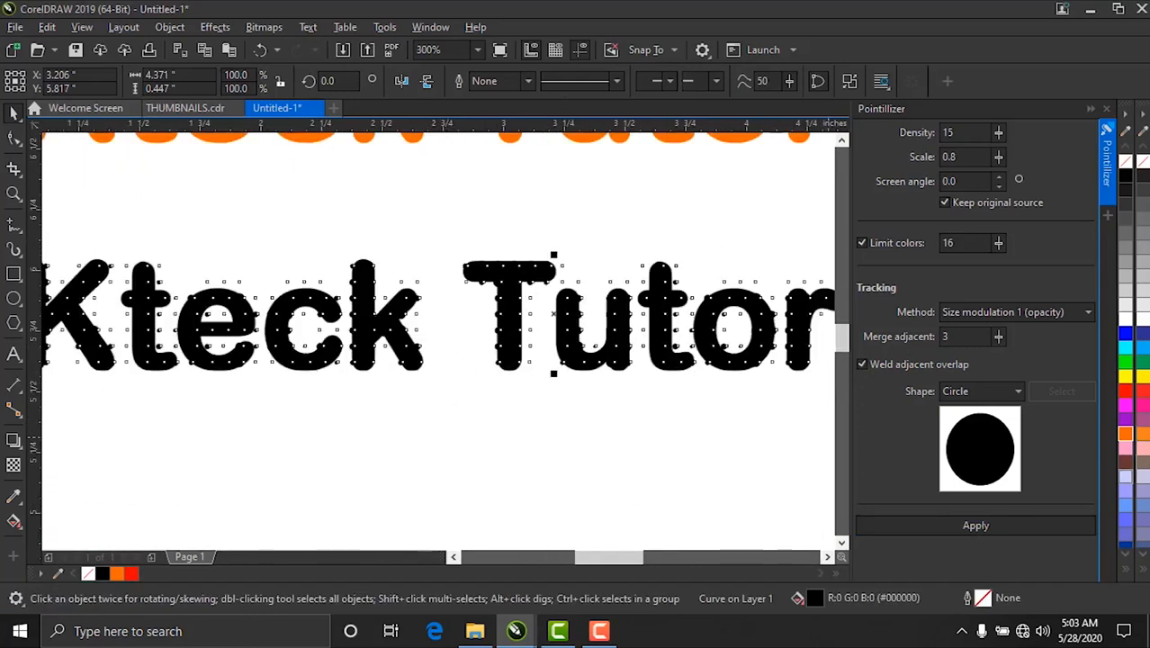
Step: Try an orange fill on the dot pattern over the black text and settle on yellow
{"action": "left_click", "coordinate": [1123, 433]}
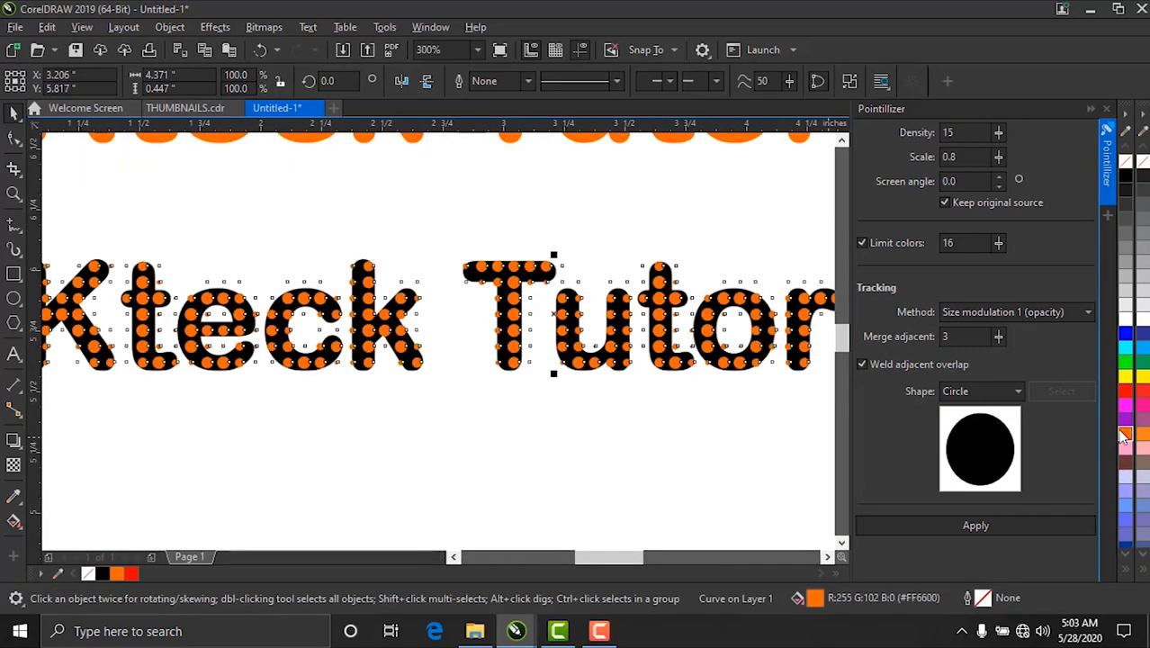
{"action": "scroll", "coordinate": [609, 468], "scroll_direction": "down", "scroll_amount": 2}
{"action": "scroll", "coordinate": [625, 422], "scroll_direction": "up", "scroll_amount": 2}
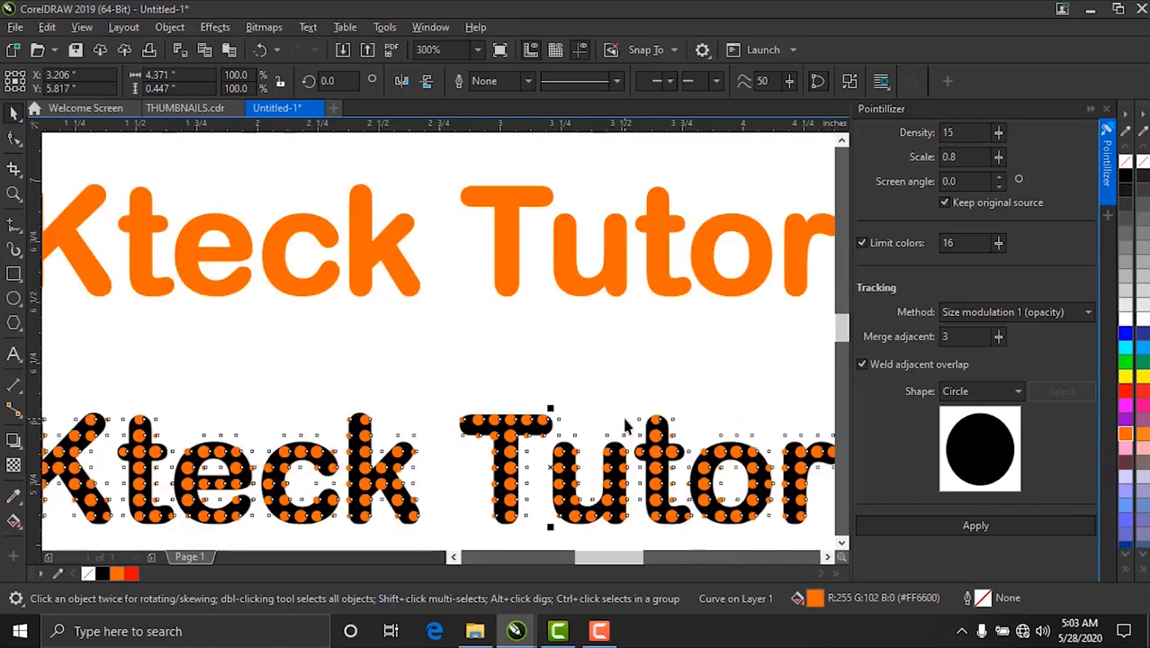
{"action": "left_click", "coordinate": [1125, 376]}
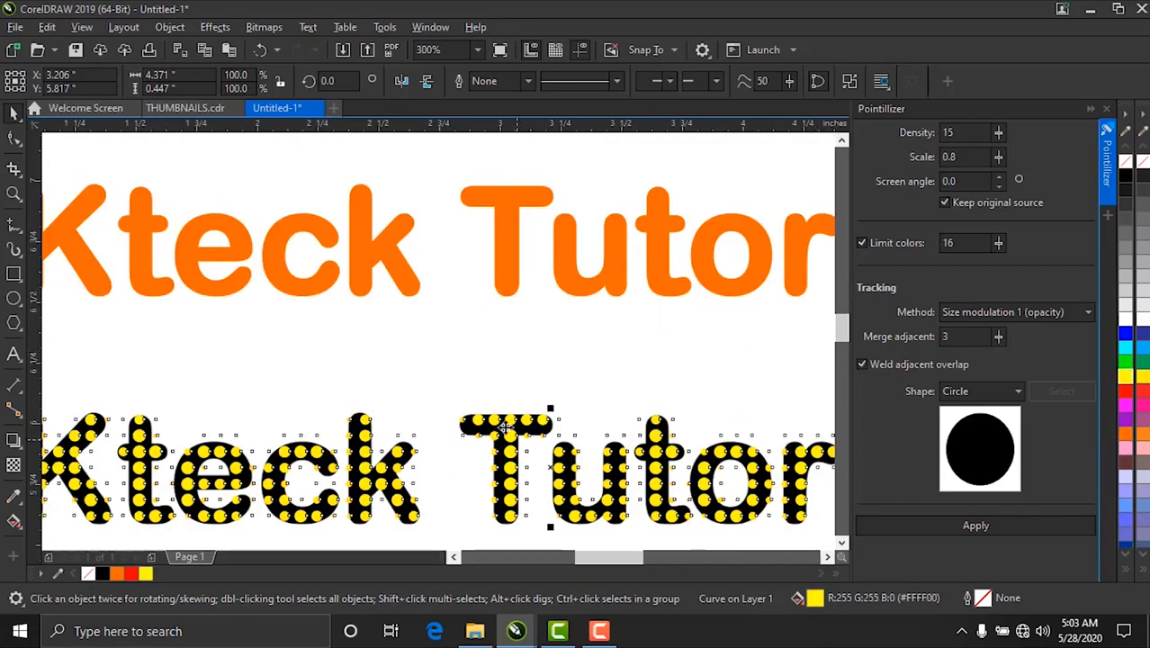
Step: Move the yellow dot pattern above the orange text and PowerClip it inside that text
{"action": "left_click_drag", "start_coordinate": [509, 451], "coordinate": [514, 214]}
{"action": "scroll", "coordinate": [623, 283], "scroll_direction": "down", "scroll_amount": 2}
{"action": "right_click", "coordinate": [508, 212]}
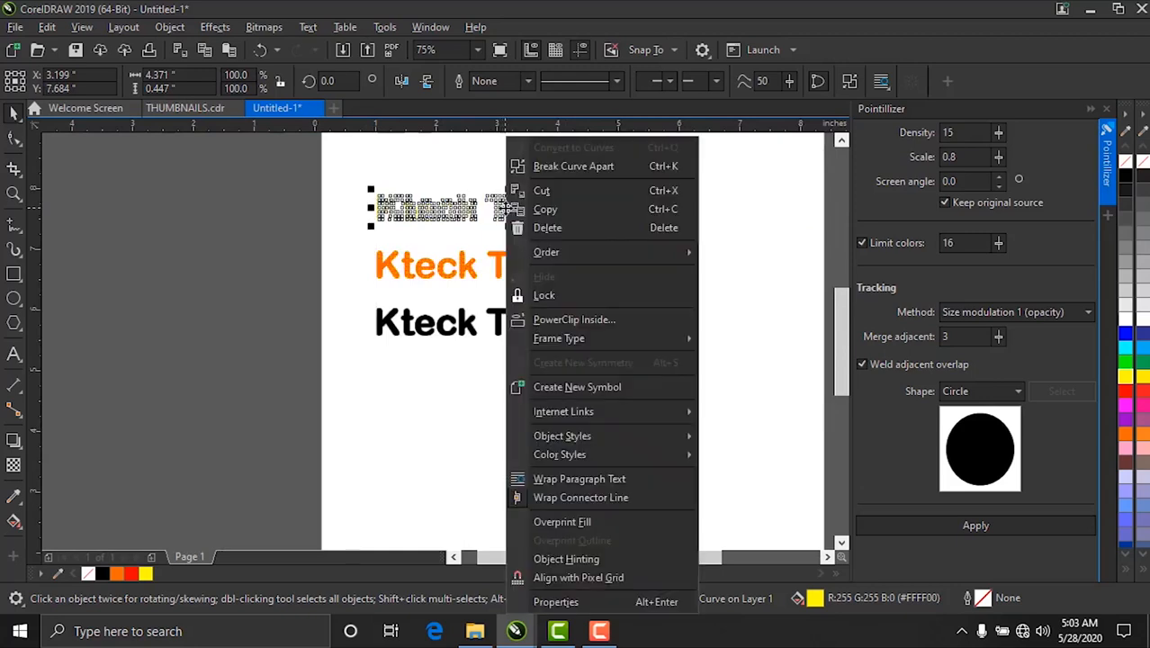
{"action": "left_click", "coordinate": [485, 262]}
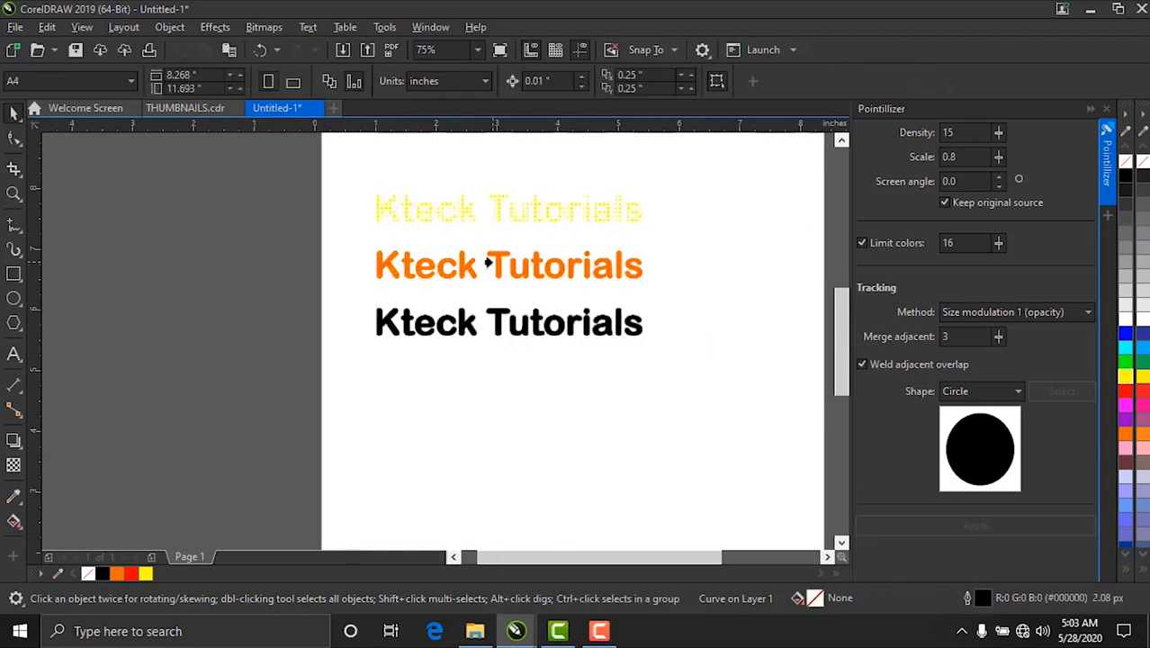
{"action": "left_click", "coordinate": [492, 266]}
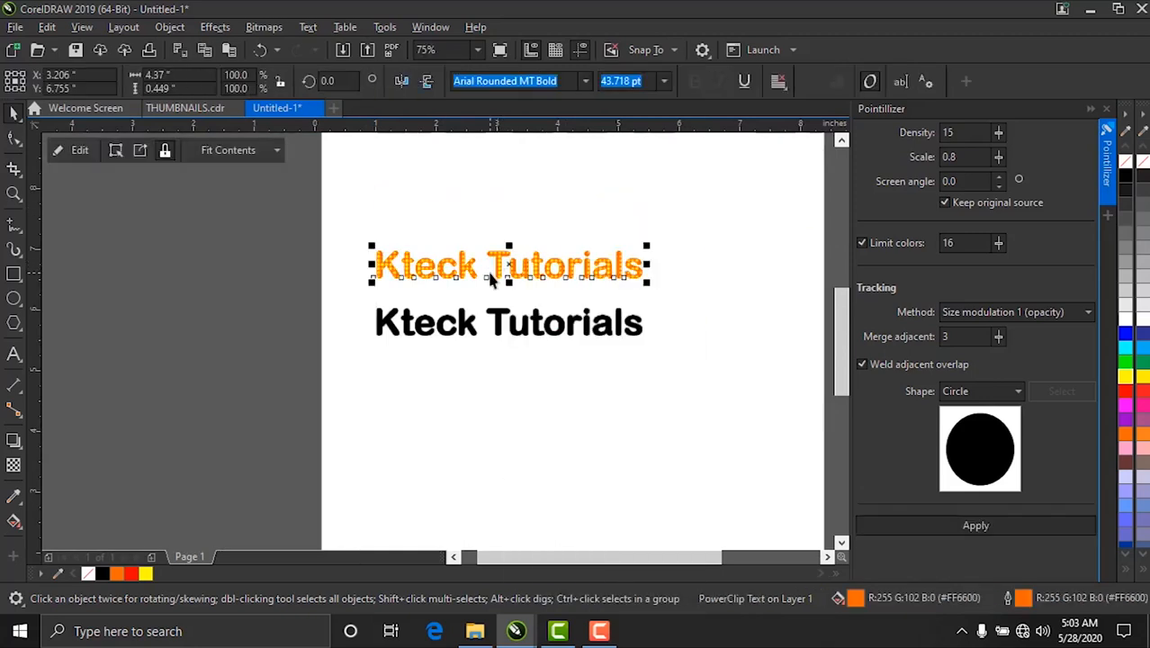
Step: Select the dots inside the PowerClip and shift them very slightly left within the orange letters
{"action": "scroll", "coordinate": [486, 267], "scroll_direction": "up", "scroll_amount": 2}
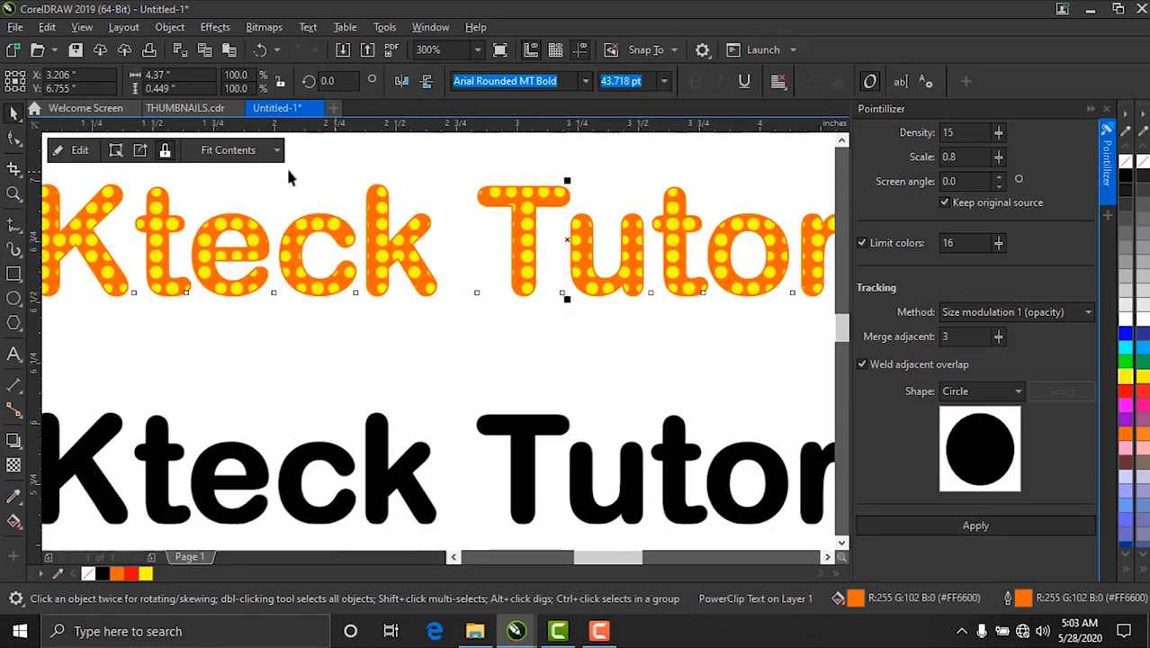
{"action": "left_click", "coordinate": [115, 150]}
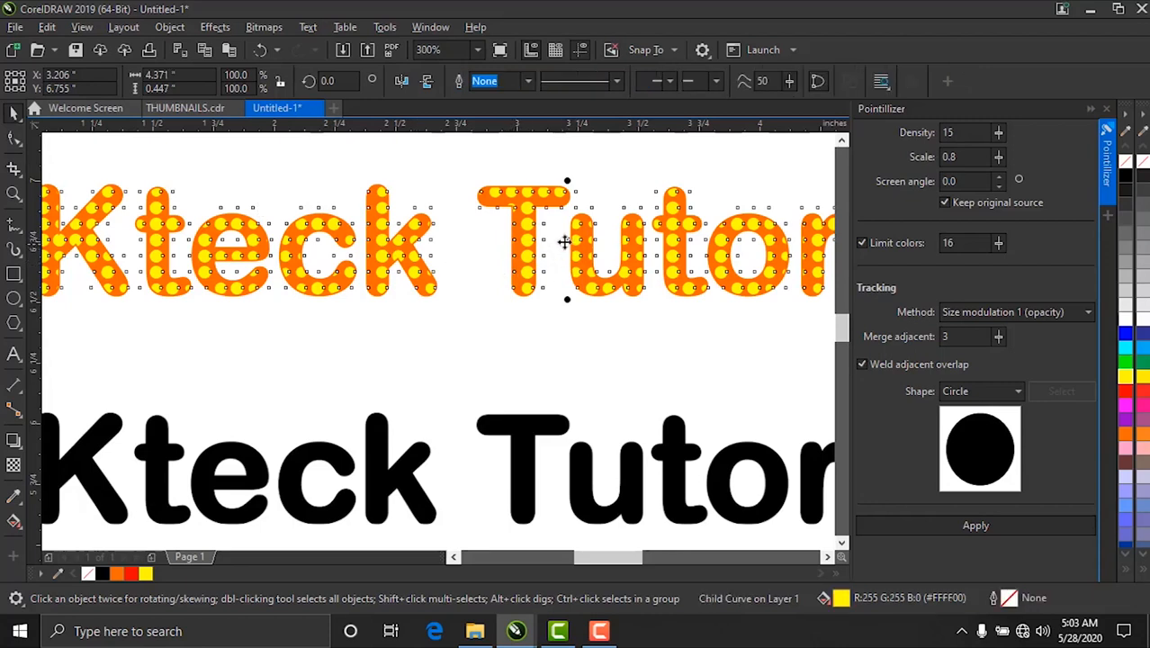
{"action": "mouse_move", "coordinate": [564, 239]}
{"action": "left_mouse_down"}
{"action": "mouse_move", "coordinate": [565, 252]}
{"action": "mouse_move", "coordinate": [557, 245]}
{"action": "left_mouse_up"}
{"action": "key", "text": "ctrl+z"}
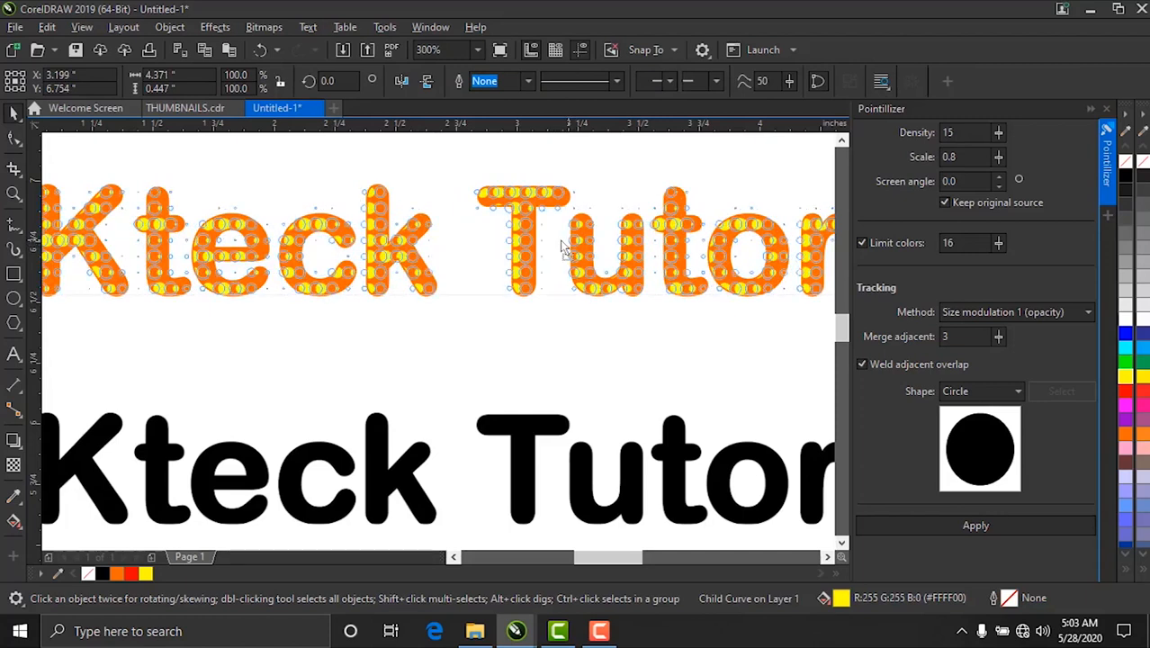
{"action": "scroll", "coordinate": [506, 280], "scroll_direction": "down", "scroll_amount": 1}
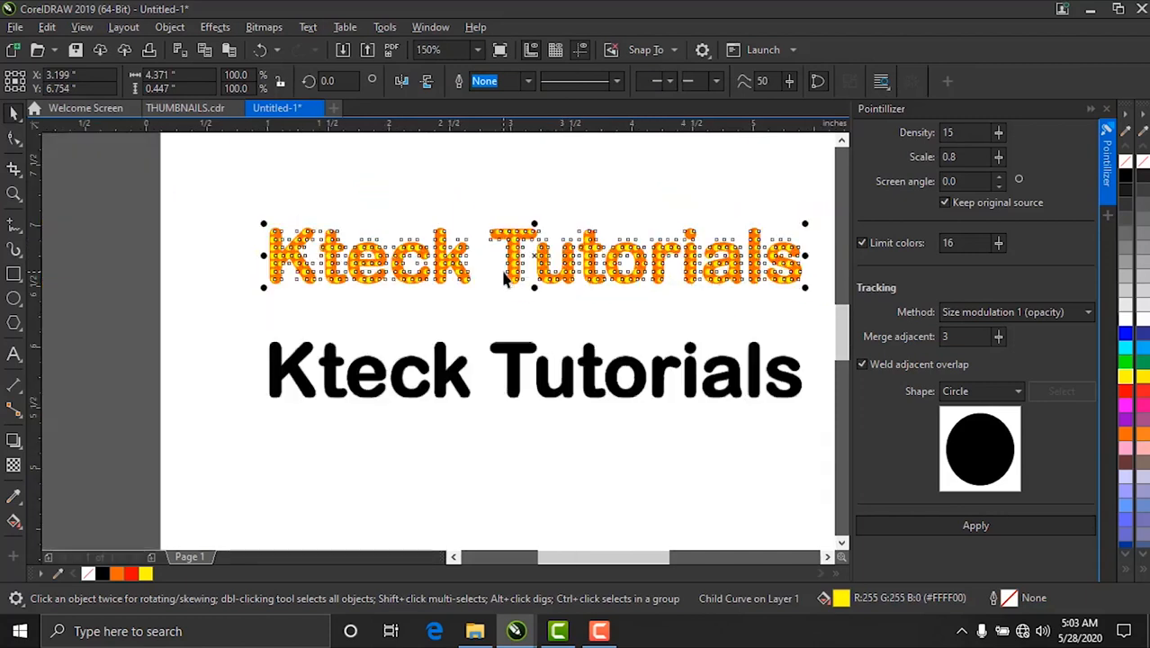
{"action": "left_click", "coordinate": [369, 304]}
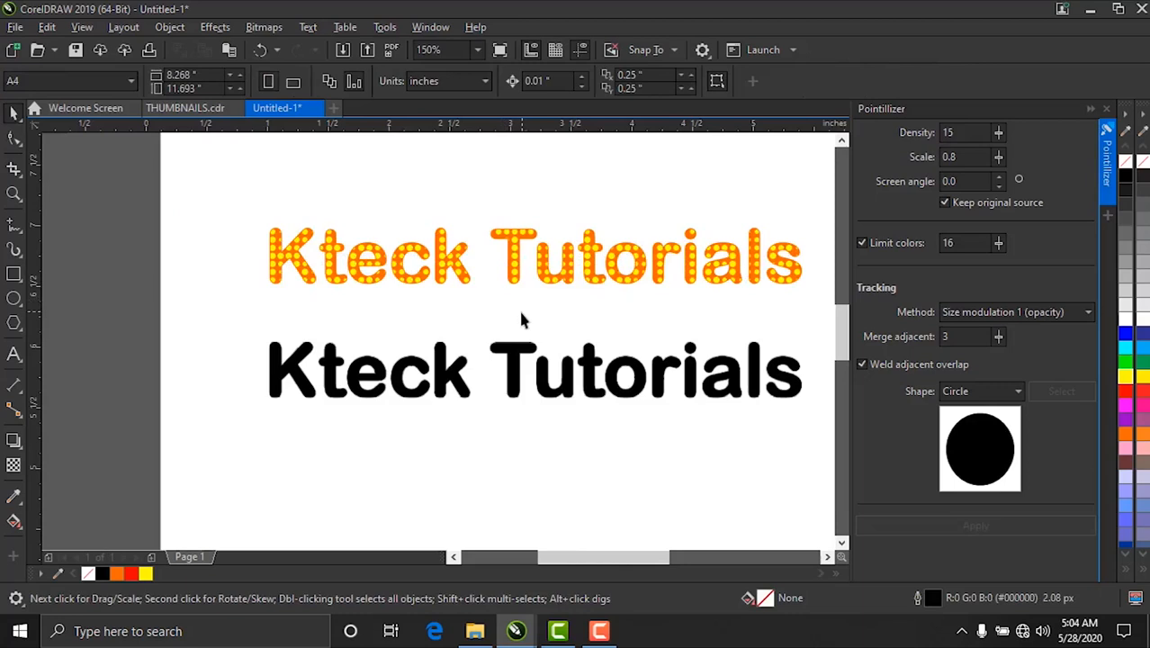